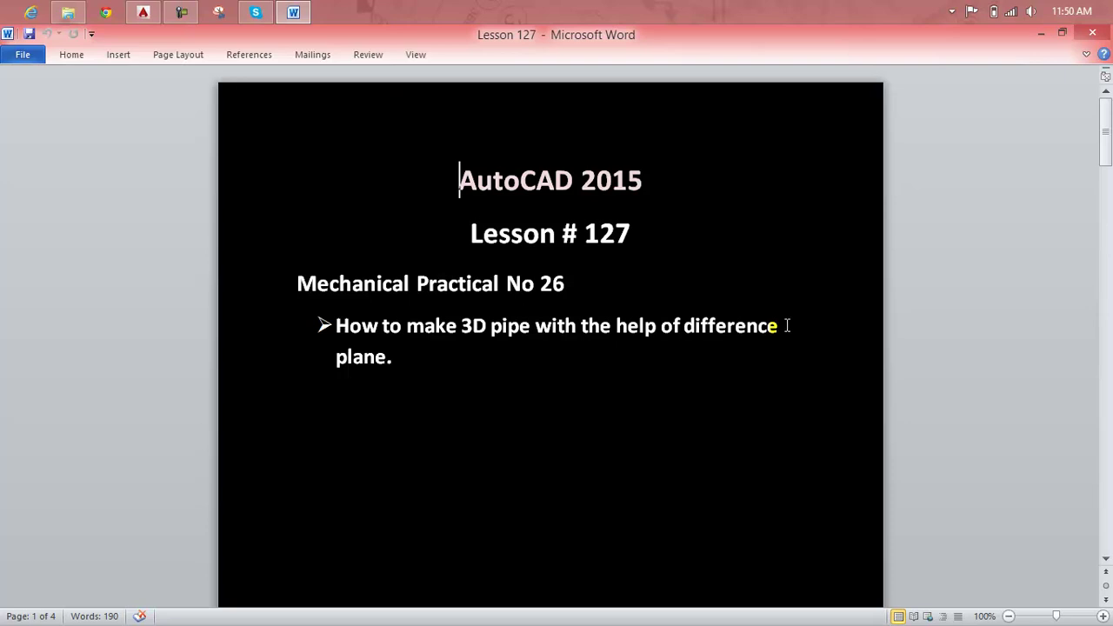
Bring up the AutoCAD drawing and set the viewport to the SE Isometric view.
left_click(807, 344)
left_click(144, 11)
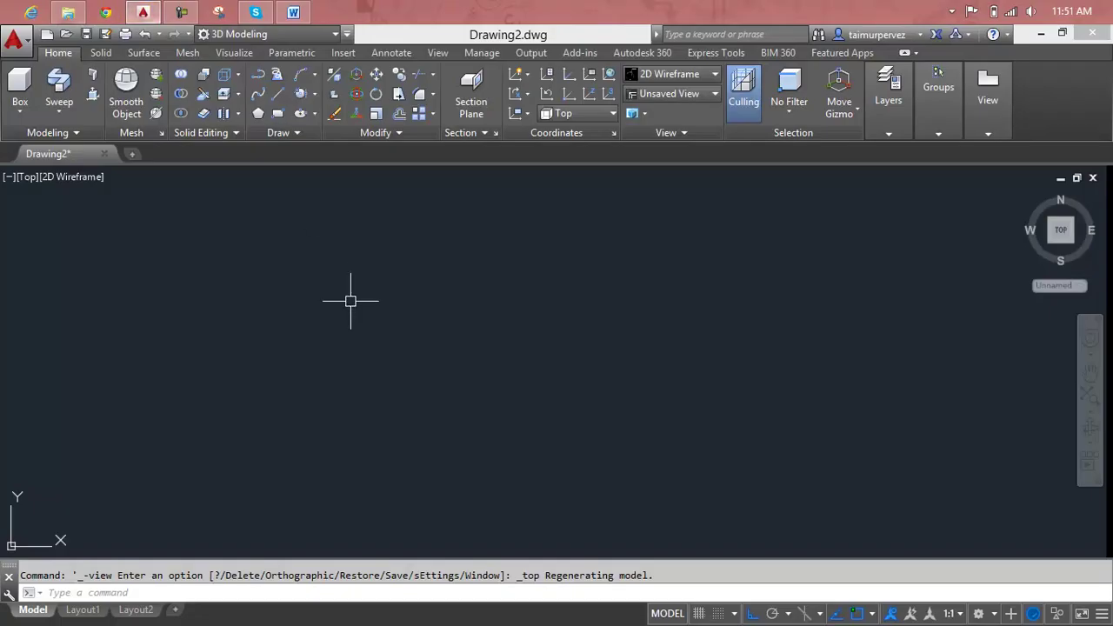
left_click(33, 185)
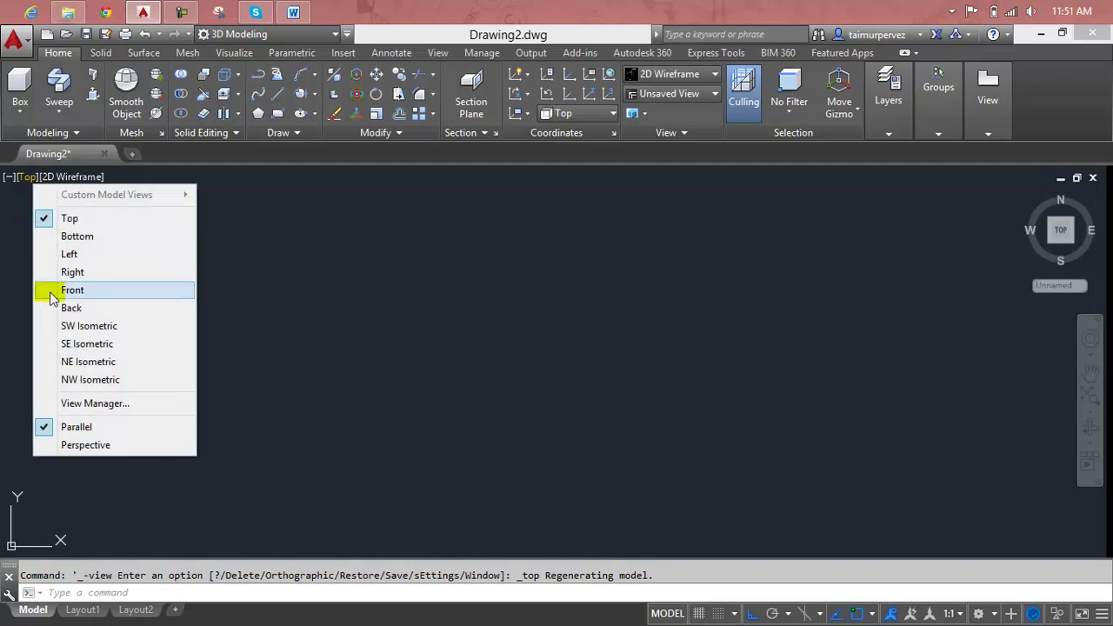
left_click(87, 344)
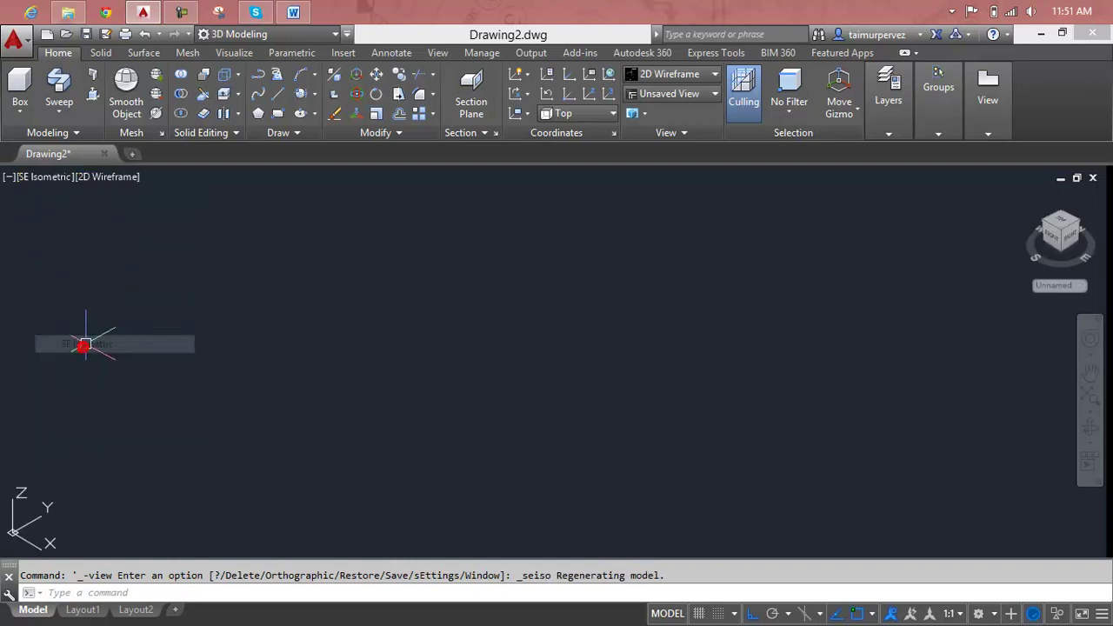
key("Escape")
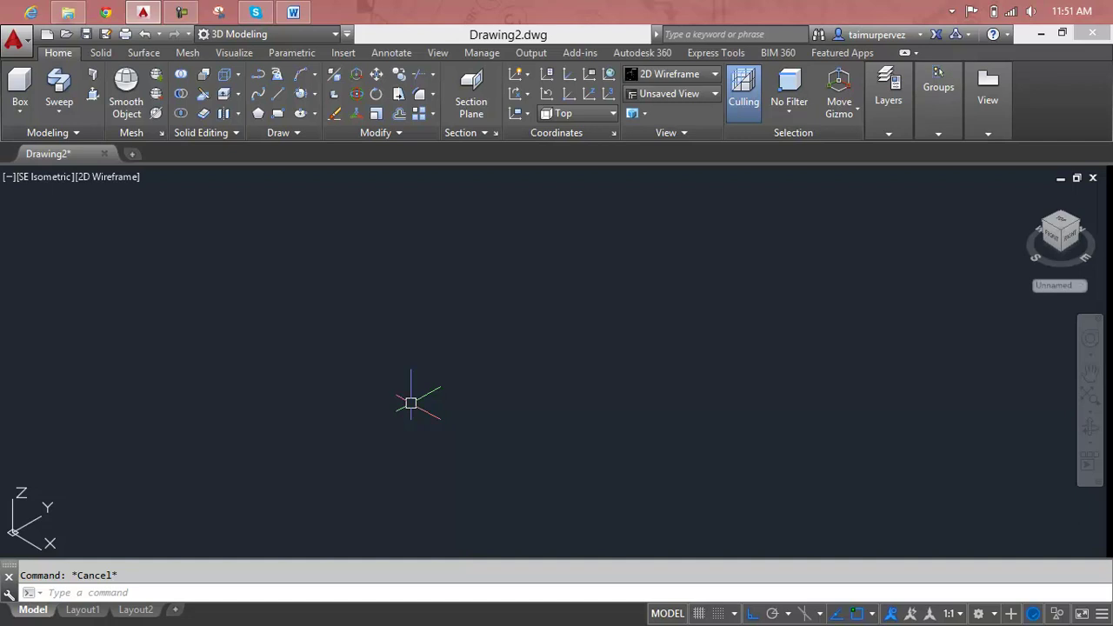
Draw two 10-unit lines, then erase them with a crossing window.
type("l")
key("Return")
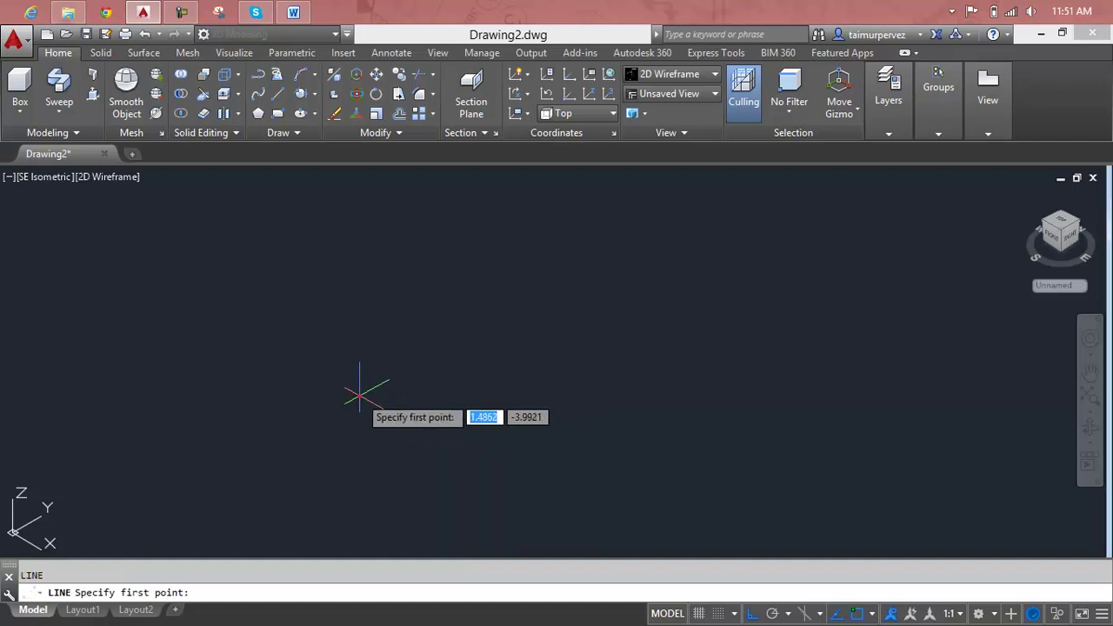
left_click(359, 394)
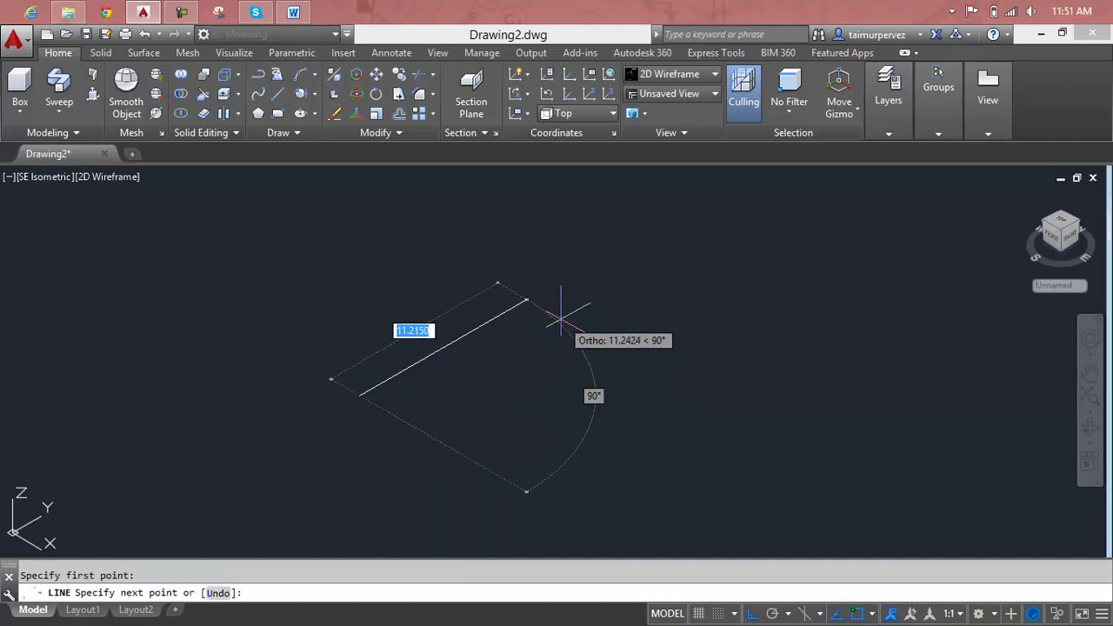
type("10")
key("Return")
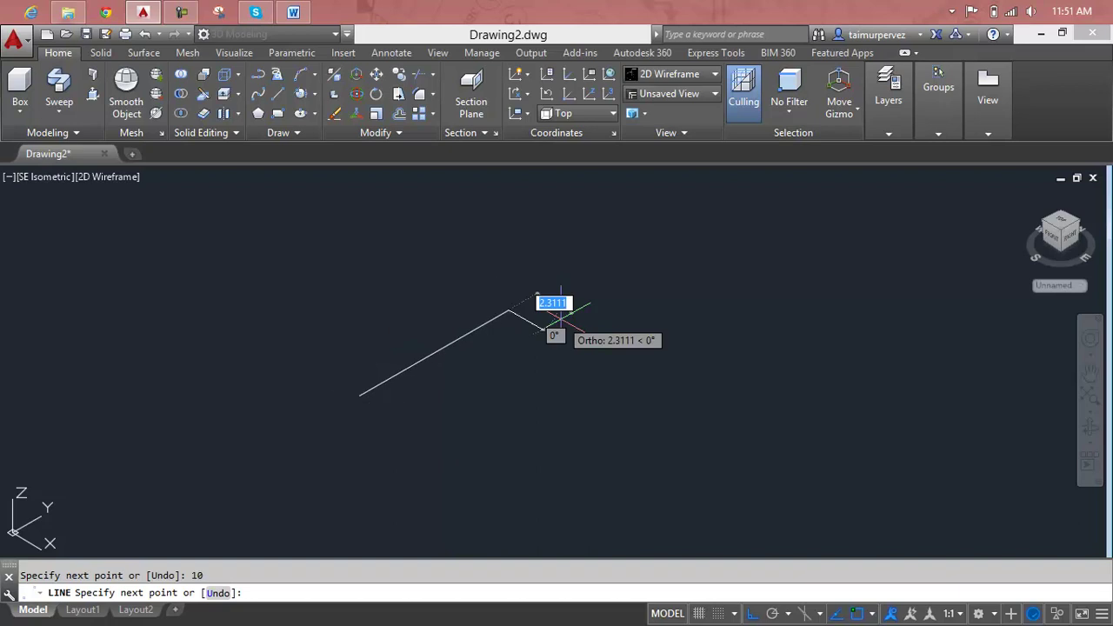
type("10")
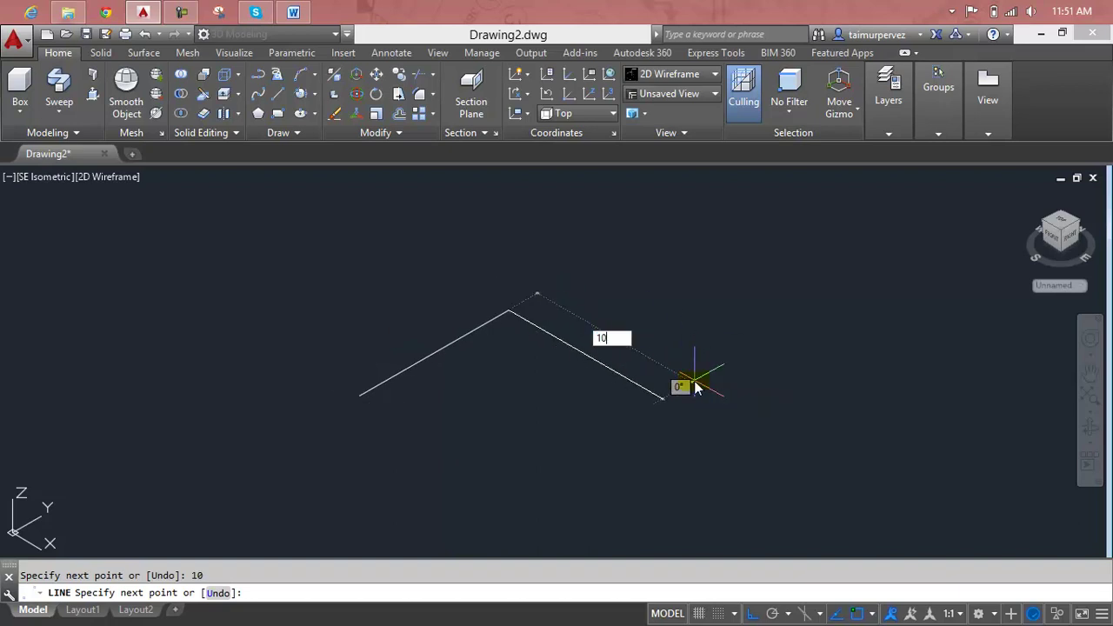
key("Return")
key("Return")
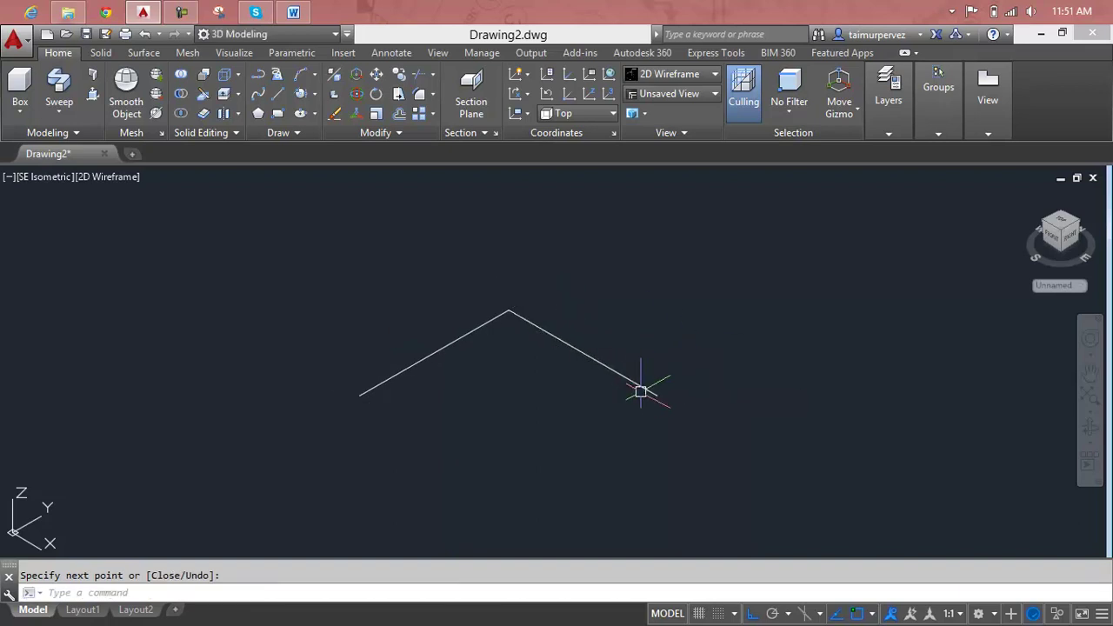
left_click(711, 306)
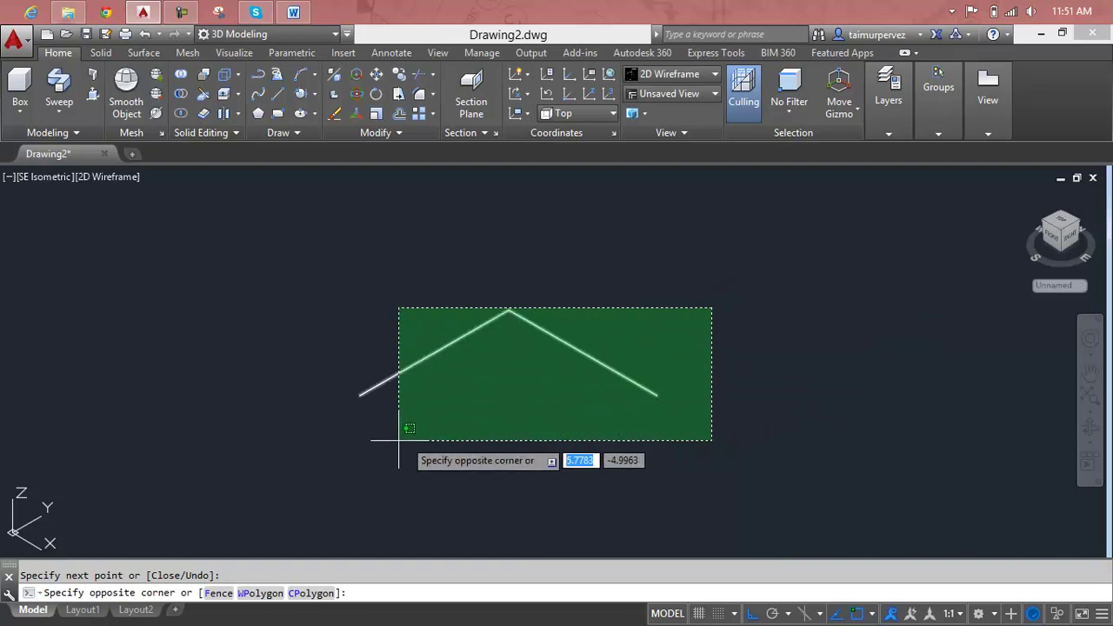
left_click(357, 458)
key("Delete")
Draw a polyline peak with two 10-unit legs.
type("pl")
key("Return")
left_click(348, 439)
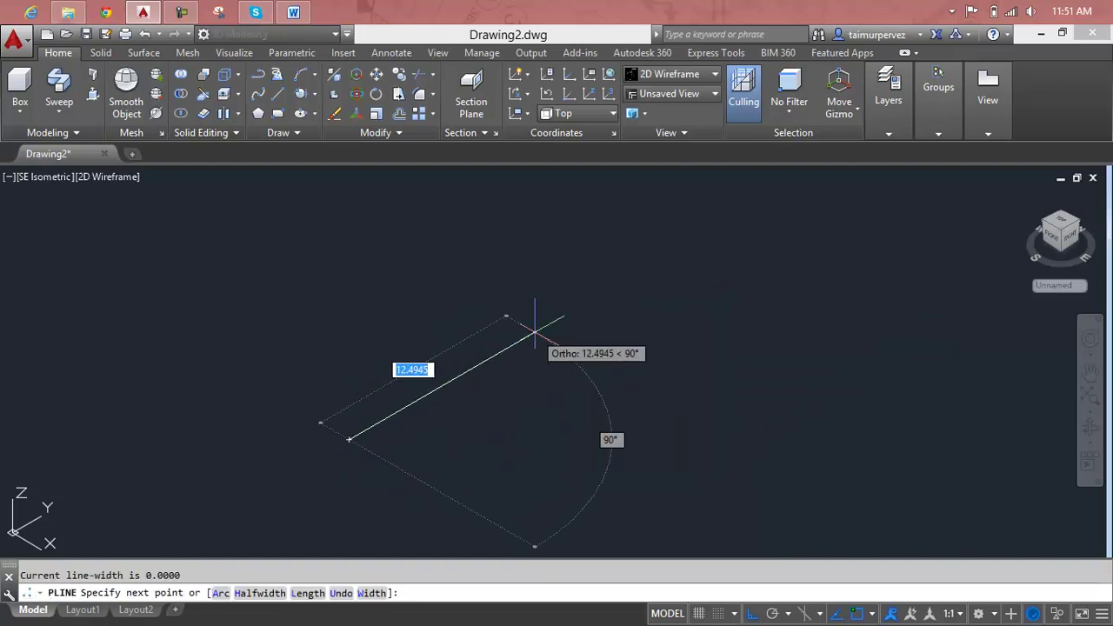
type("10")
key("Return")
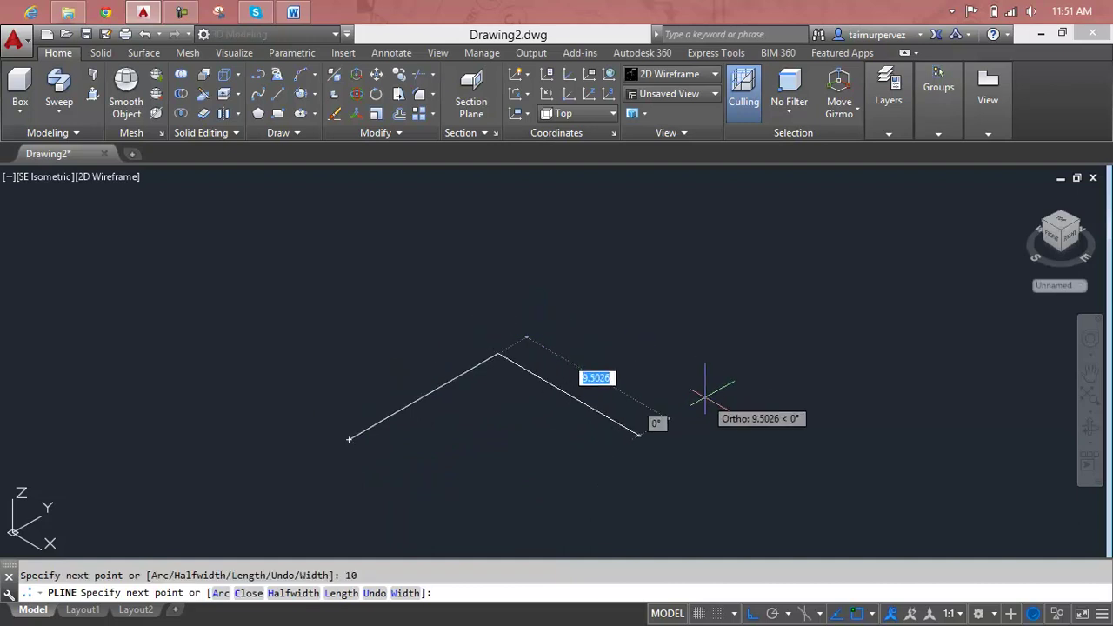
type("10")
key("Return")
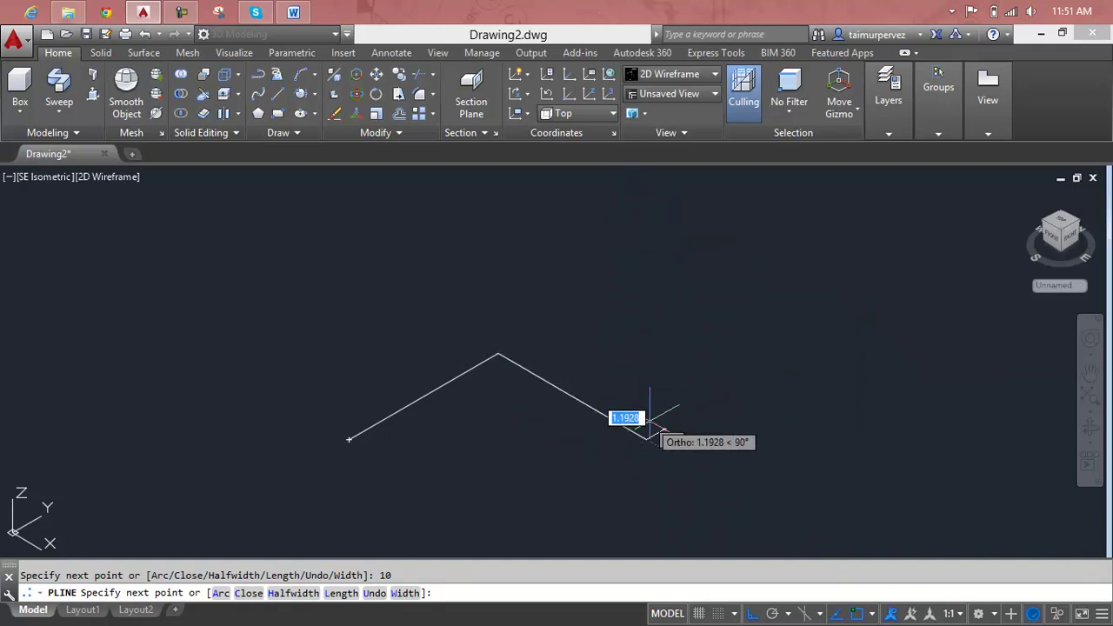
key("Escape")
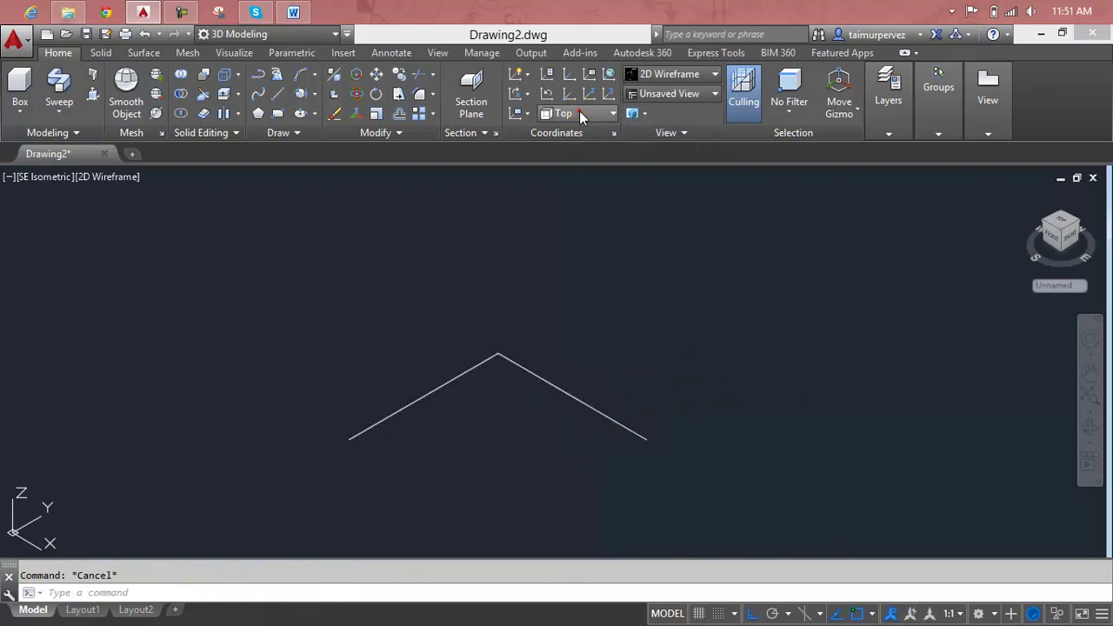
Set the UCS to the Right plane.
left_click(581, 116)
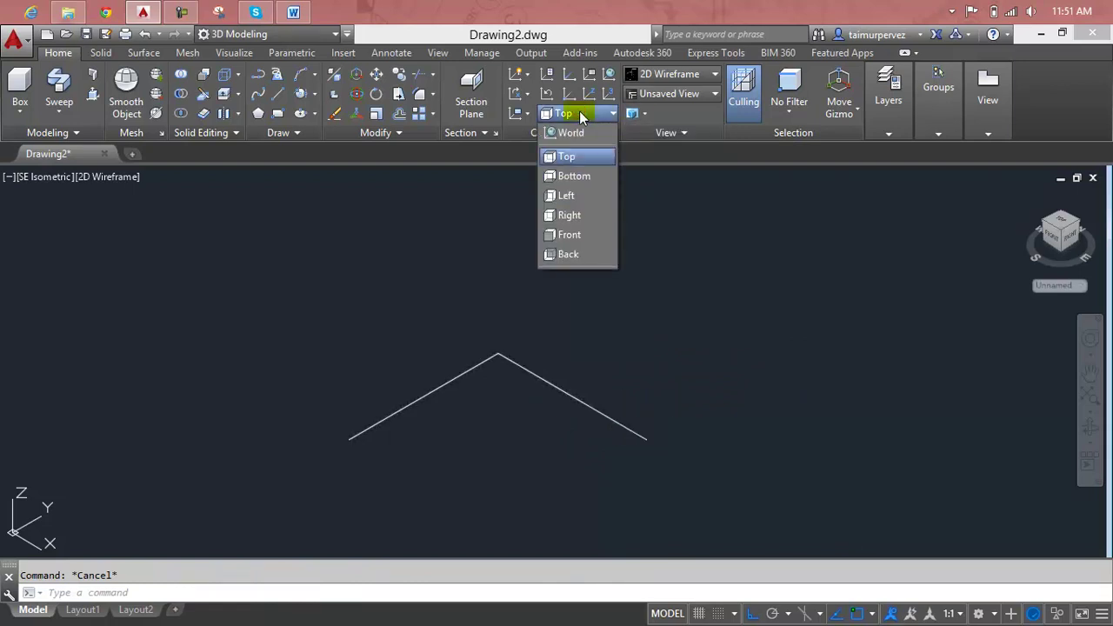
left_click(578, 215)
middle_click_drag(608, 441, 536, 413)
Draw three 10-unit lines from the peak's right end, starting with a vertical rise.
type("l")
key("Return")
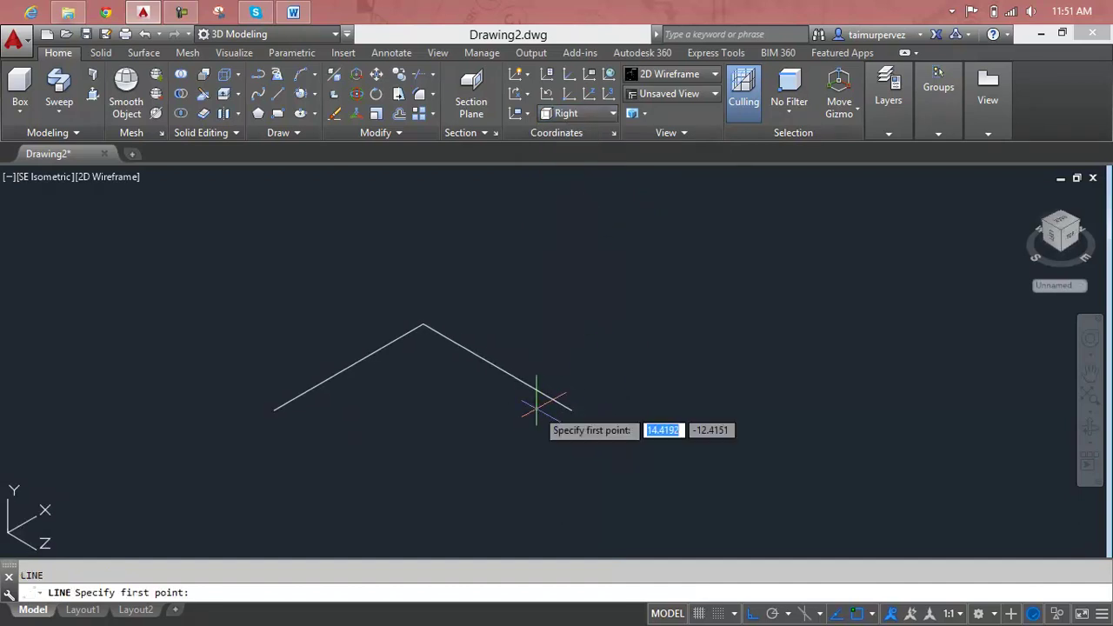
left_click(572, 410)
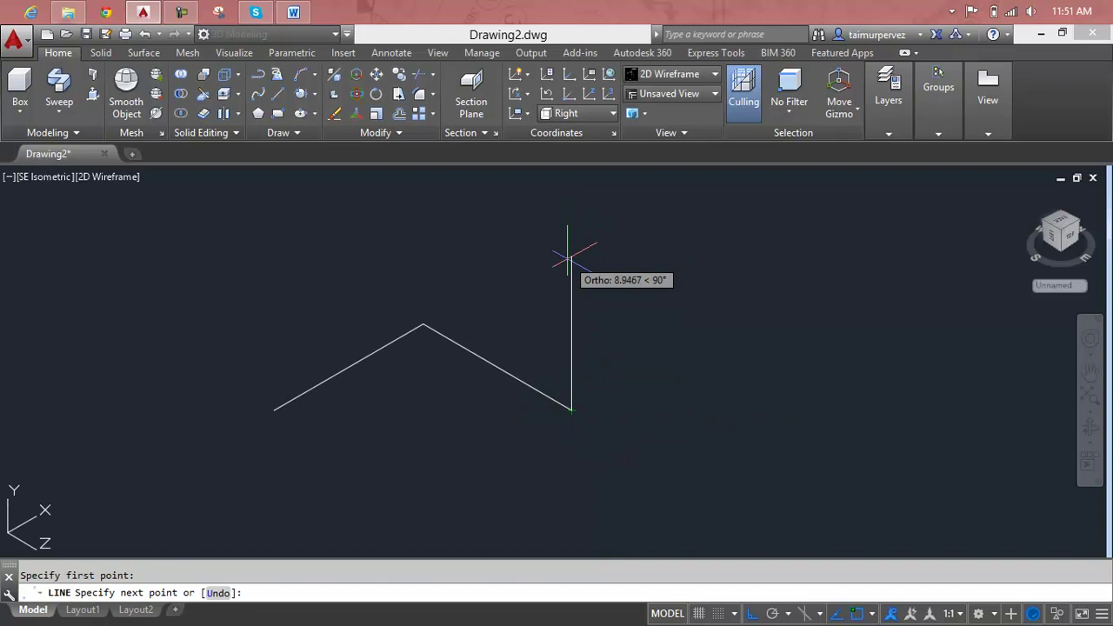
type("10")
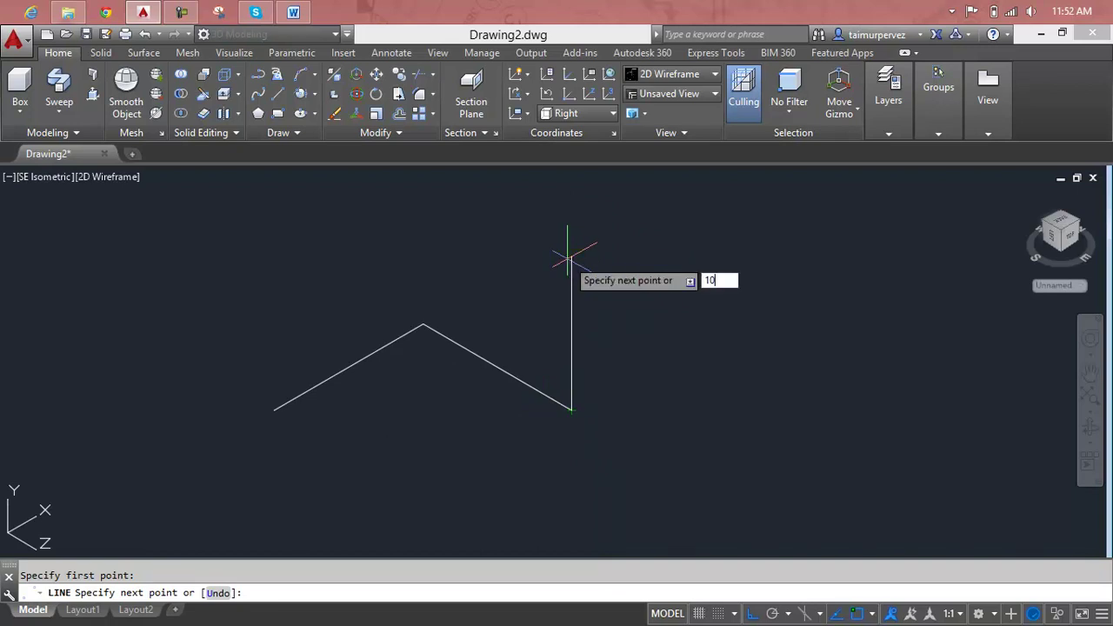
key("Return")
type("10")
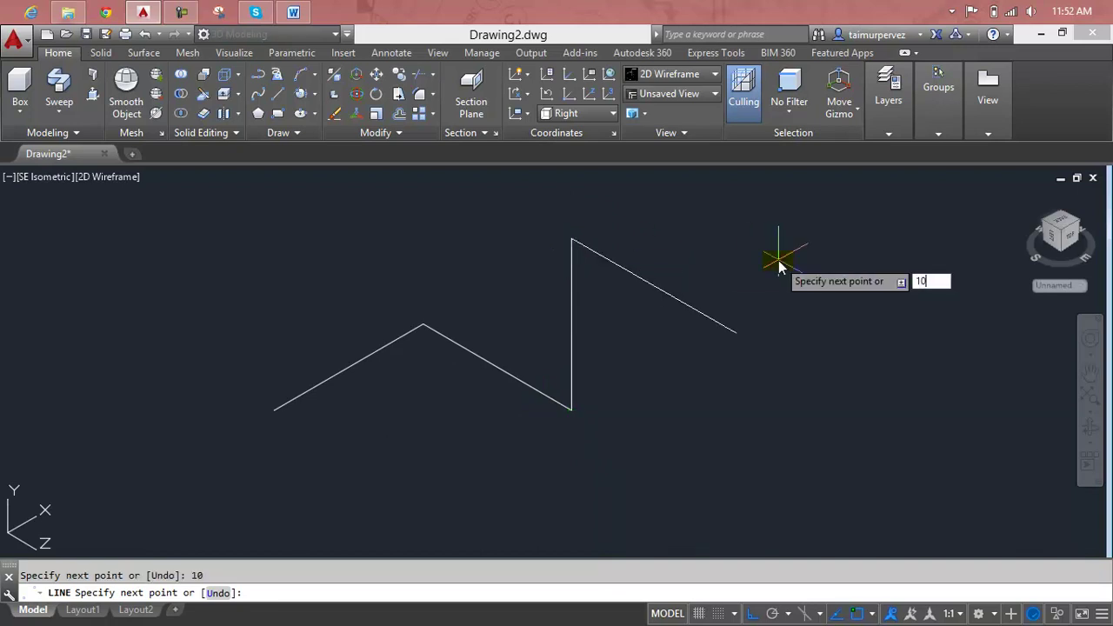
key("Return")
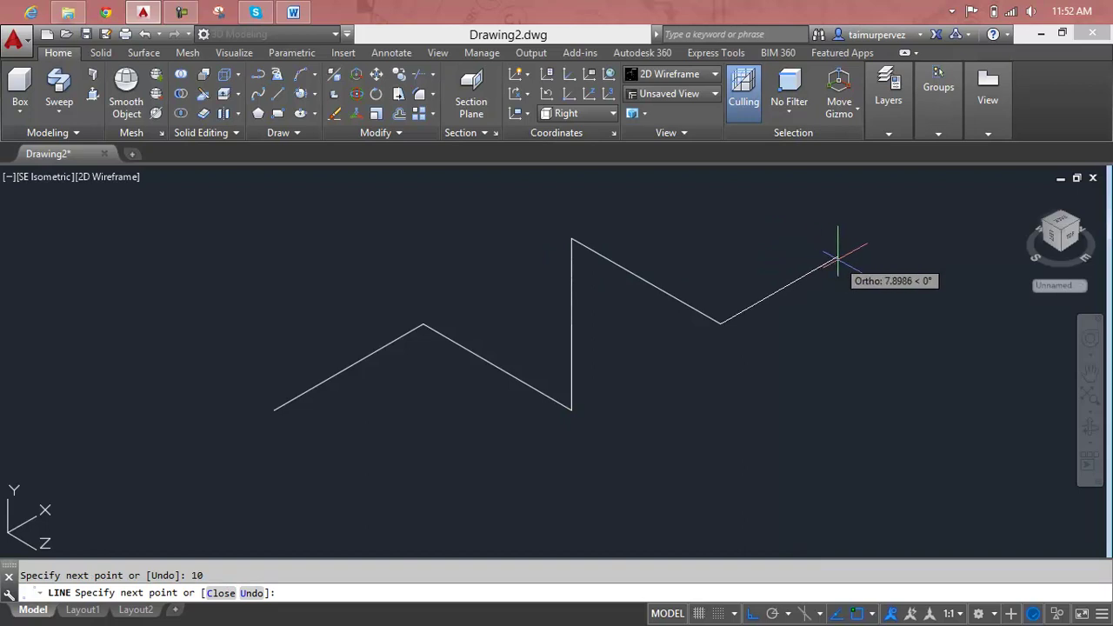
type("10")
key("Return")
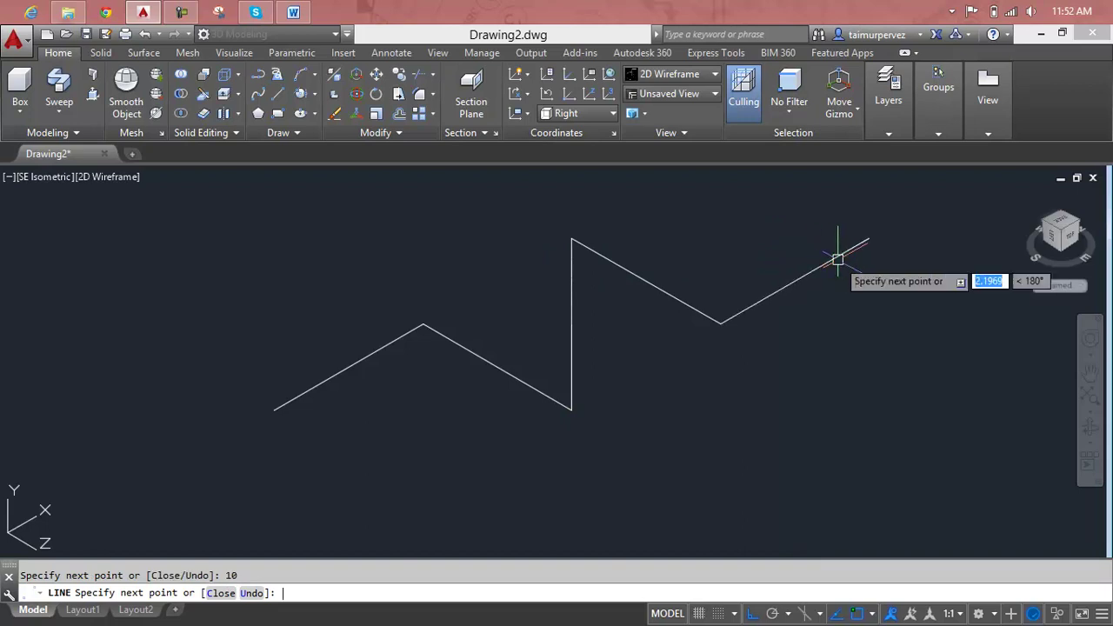
key("Return")
scroll(726, 322, "down", 2)
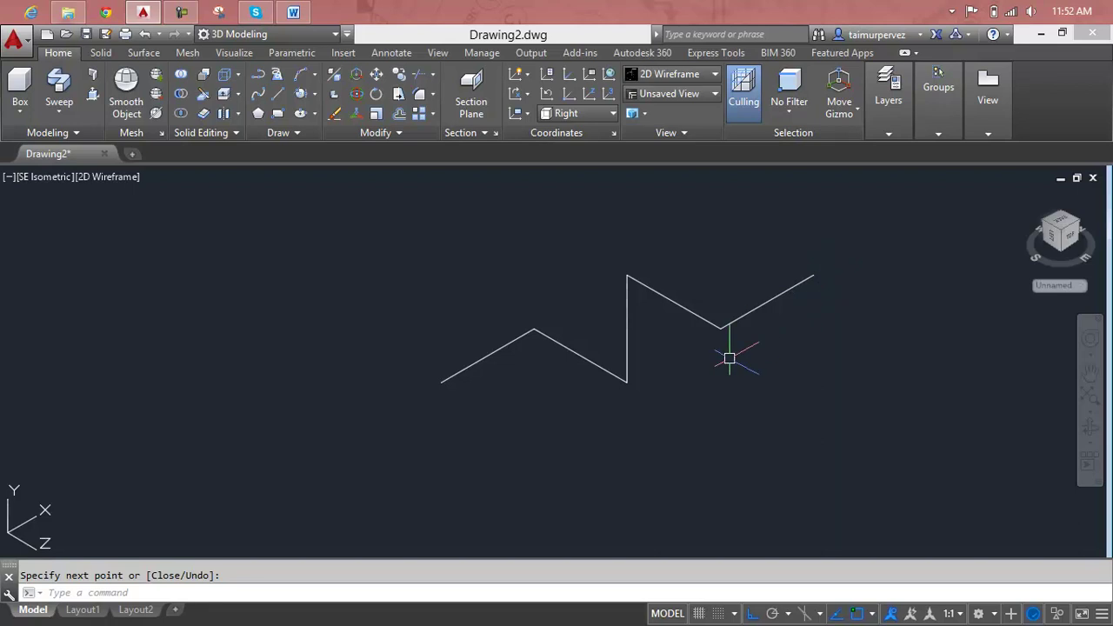
key("Escape")
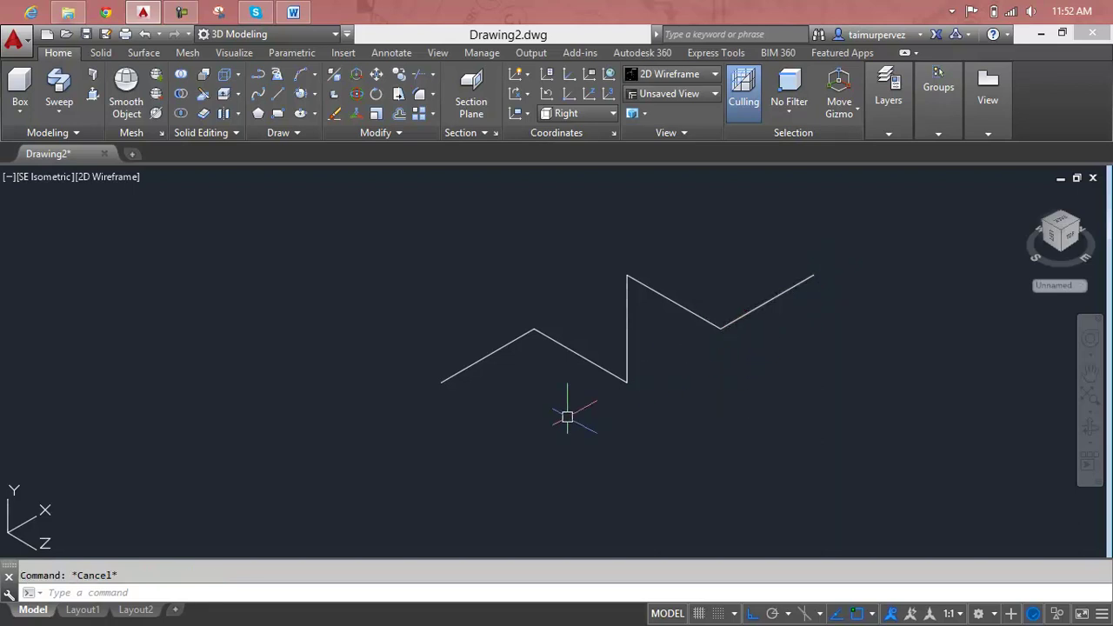
Fillet the left peak of the zigzag with radius 1.
type("f")
key("Return")
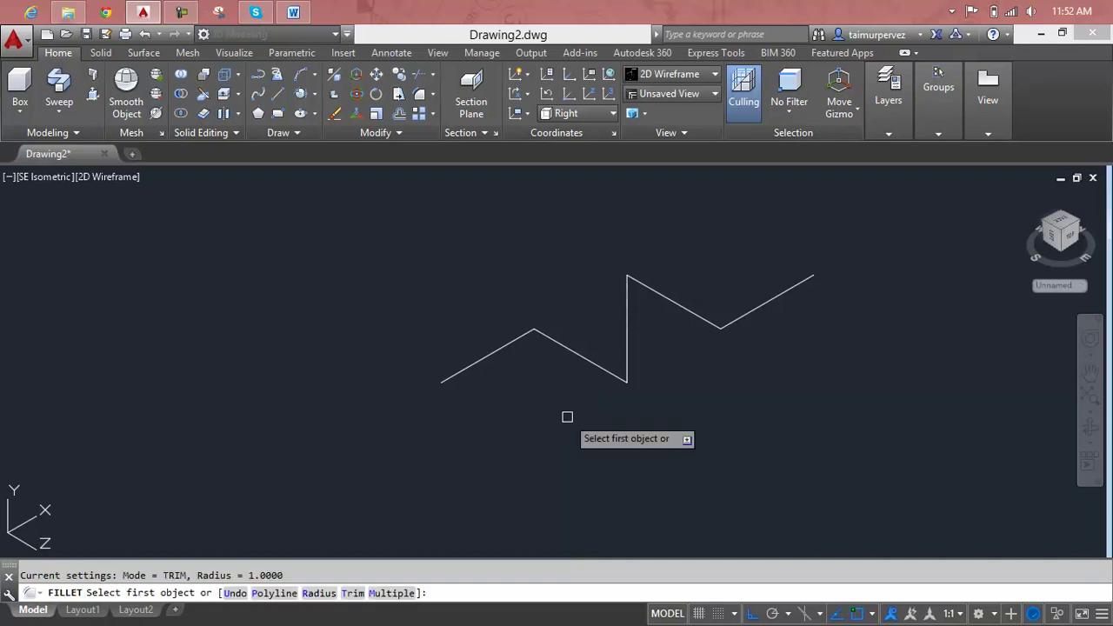
type("r")
key("Return")
key("Return")
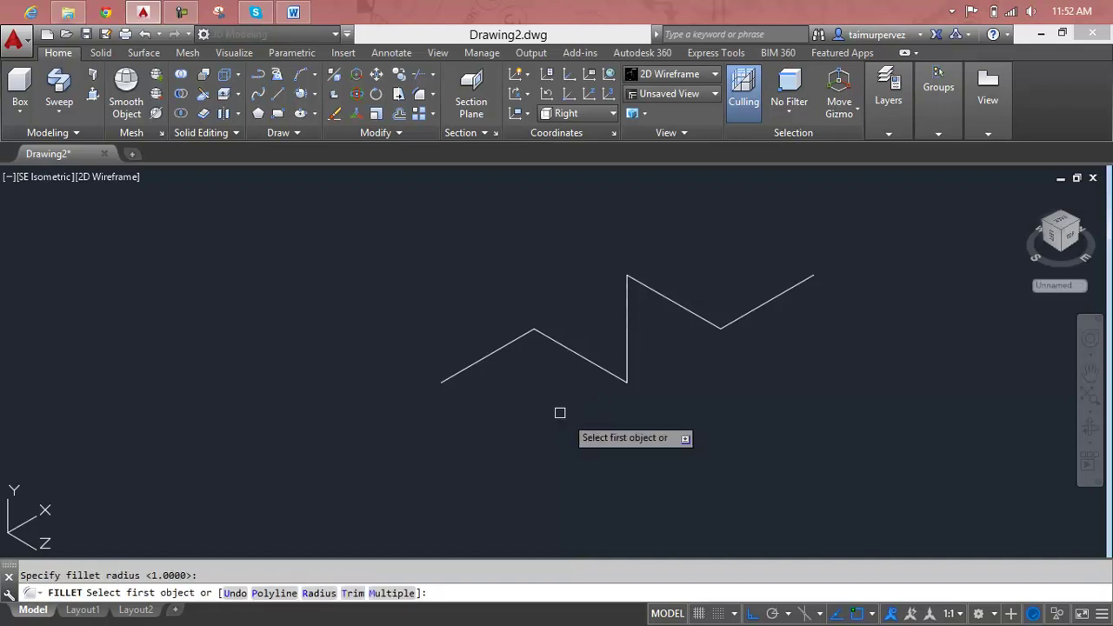
left_click(516, 339)
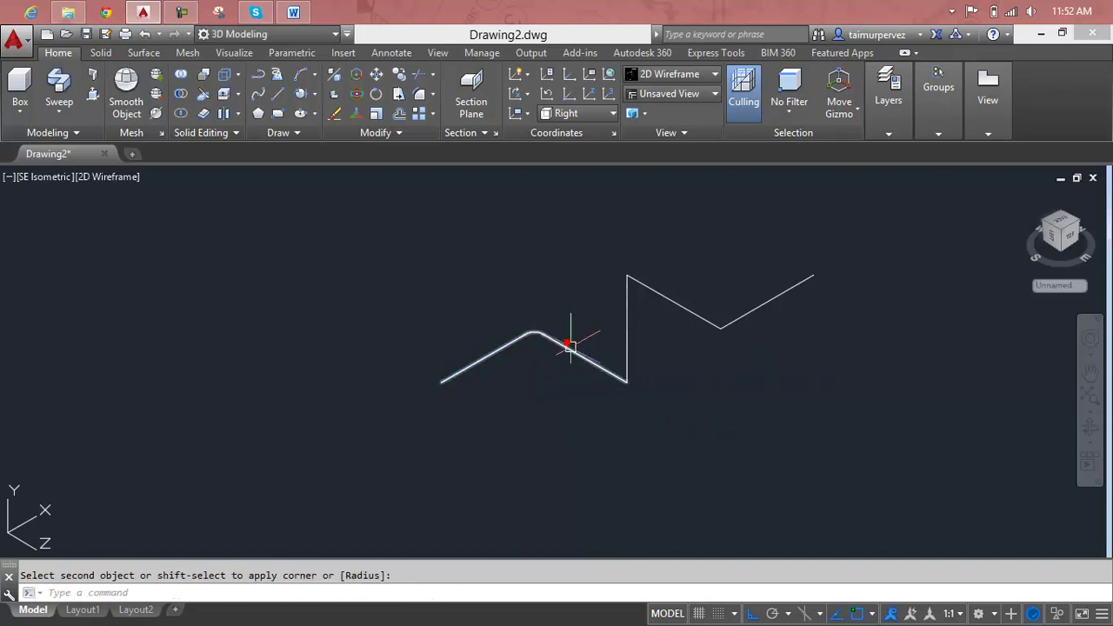
left_click(584, 356)
Fillet the top corner and the lower-right corner with the same radius.
key("Return")
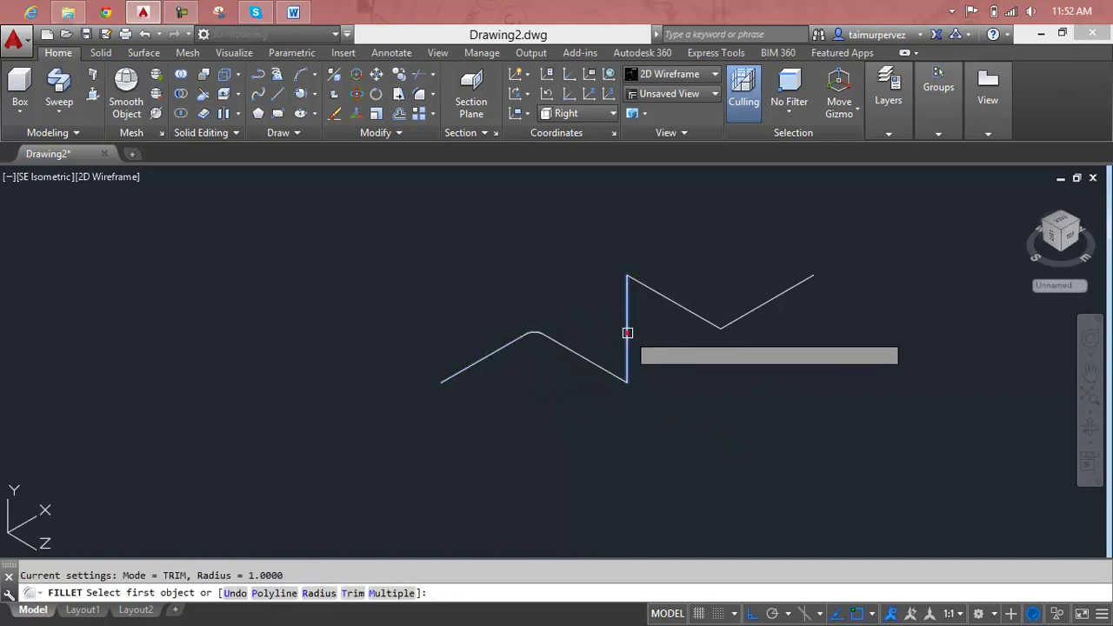
left_click(627, 332)
left_click(658, 293)
key("Return")
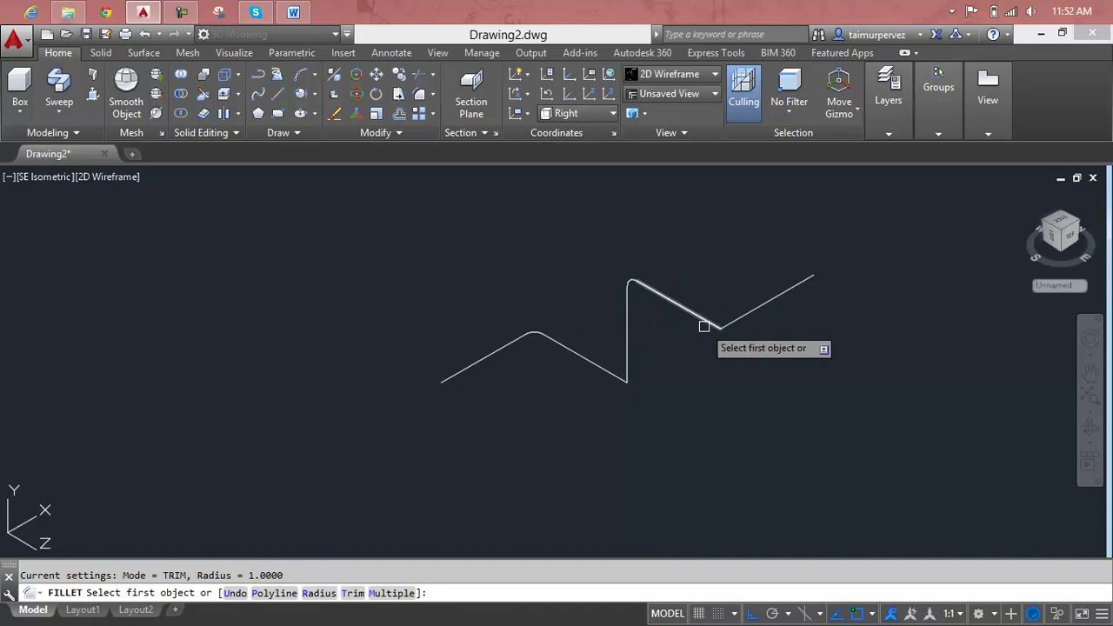
left_click(704, 326)
left_click(727, 319)
scroll(679, 331, "up", 4)
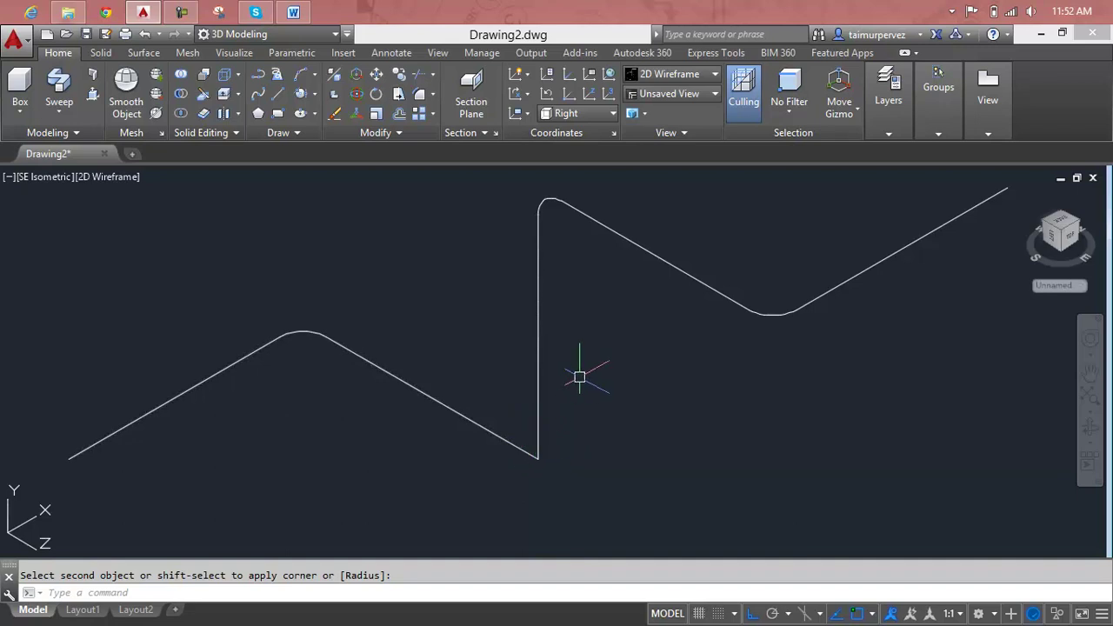
key("Escape")
scroll(566, 432, "down", 2)
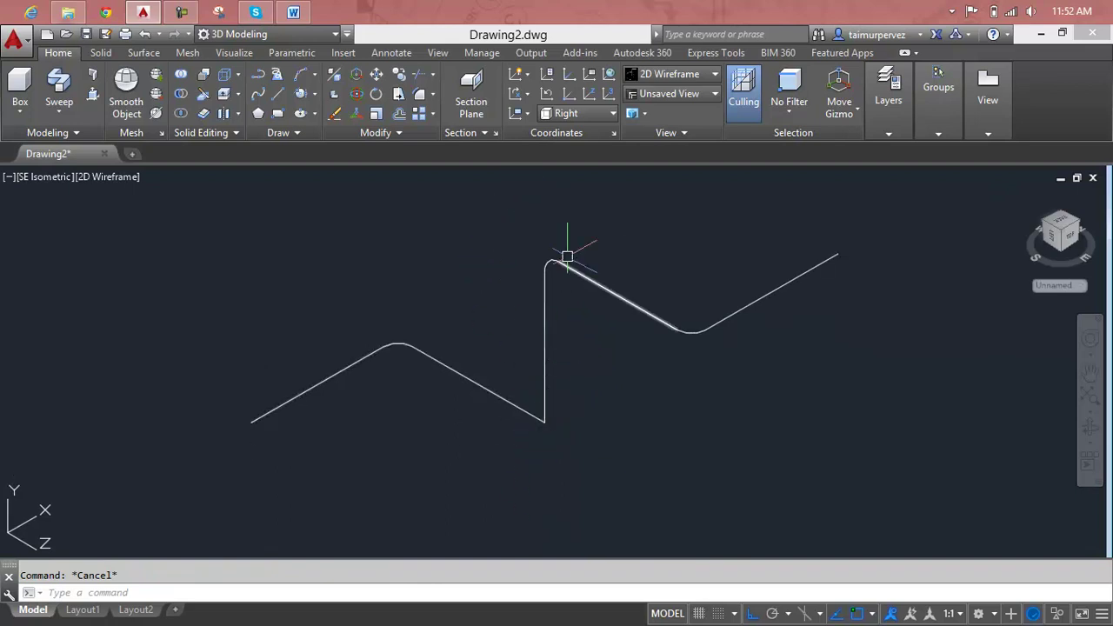
Set the UCS to the Front plane.
left_click(597, 111)
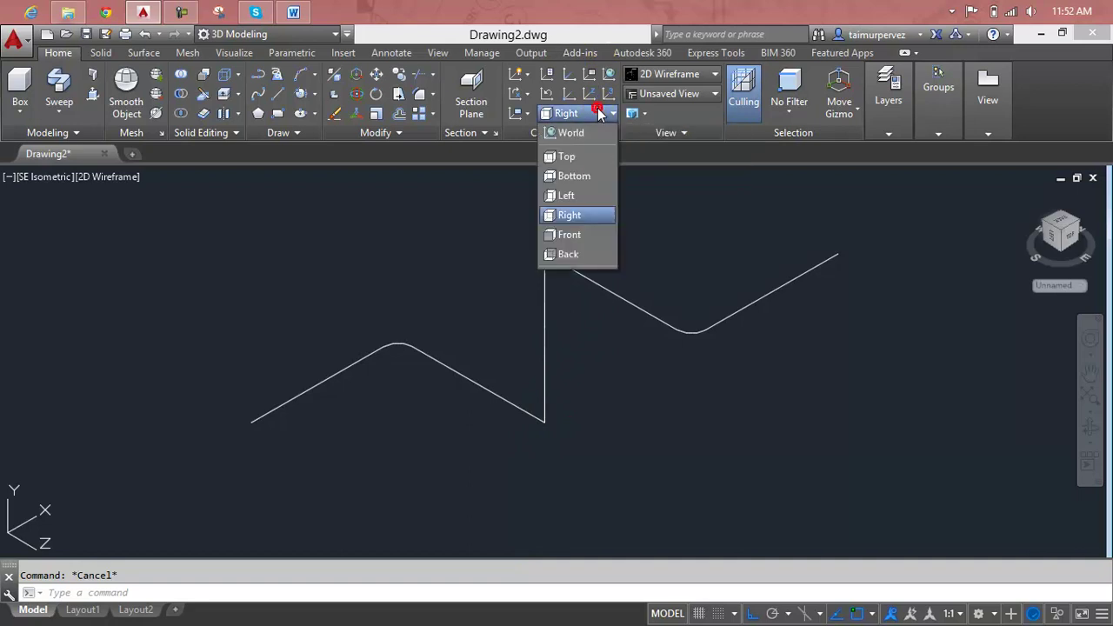
left_click(581, 243)
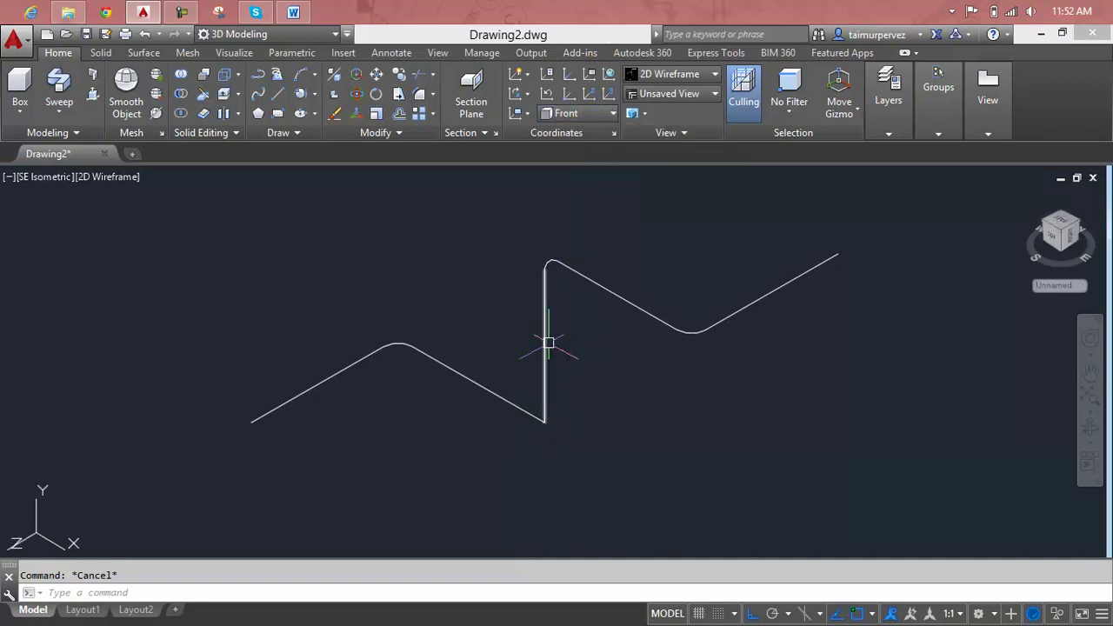
scroll(516, 432, "up", 2)
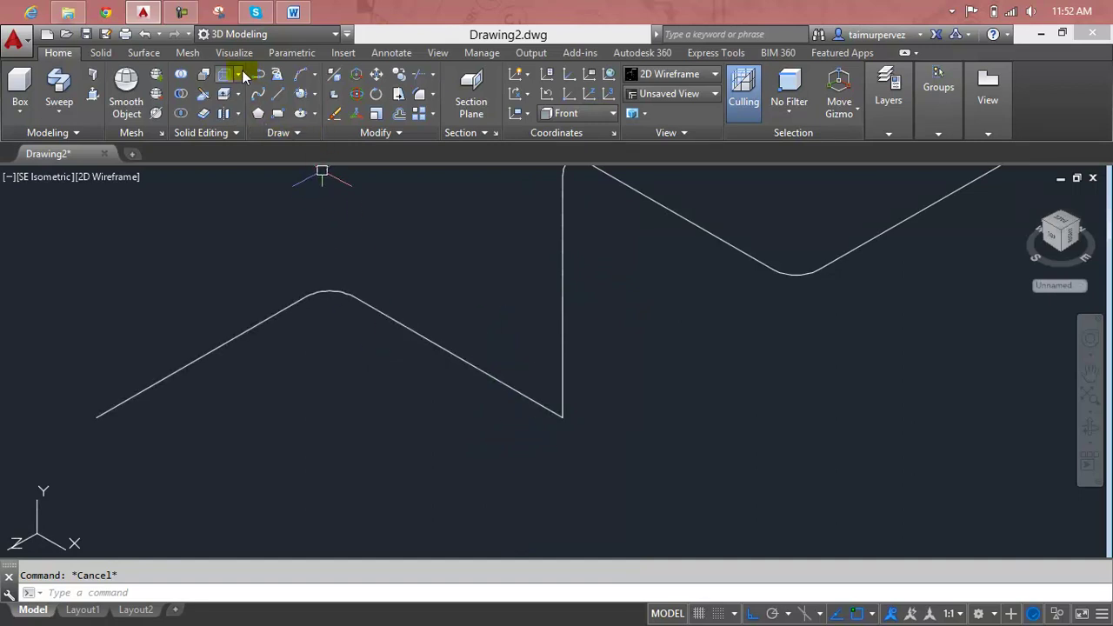
Draw a radius-1 circle tangent to the slanted line and the vertical line.
left_click(300, 94)
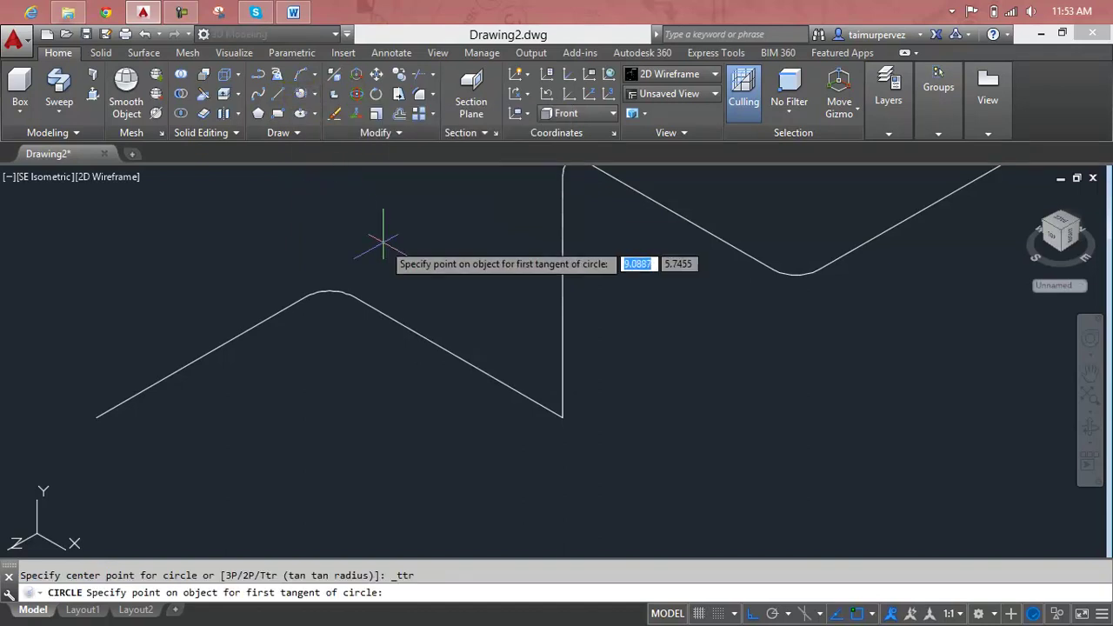
left_click(627, 373)
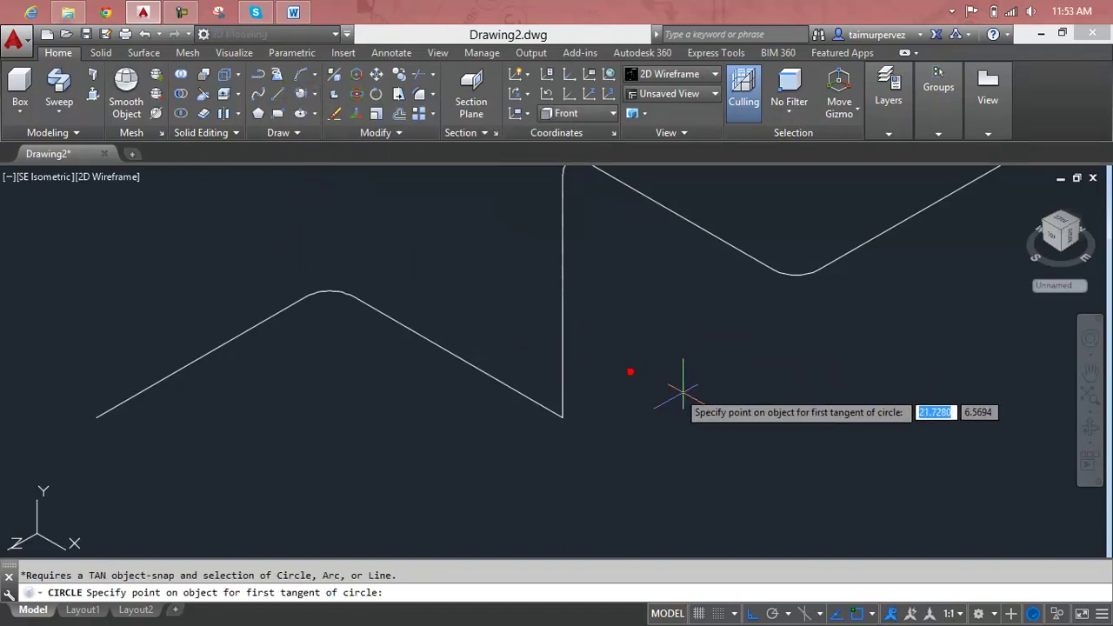
left_click(514, 391)
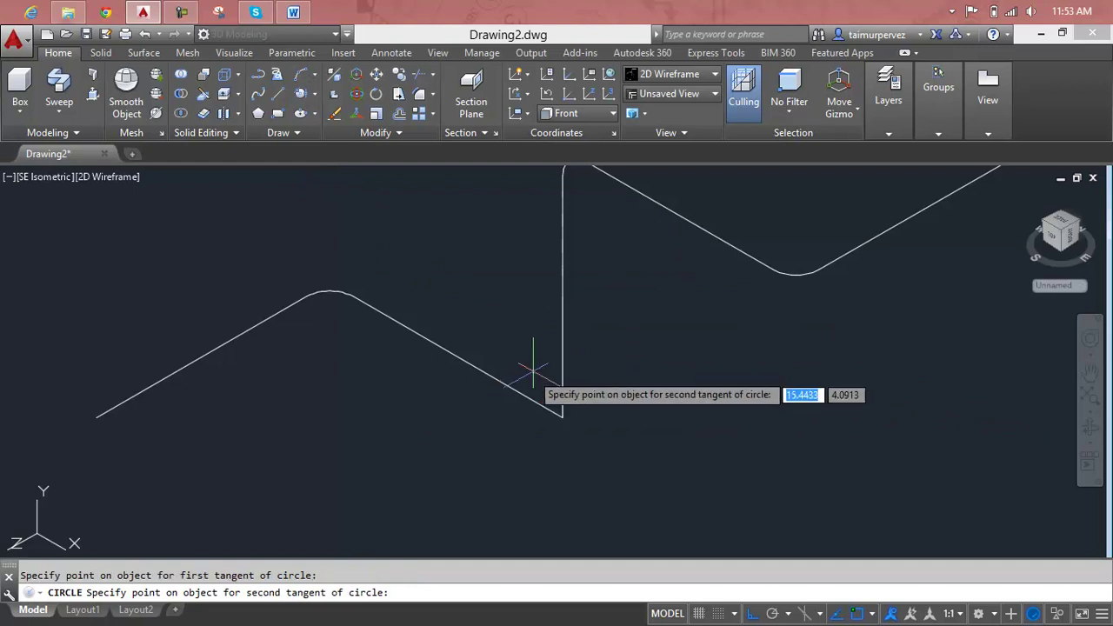
left_click(562, 333)
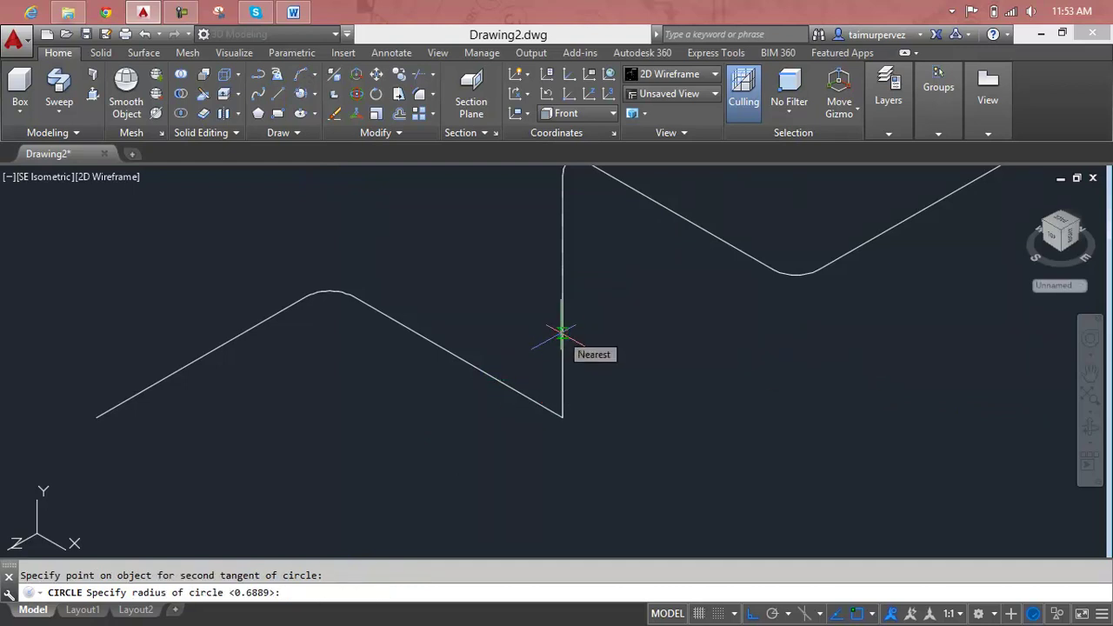
type("1")
key("Return")
scroll(580, 388, "up", 2)
scroll(583, 383, "up", 1)
scroll(588, 372, "up", 2)
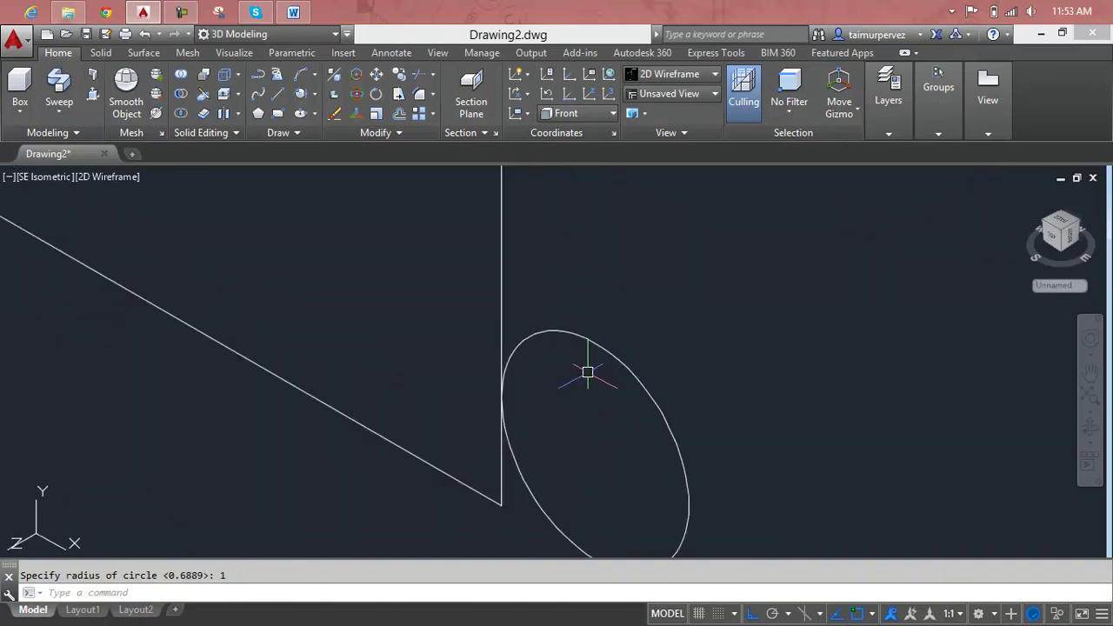
key("Escape")
Move the circle so its edge sits against the vertical line.
type("m")
key("Return")
left_click(621, 360)
key("Return")
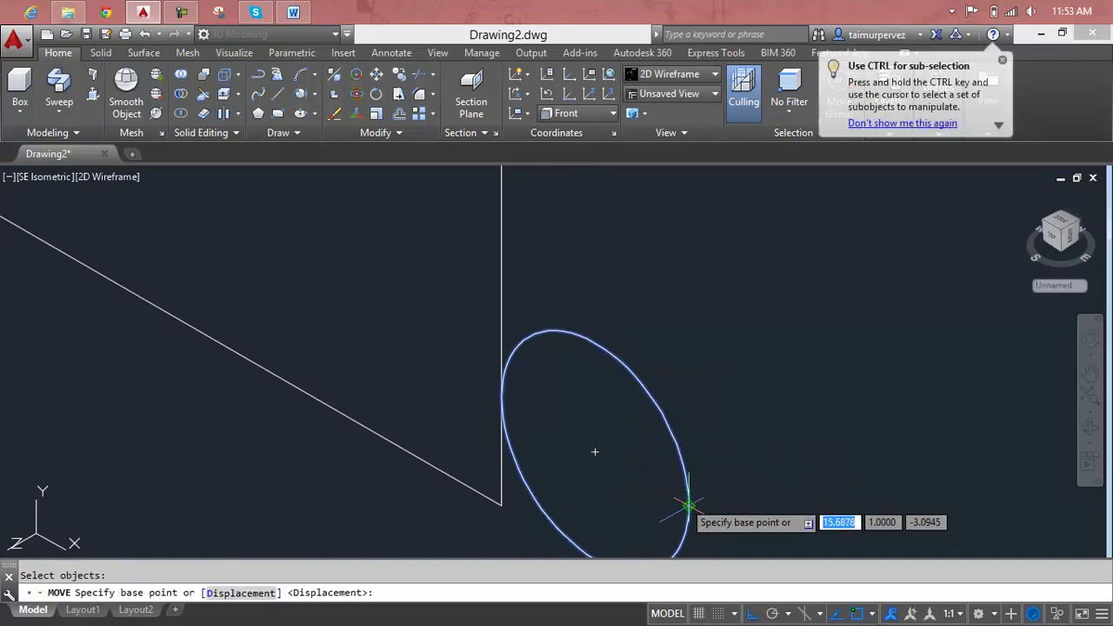
left_click(688, 506)
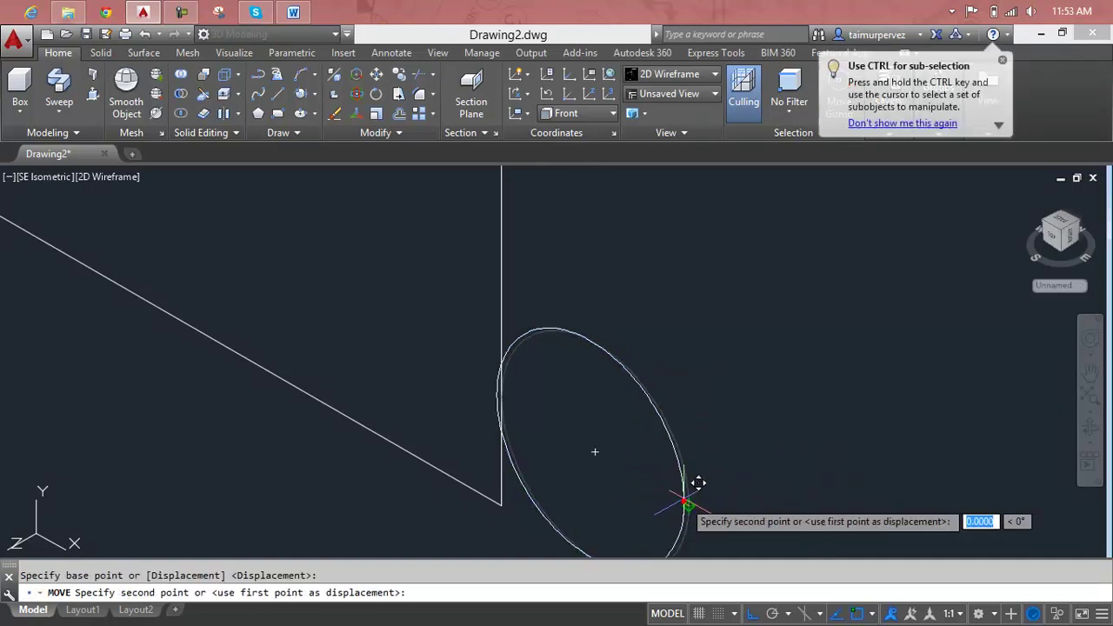
left_click(501, 397)
scroll(535, 426, "down", 3)
key("Escape")
scroll(540, 439, "down", 3)
scroll(514, 439, "up", 5)
scroll(518, 429, "up", 3)
Start a trim using the vertical line, slanted line and circle as edges, then abandon it.
type("tr")
key("Return")
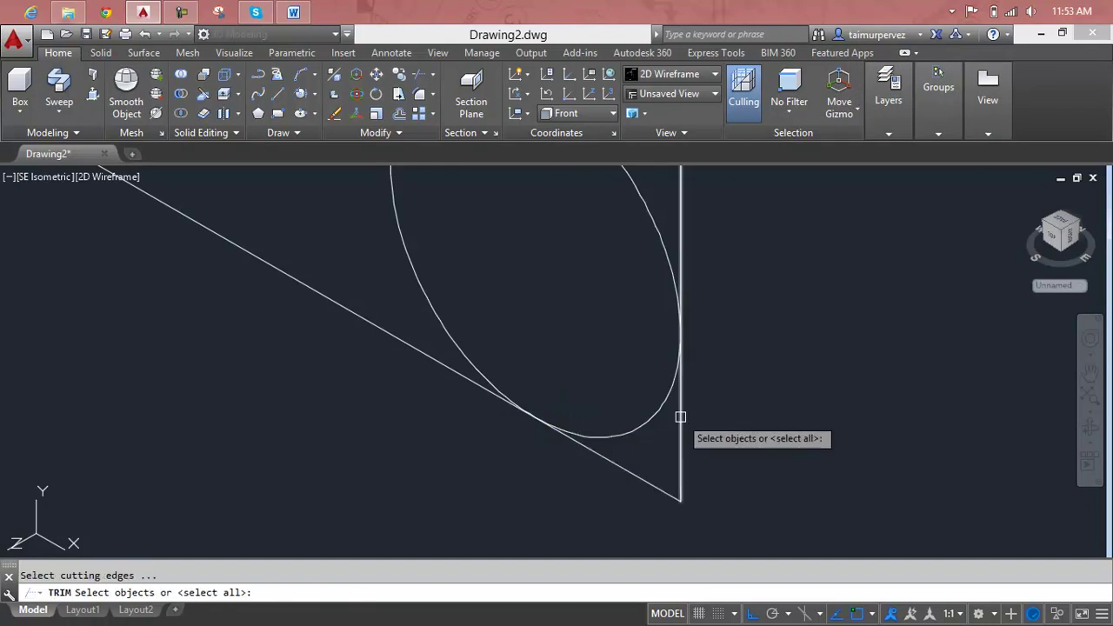
left_click(680, 415)
left_click(629, 469)
left_click(625, 430)
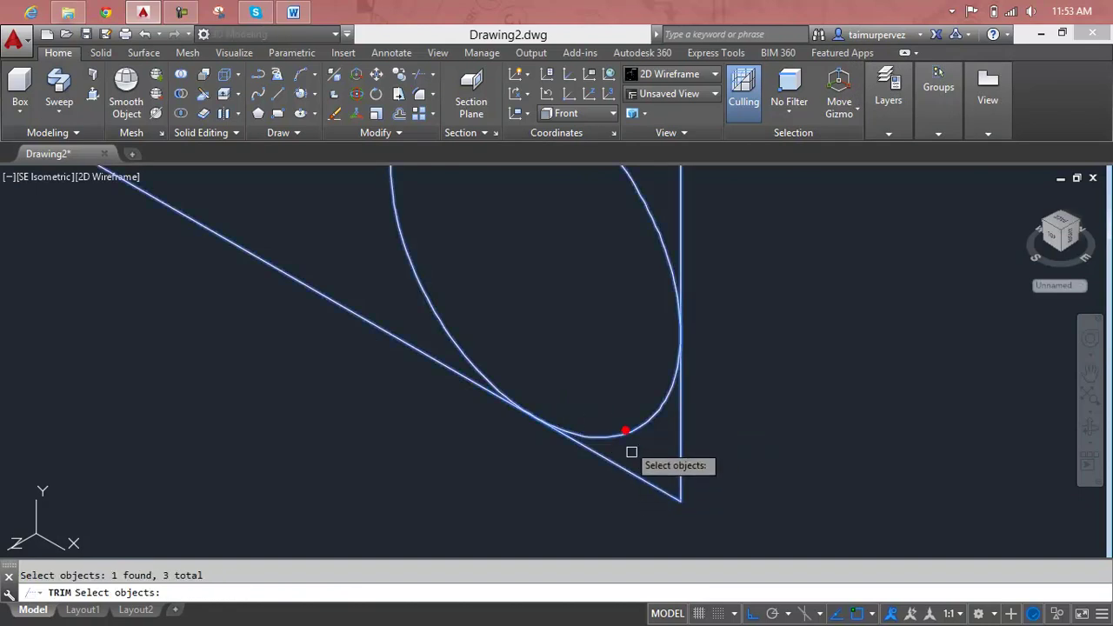
key("Escape")
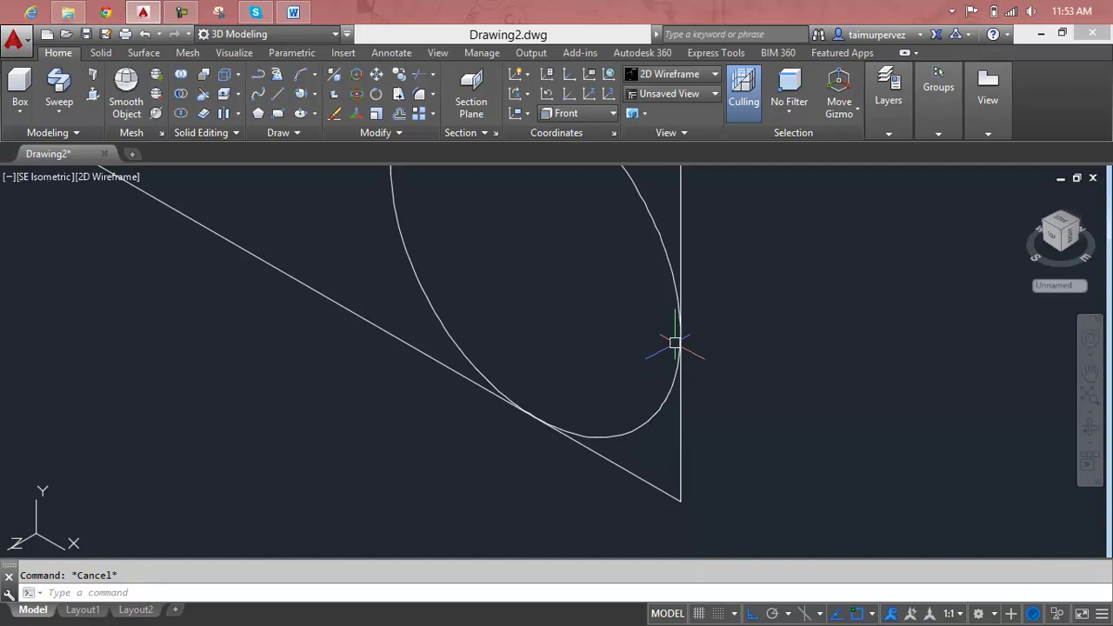
Grip-stretch the vertical and slanted line endpoints onto the circle.
scroll(696, 467, "down", 2)
left_click(687, 482)
left_click(686, 487)
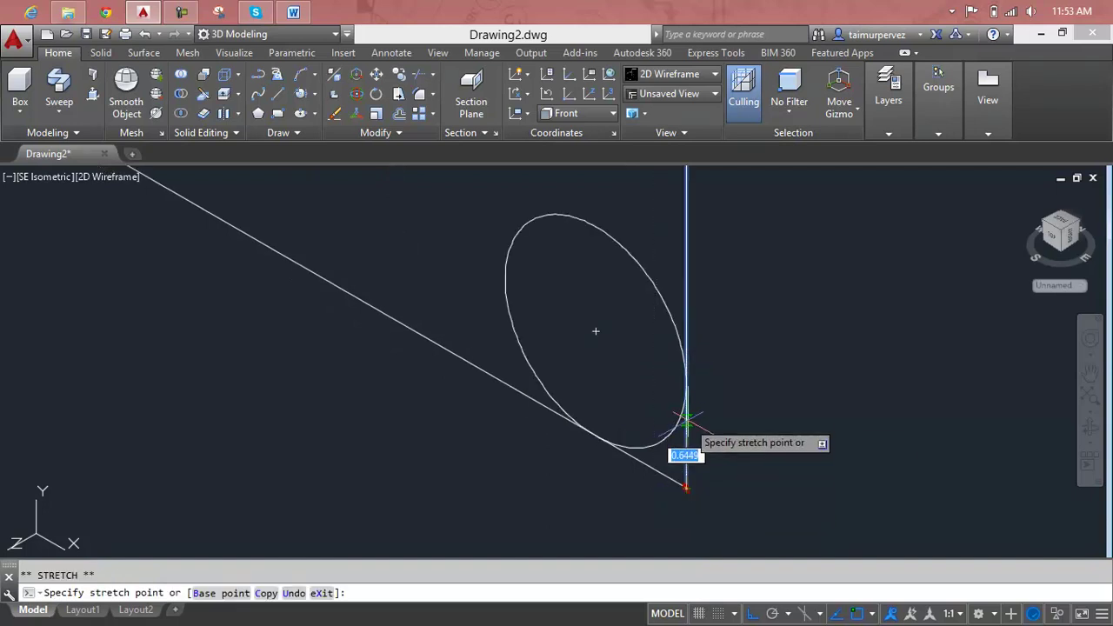
left_click(686, 382)
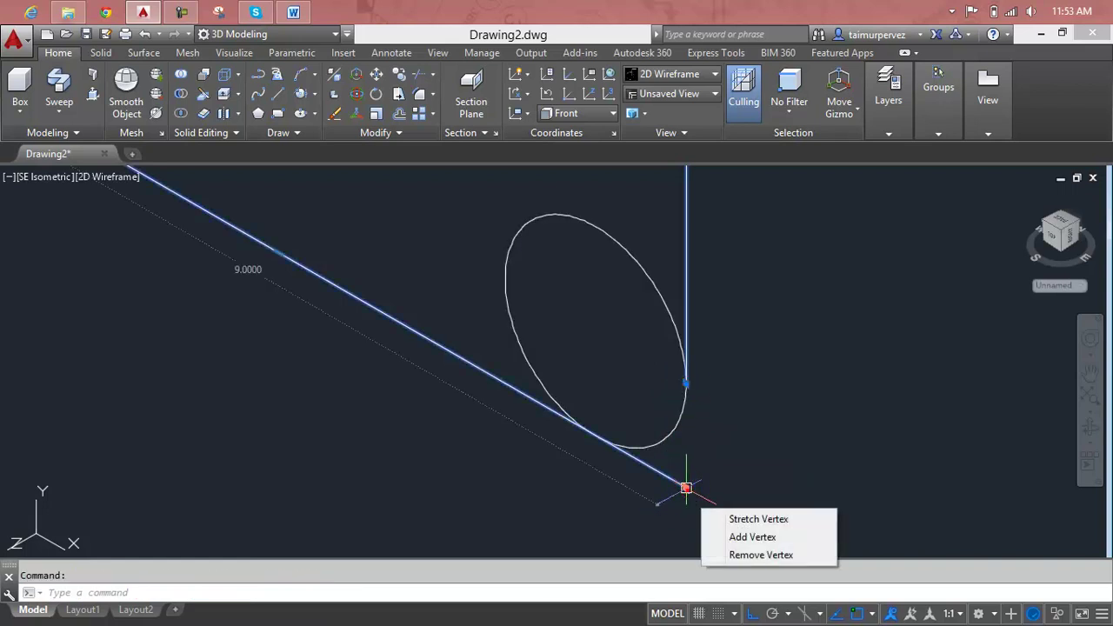
left_click(686, 488)
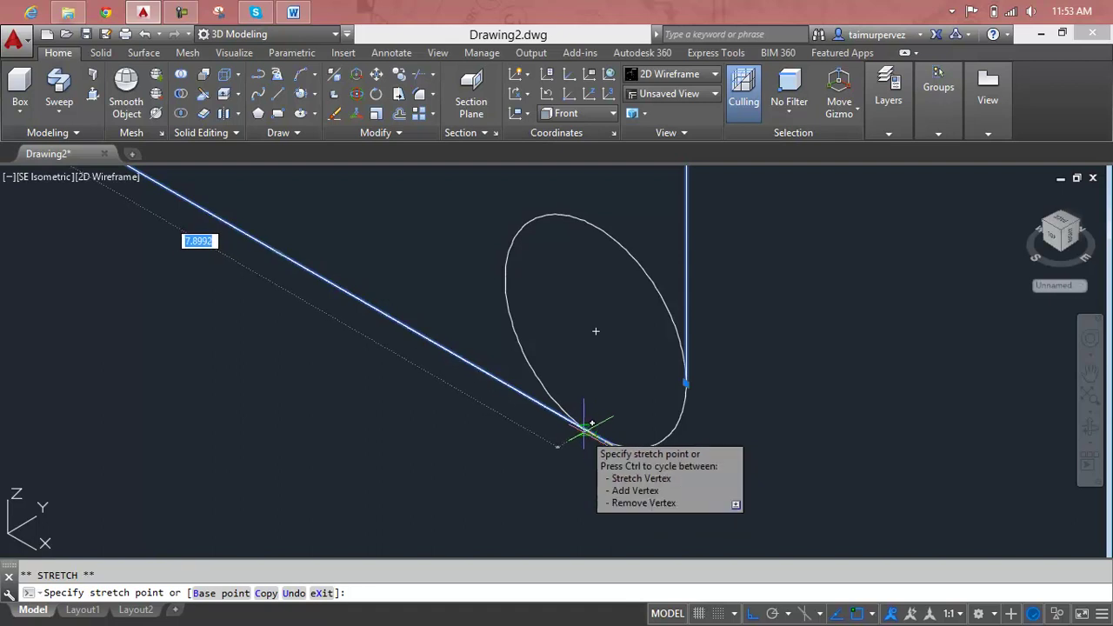
scroll(589, 426, "up", 4)
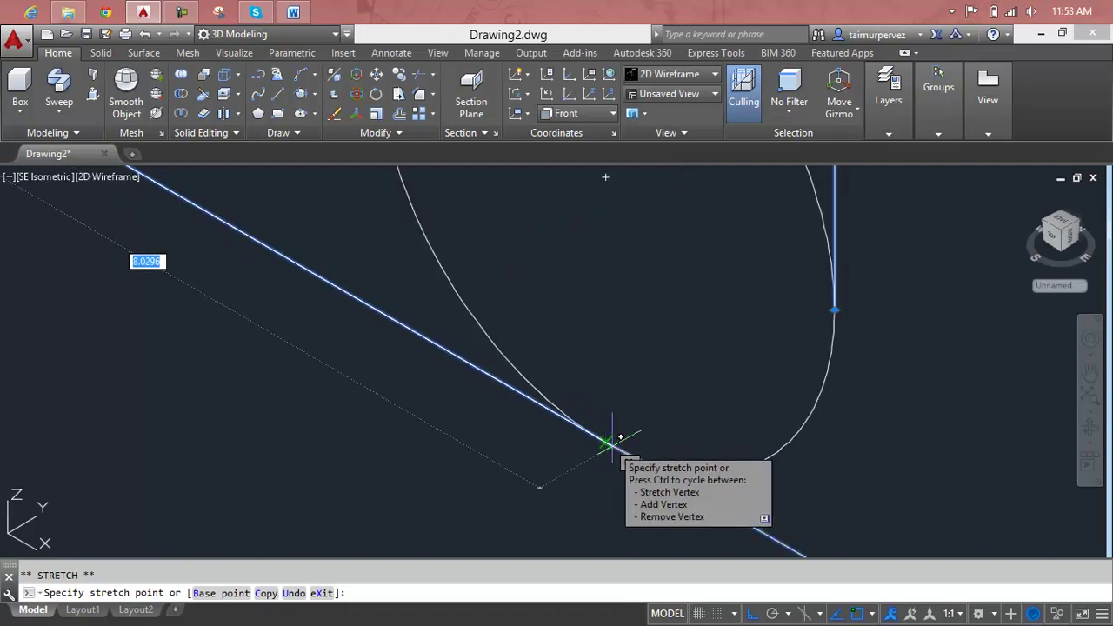
left_click(611, 444)
scroll(647, 467, "down", 2)
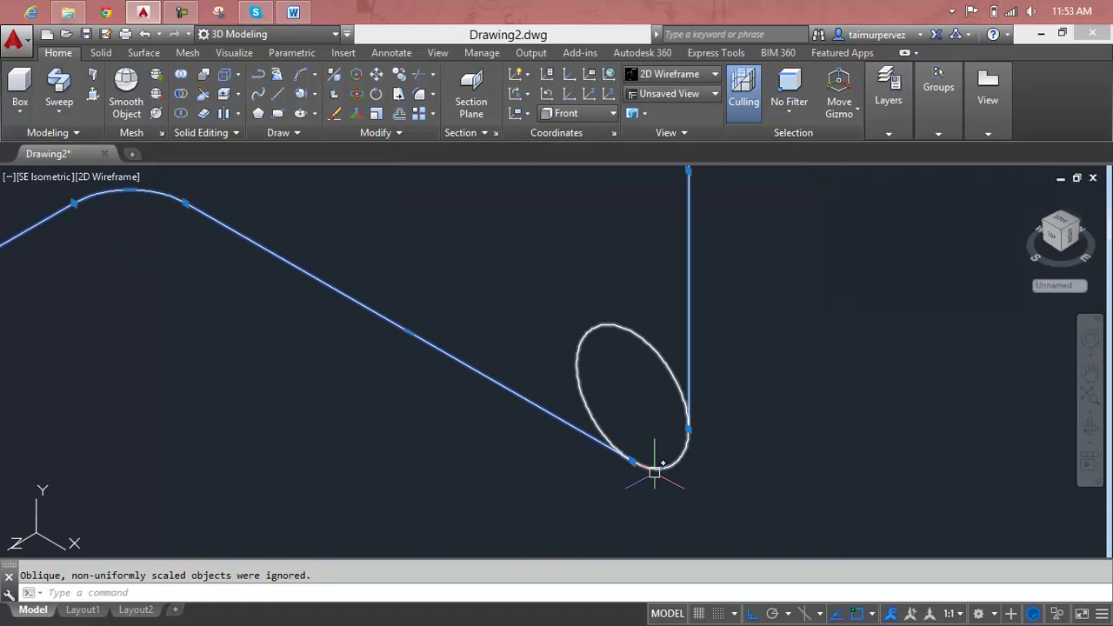
key("Escape")
scroll(634, 455, "up", 2)
scroll(573, 435, "up", 2)
scroll(569, 412, "down", 2)
scroll(571, 411, "down", 2)
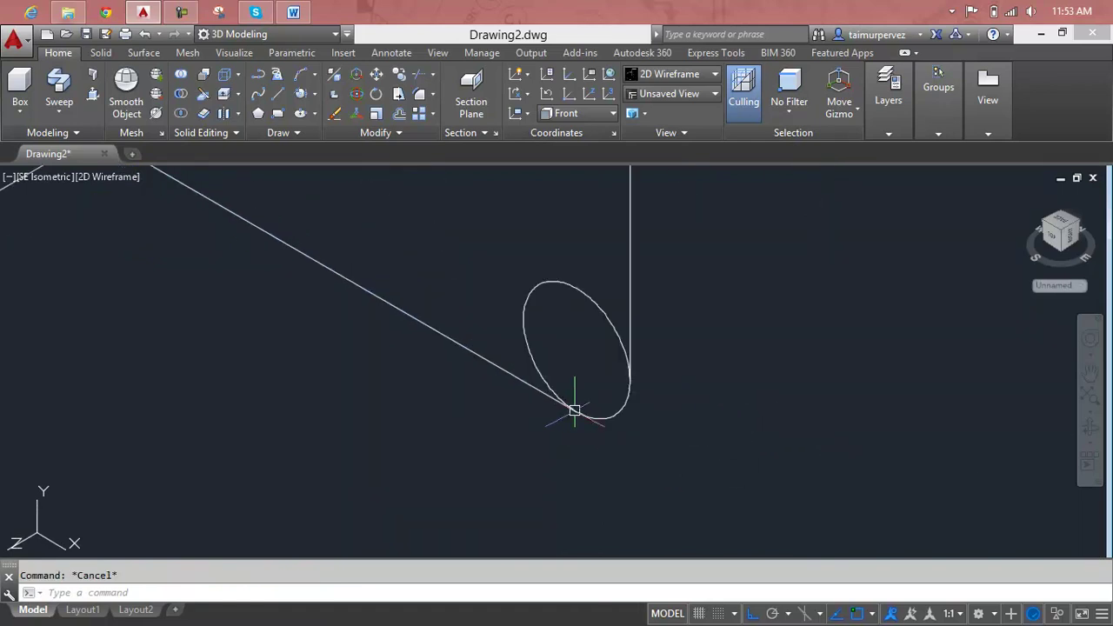
Draw two helper lines through the circle, one slanted and one vertical.
key("Return")
left_click(630, 381)
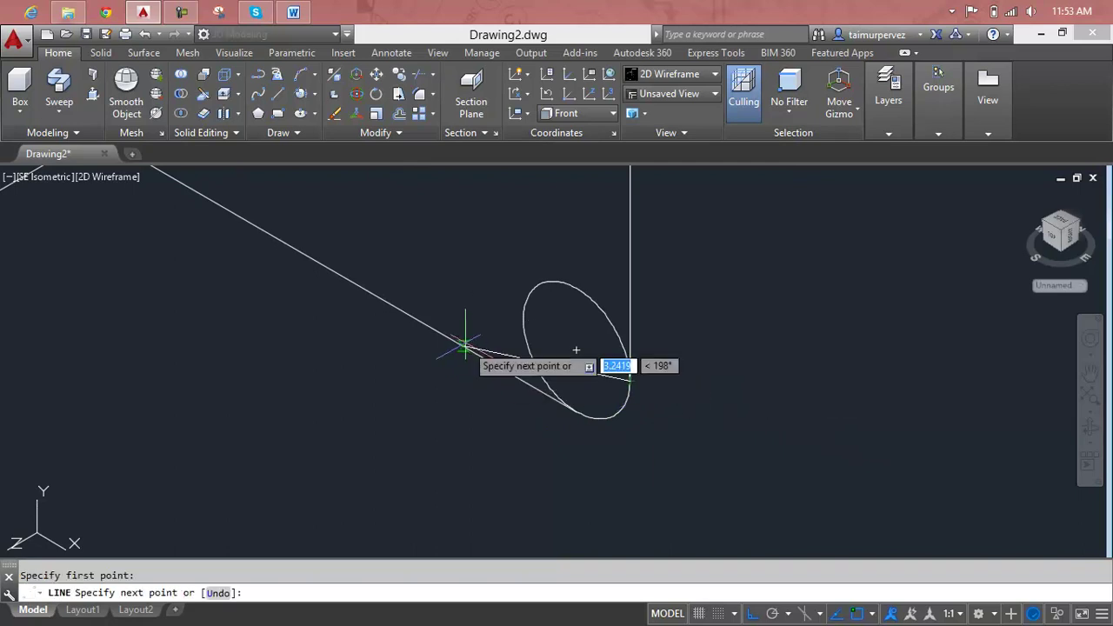
left_click(452, 280)
key("Return")
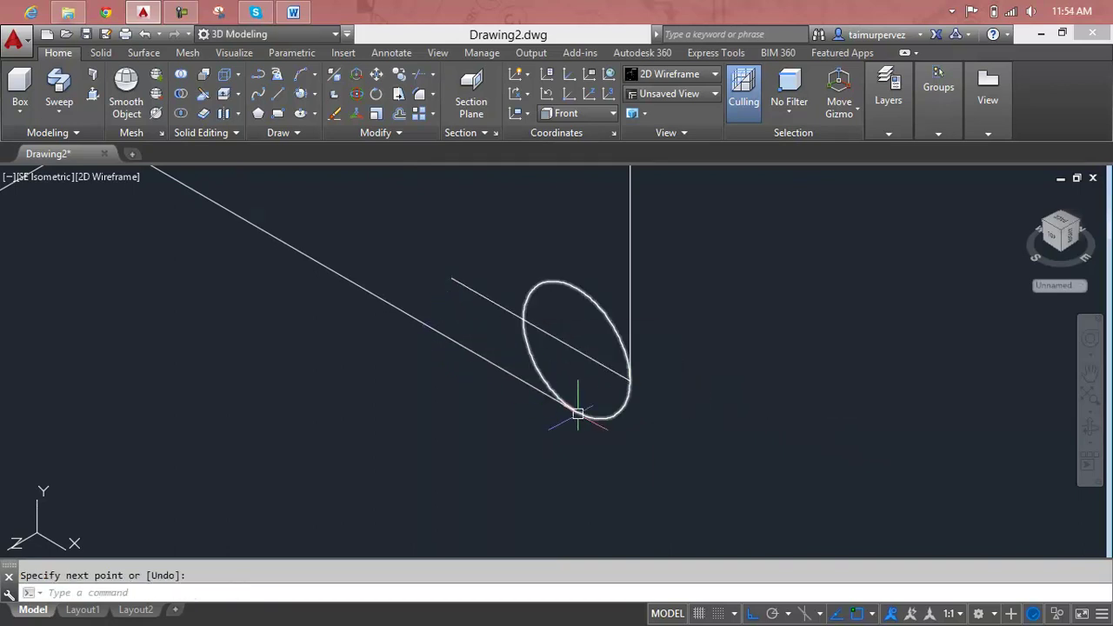
key("Return")
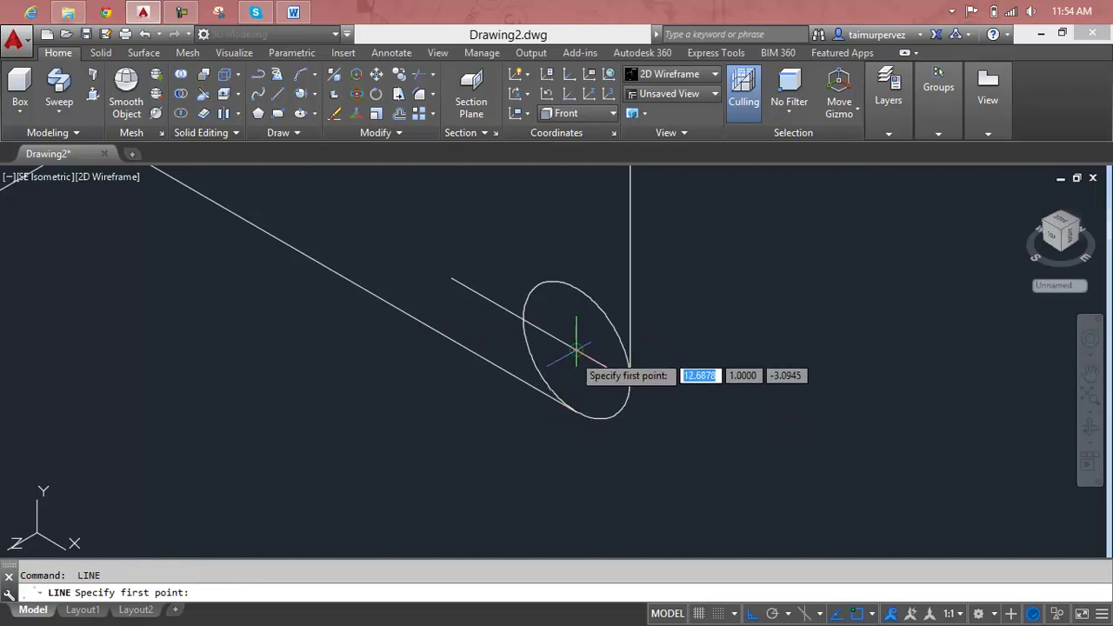
left_click(575, 412)
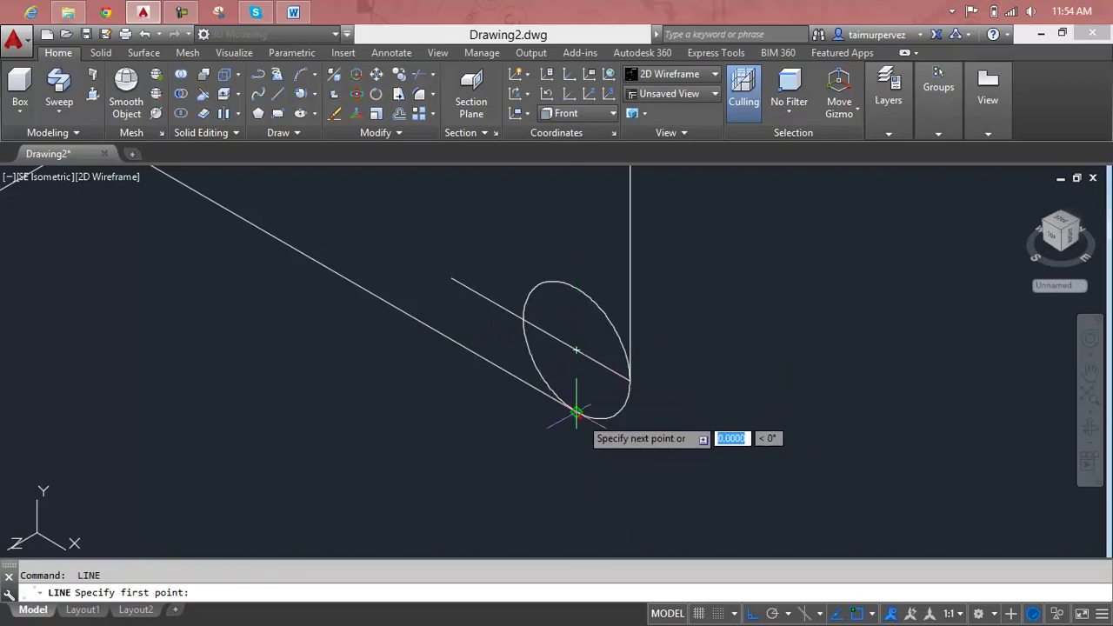
left_click(575, 223)
key("Escape")
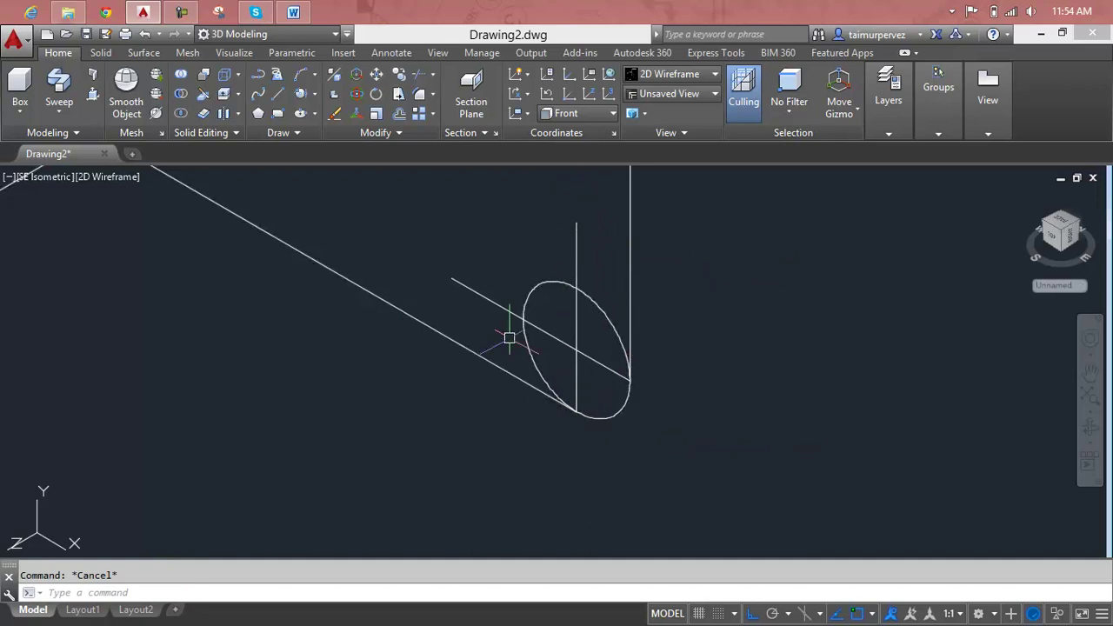
scroll(509, 338, "up", 2)
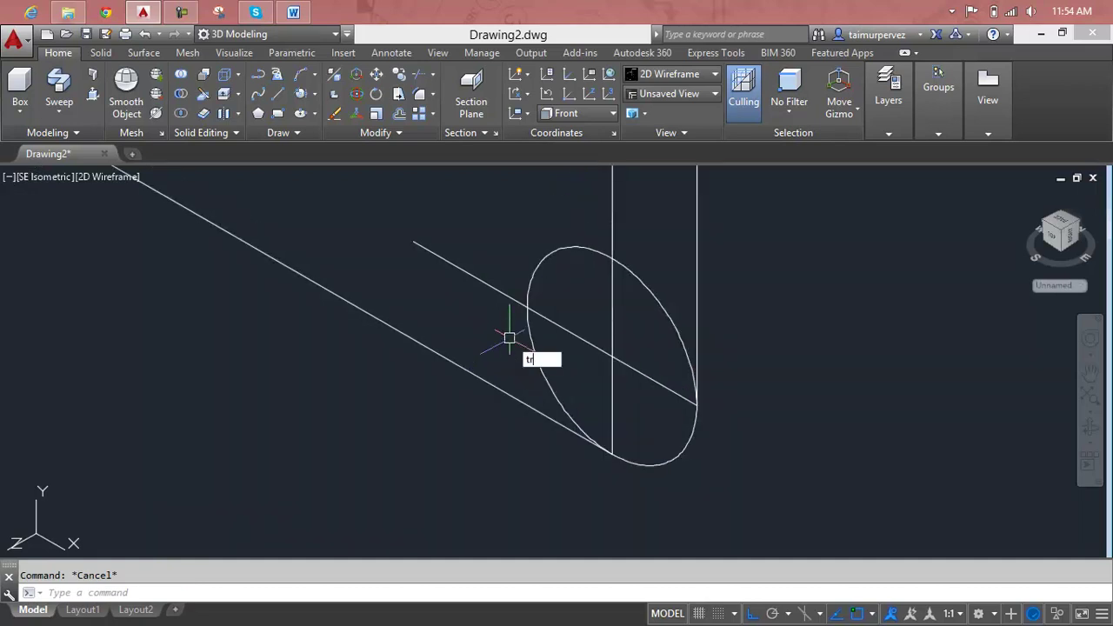
Trim the circle against the helper lines, keeping only the bottom arc bend.
key("Return")
left_click(646, 343)
left_click(582, 383)
key("Return")
left_click(666, 316)
left_click(553, 251)
left_click(537, 358)
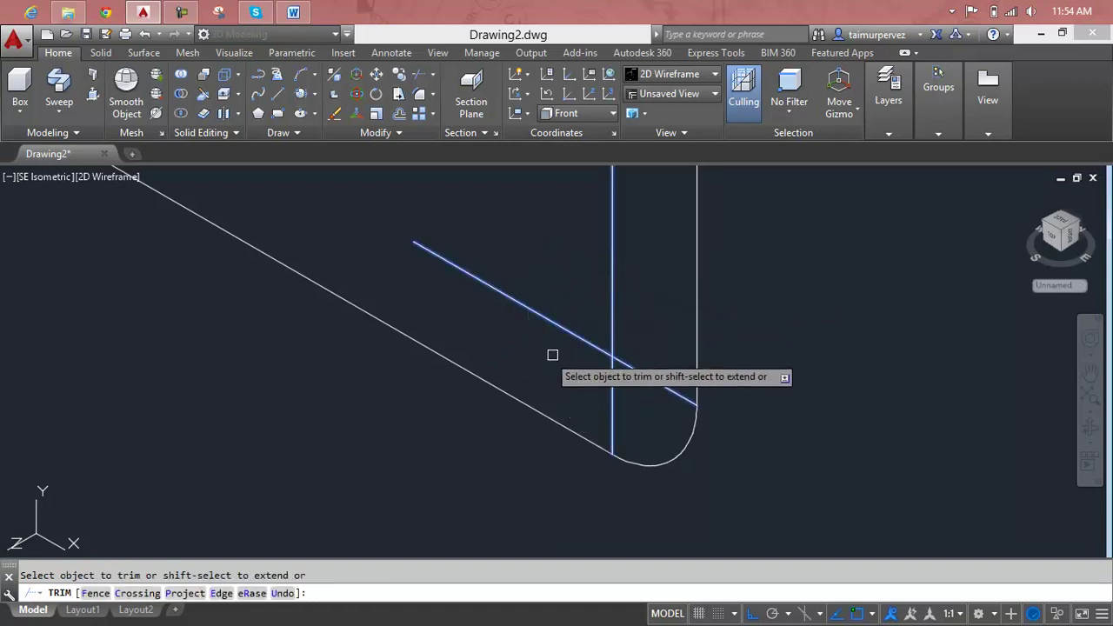
key("Escape")
Erase the two helper lines and reframe the whole path.
left_click(634, 320)
left_click(583, 384)
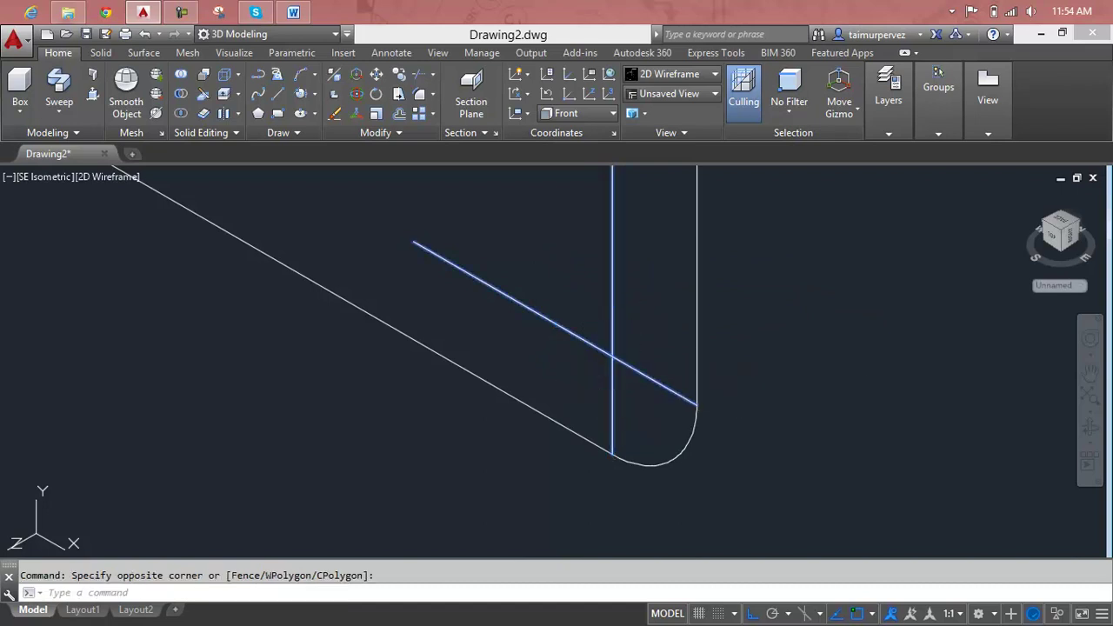
key("Delete")
scroll(672, 438, "down", 2)
scroll(687, 422, "down", 2)
middle_click_drag(687, 422, 671, 386)
scroll(631, 379, "up", 4)
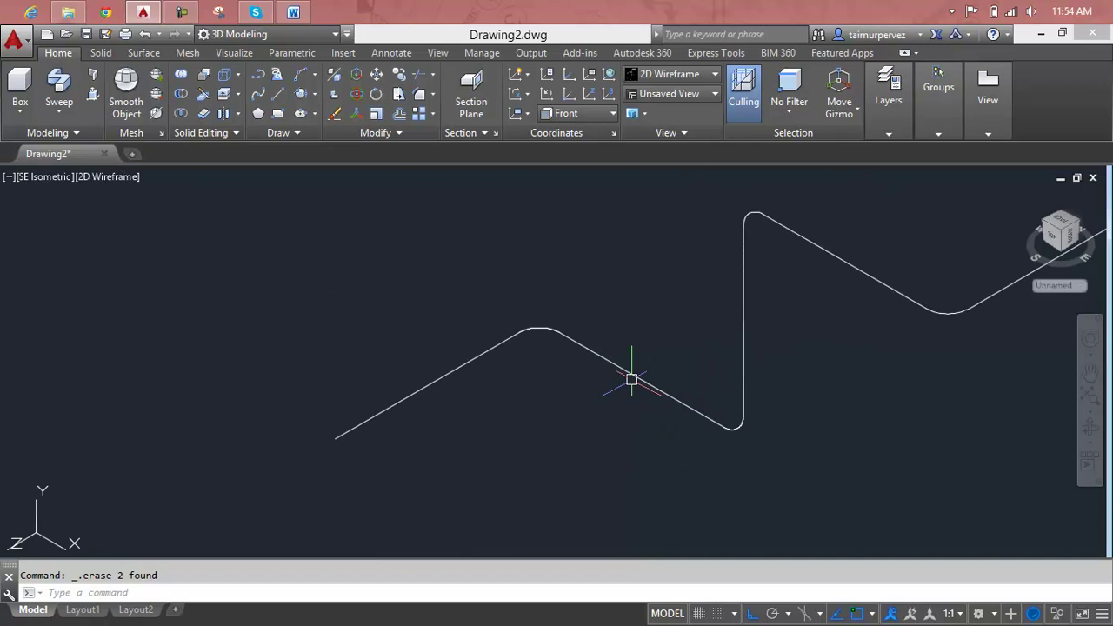
Draw a new radius-1 circle below the path.
scroll(604, 375, "up", 2)
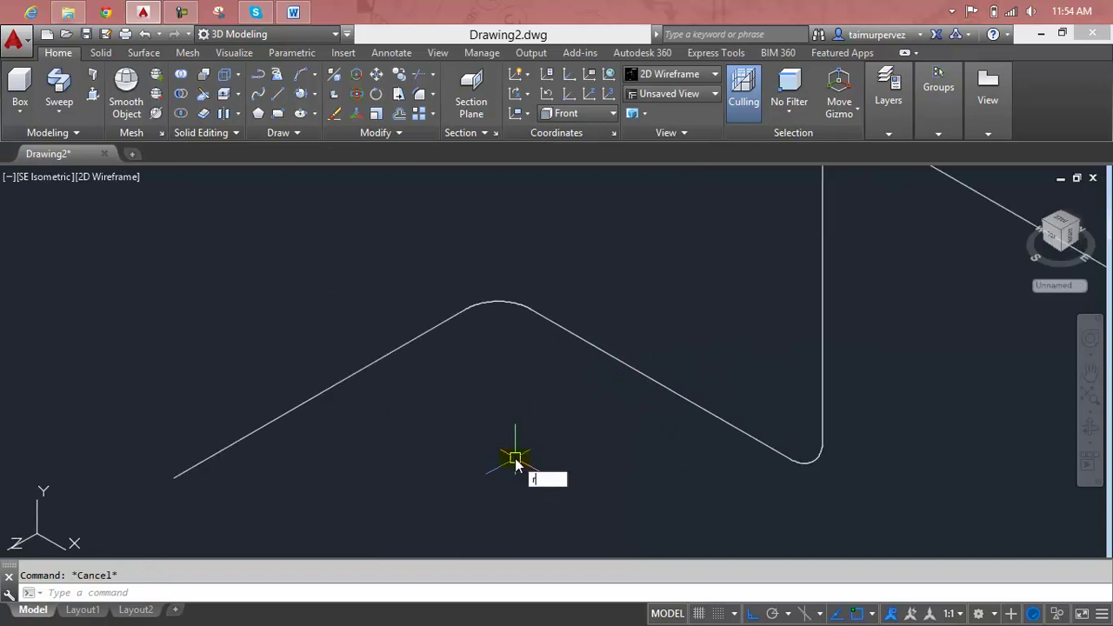
key("Escape")
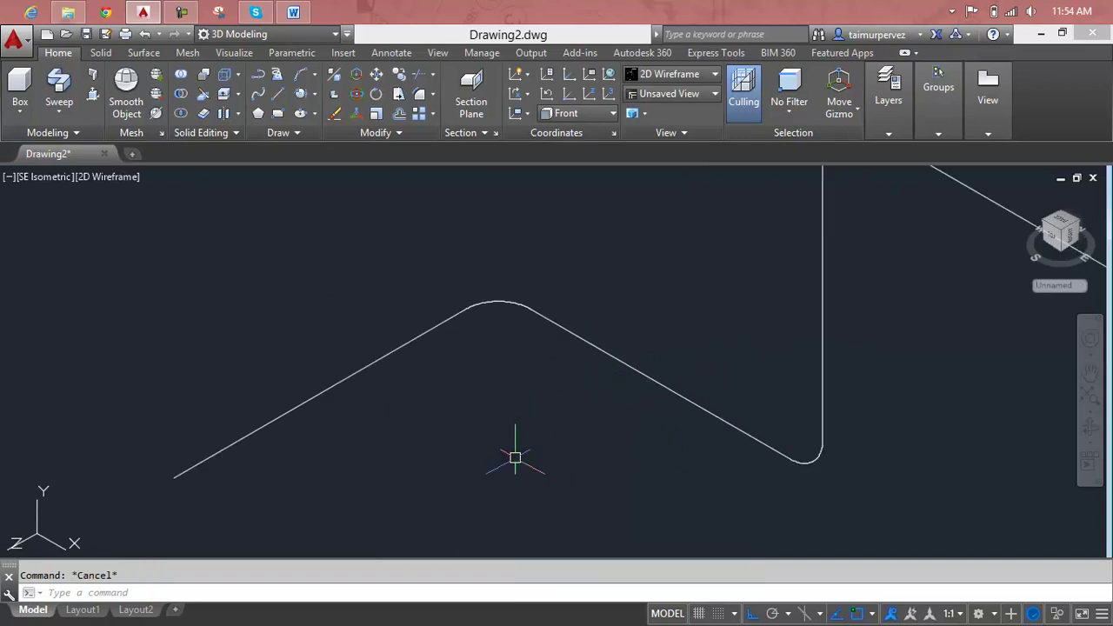
type("c")
key("Return")
left_click(511, 470)
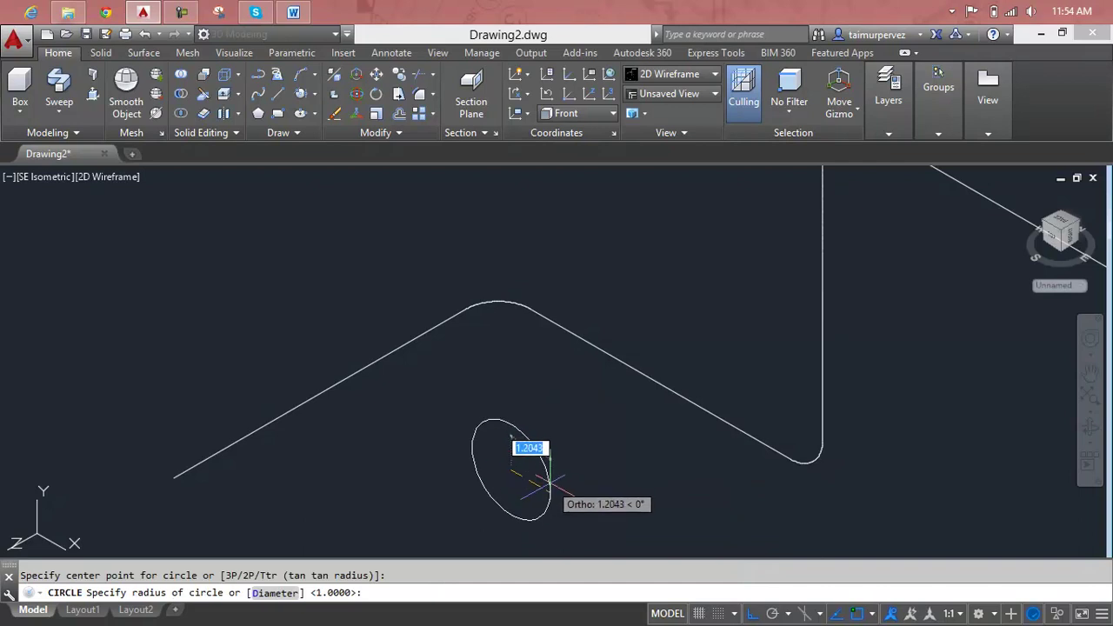
type("1")
key("Return")
key("Escape")
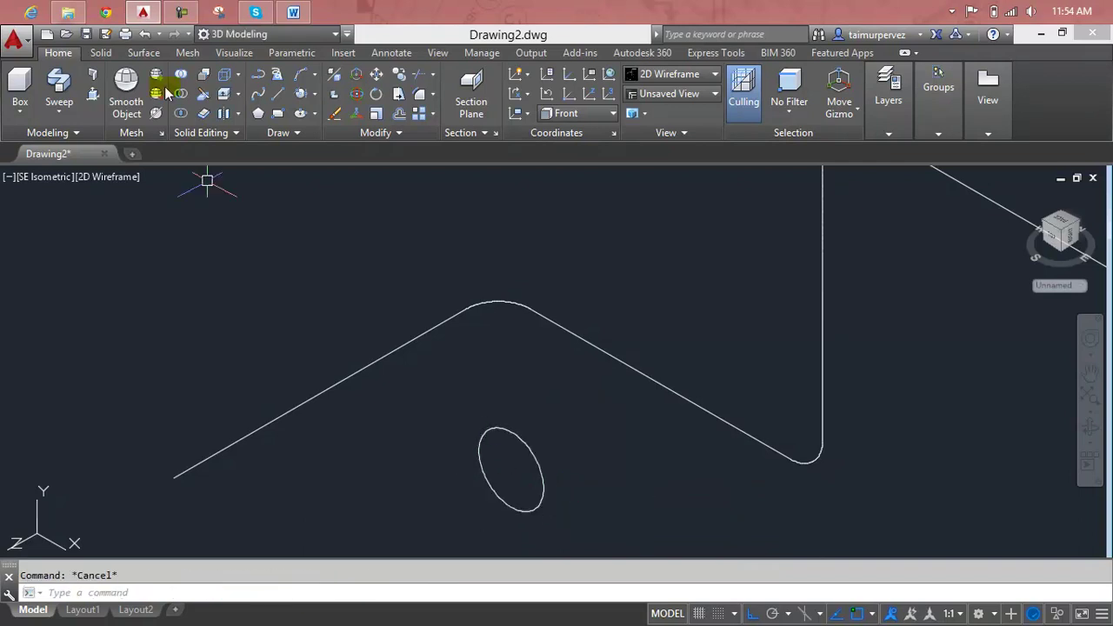
Sweep the circle along the bent zigzag path.
left_click(59, 83)
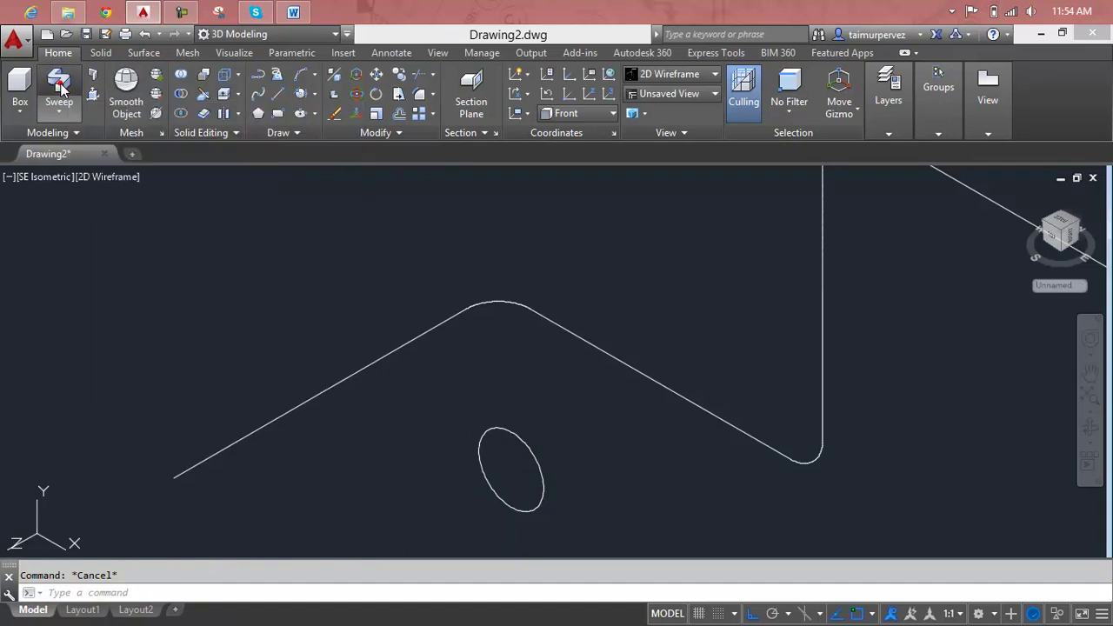
left_click(506, 429)
key("Return")
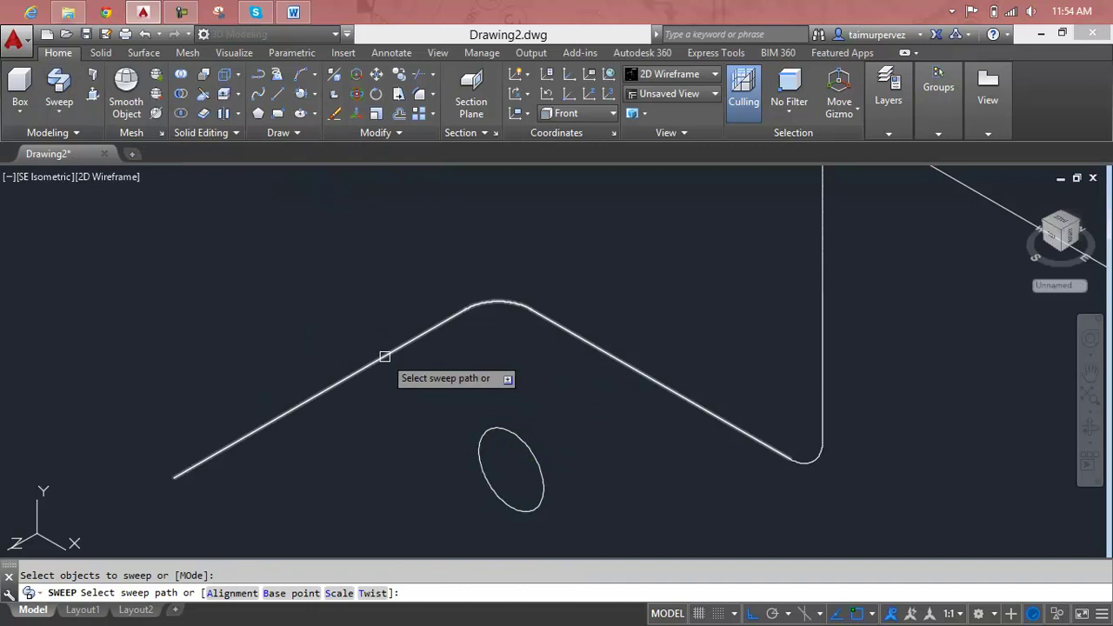
left_click(384, 356)
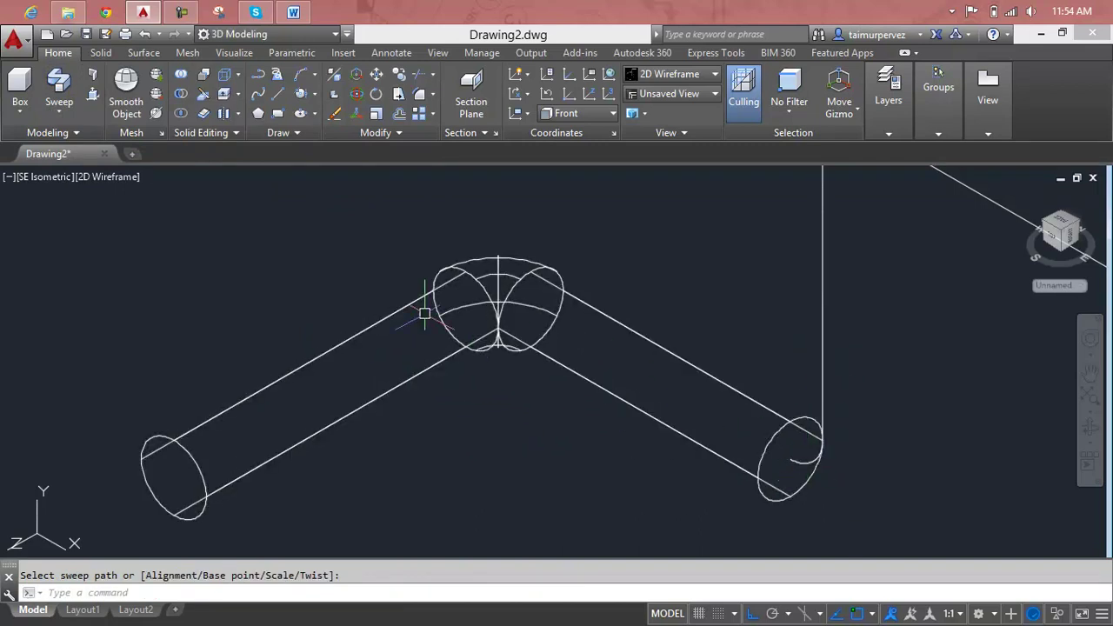
Cancel the pending sweep and draw a radius-1 circle to the right of the tube end.
left_click(75, 81)
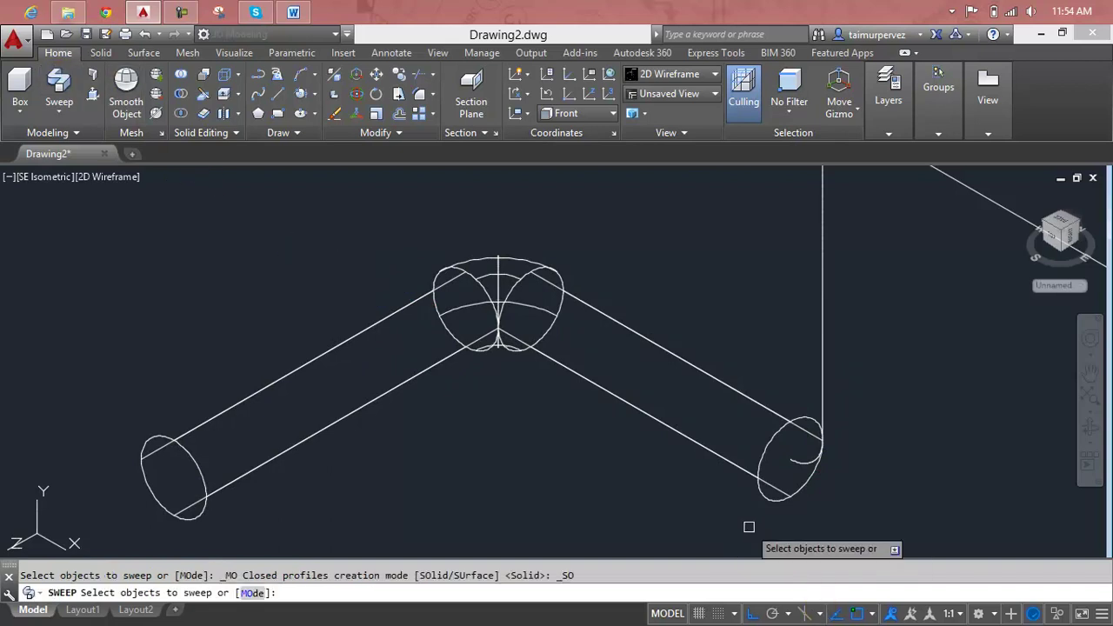
scroll(749, 527, "down", 2)
key("Escape")
middle_click_drag(748, 527, 574, 423)
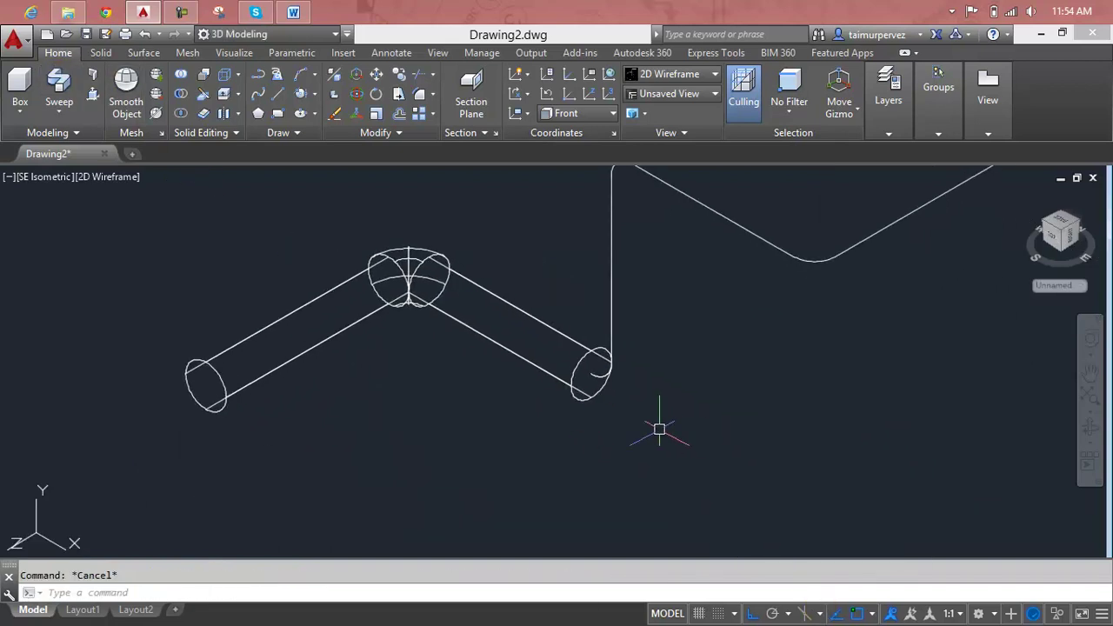
type("c")
key("Return")
left_click(700, 398)
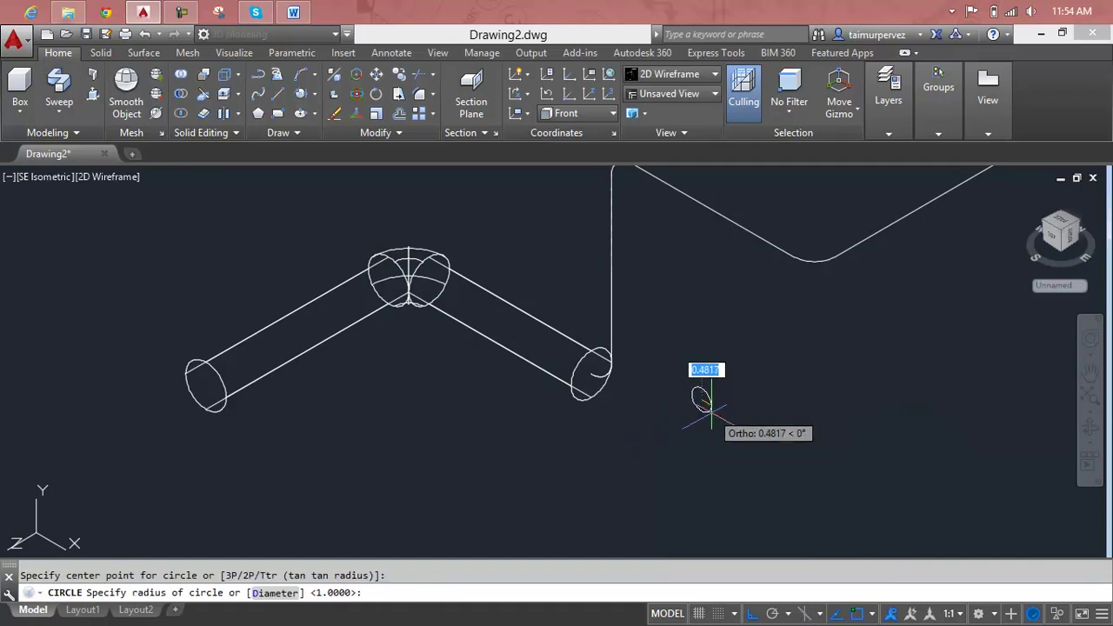
type("1")
key("Return")
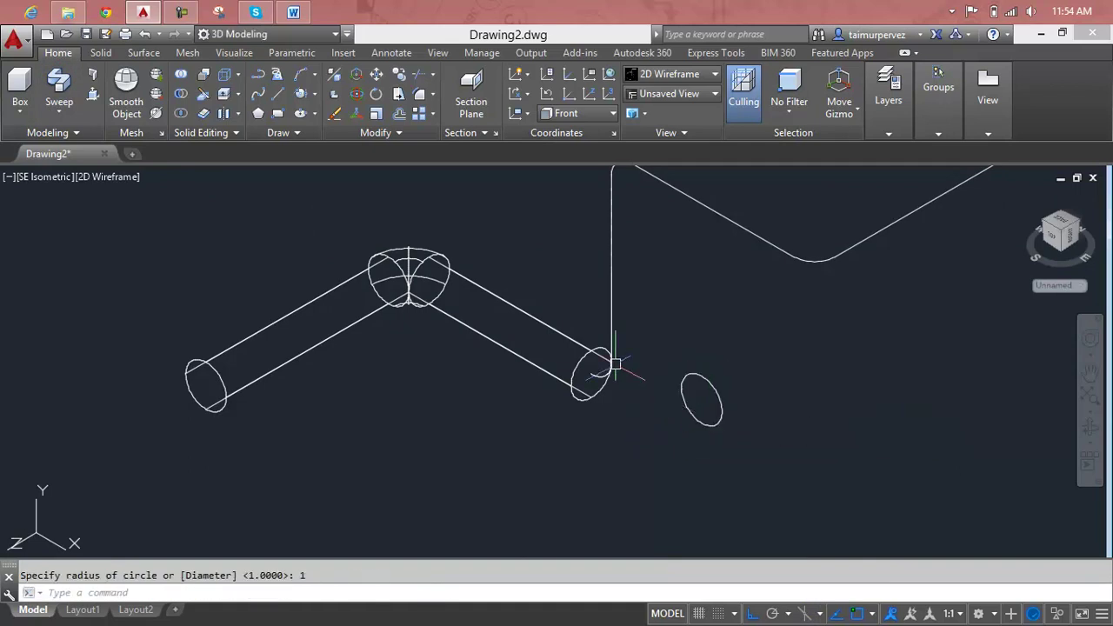
key("Escape")
Sweep the new circle along the short bend at the tube end to form an elbow.
left_click(59, 83)
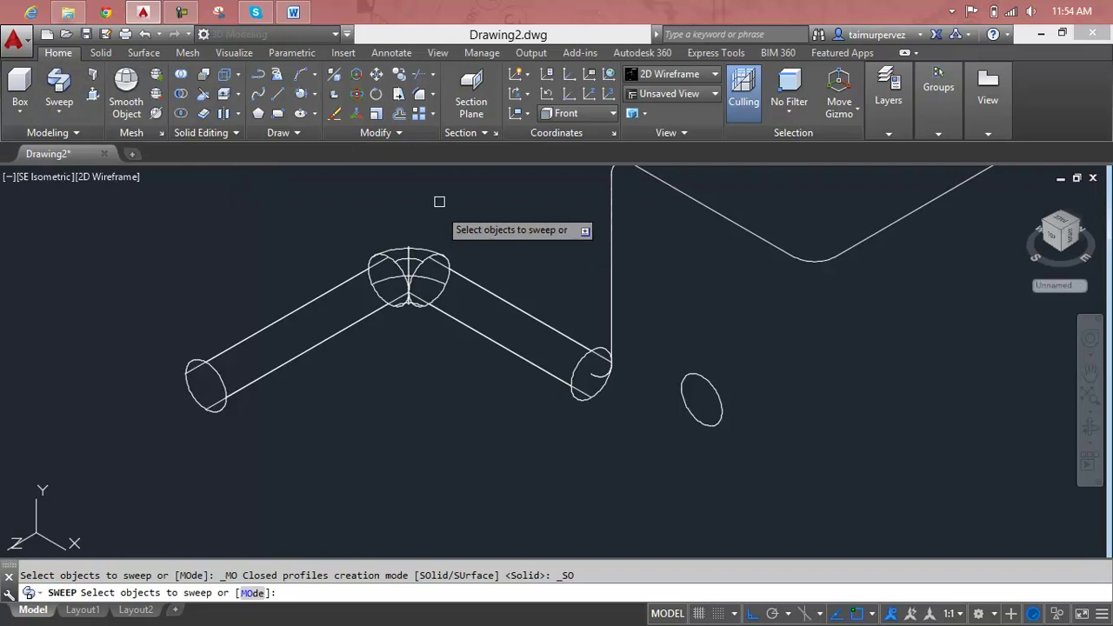
left_click(680, 400)
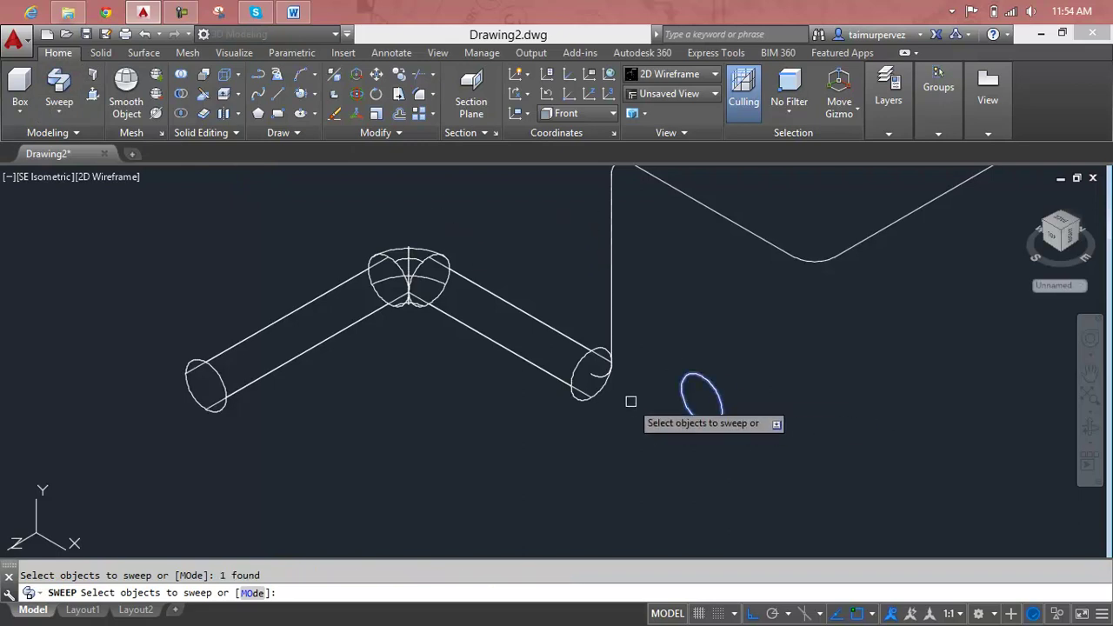
key("Return")
left_click(600, 377)
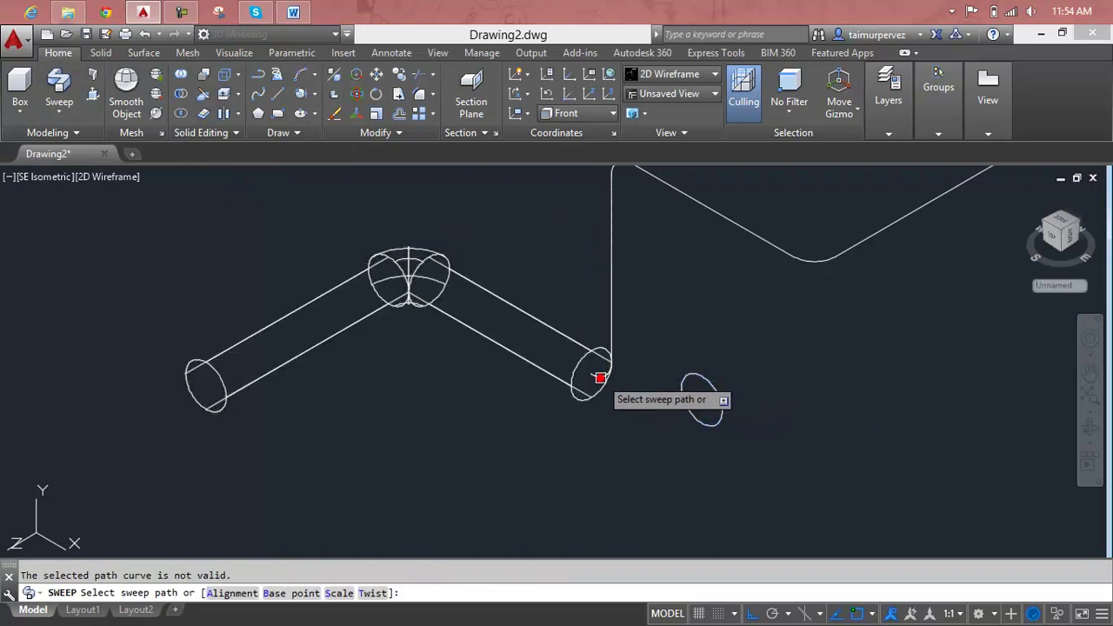
left_click(602, 374)
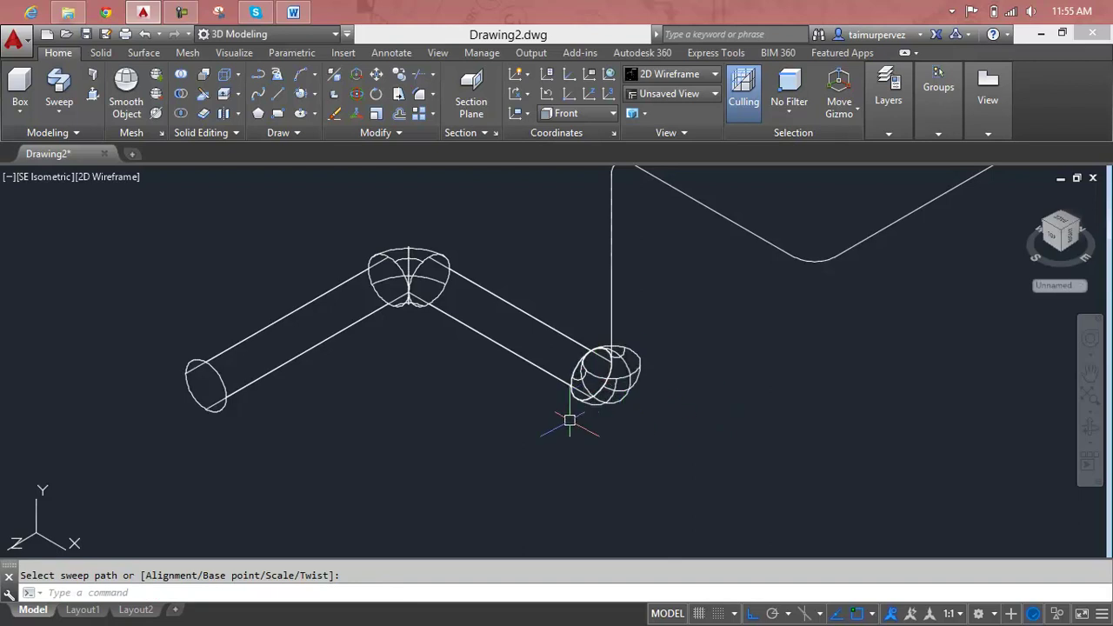
scroll(583, 421, "up", 5)
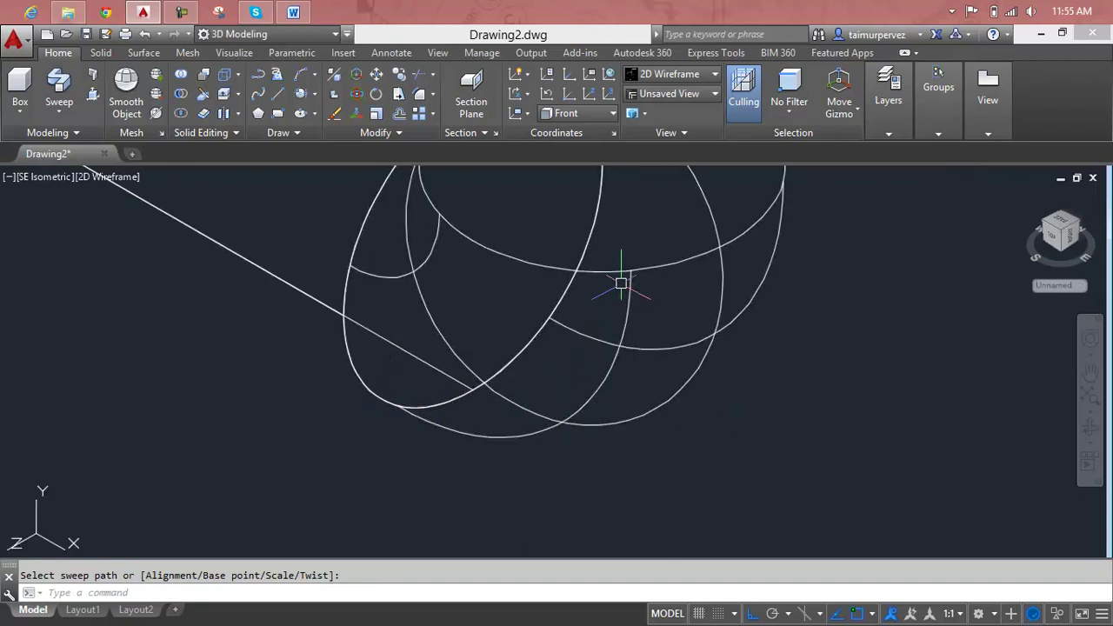
scroll(621, 283, "down", 3)
scroll(592, 382, "down", 2)
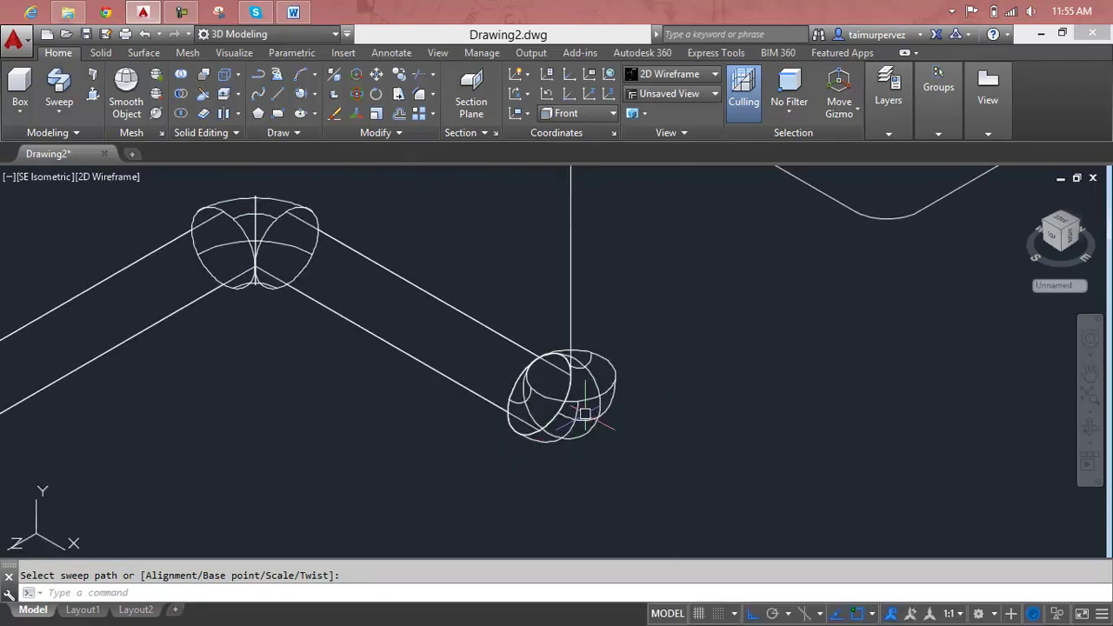
Select the new elbow solid and the bent tube to check them.
left_click(585, 404)
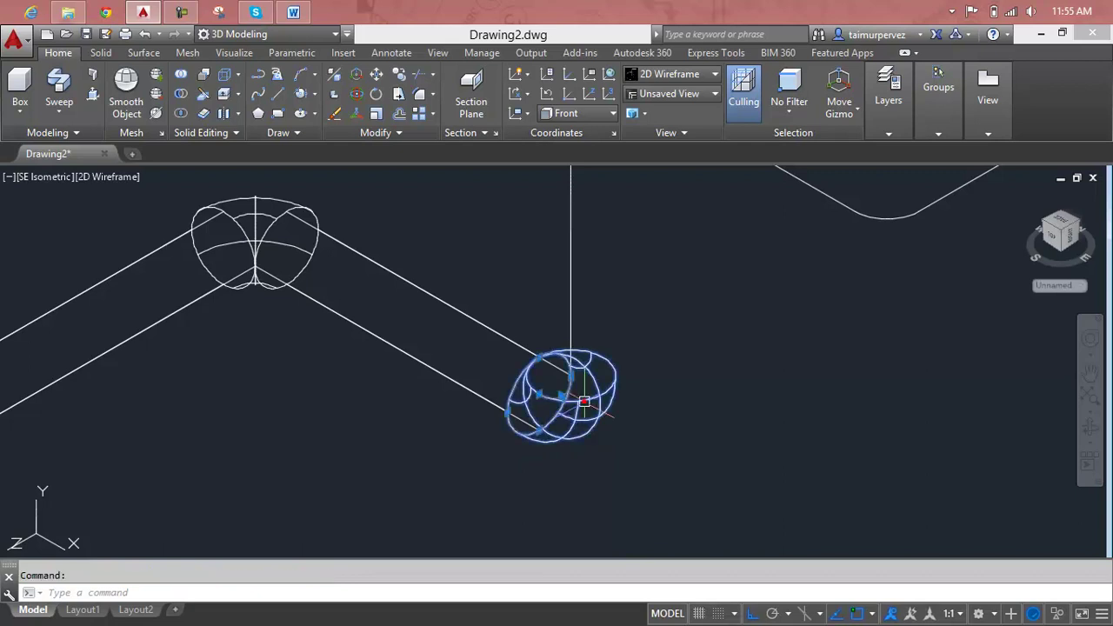
key("Escape")
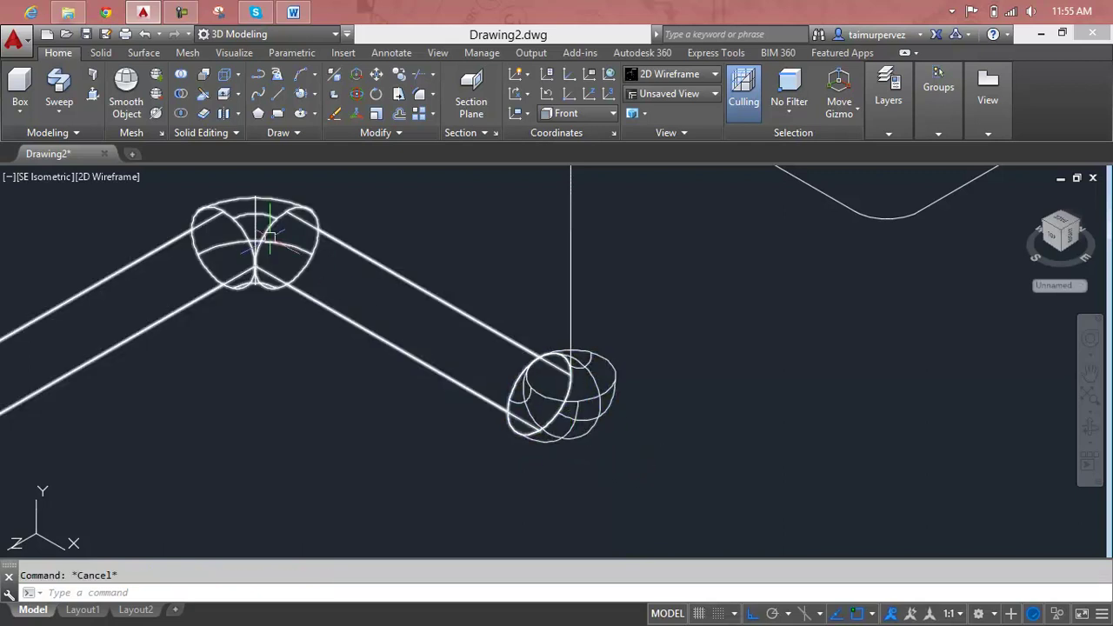
left_click(276, 266)
key("Escape")
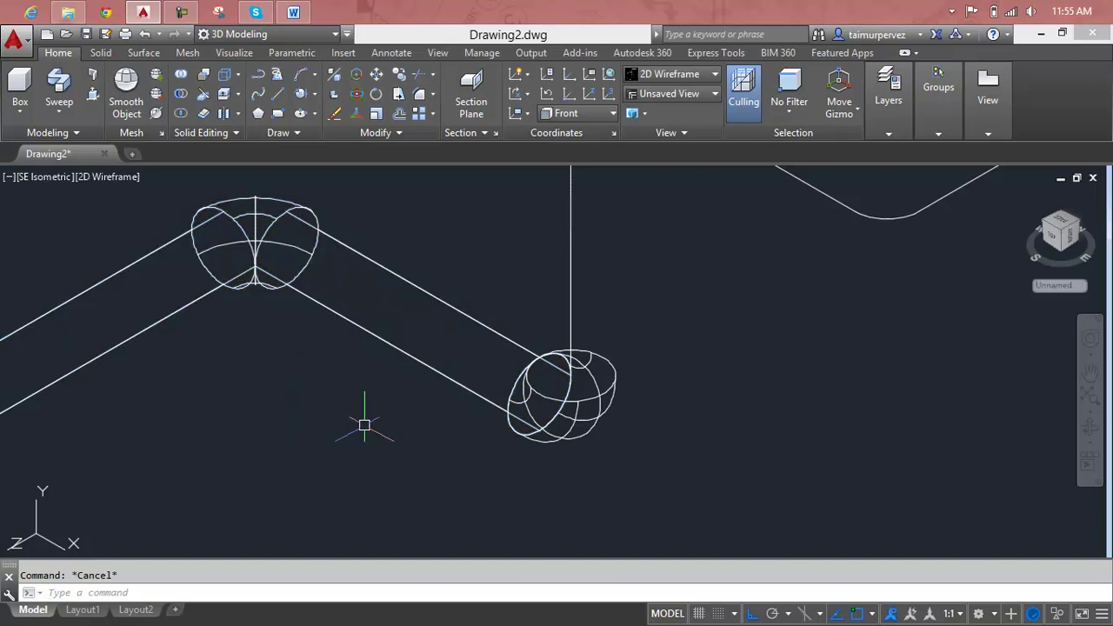
left_click(564, 434)
Draw a radius-1 circle to the right of the tube.
key("Escape")
scroll(631, 381, "down", 2)
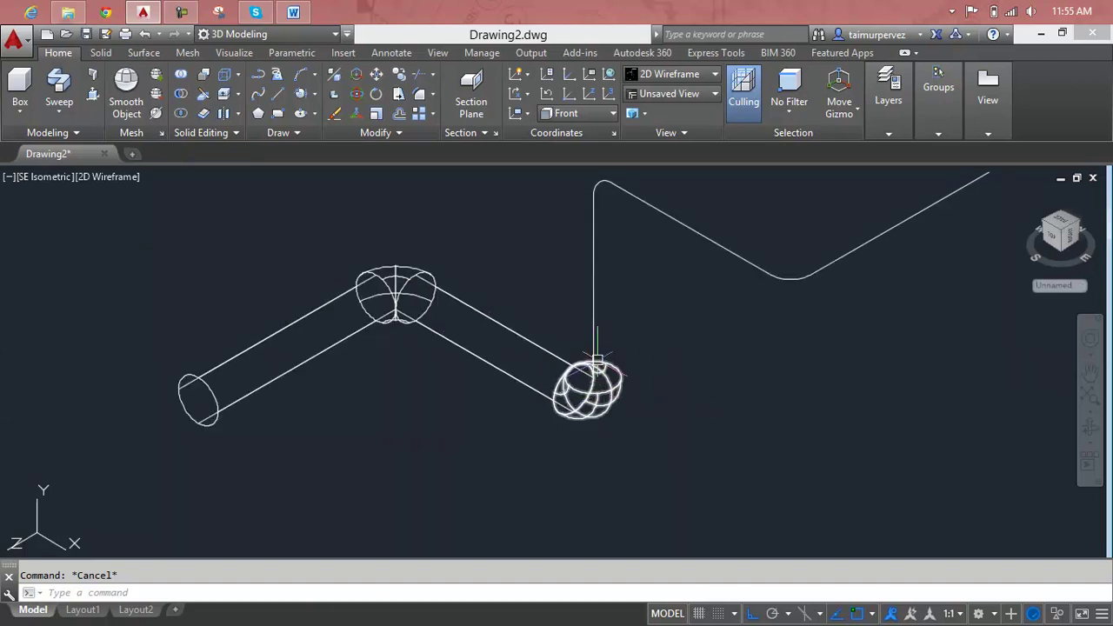
type("c")
key("Return")
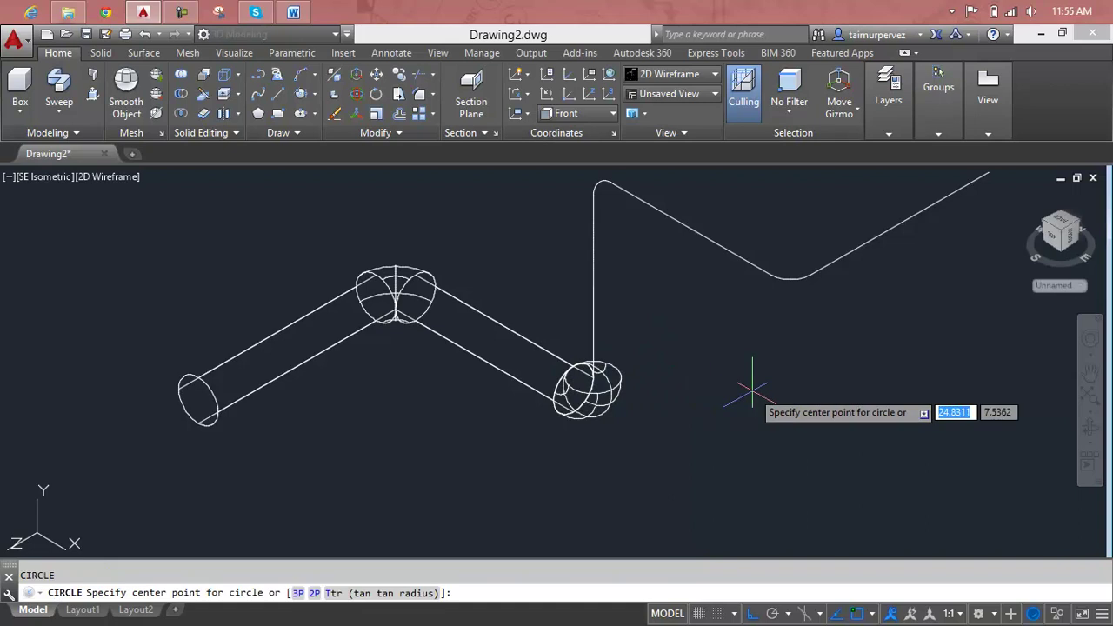
left_click(752, 392)
type("1")
key("Return")
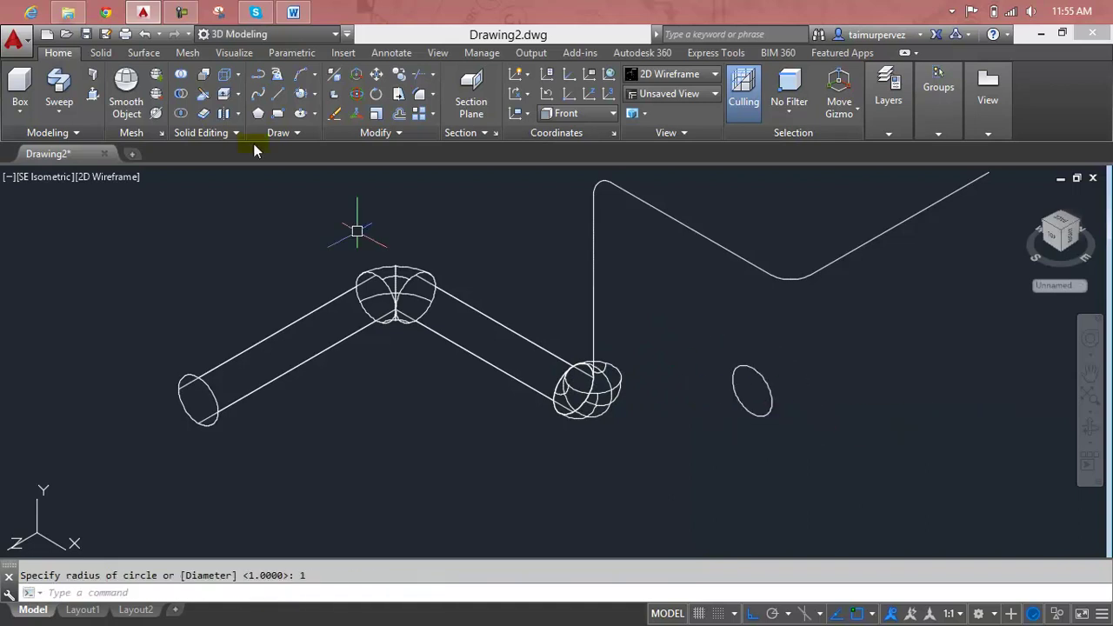
Sweep the circle up the vertical line to form the upright pipe section.
left_click(72, 75)
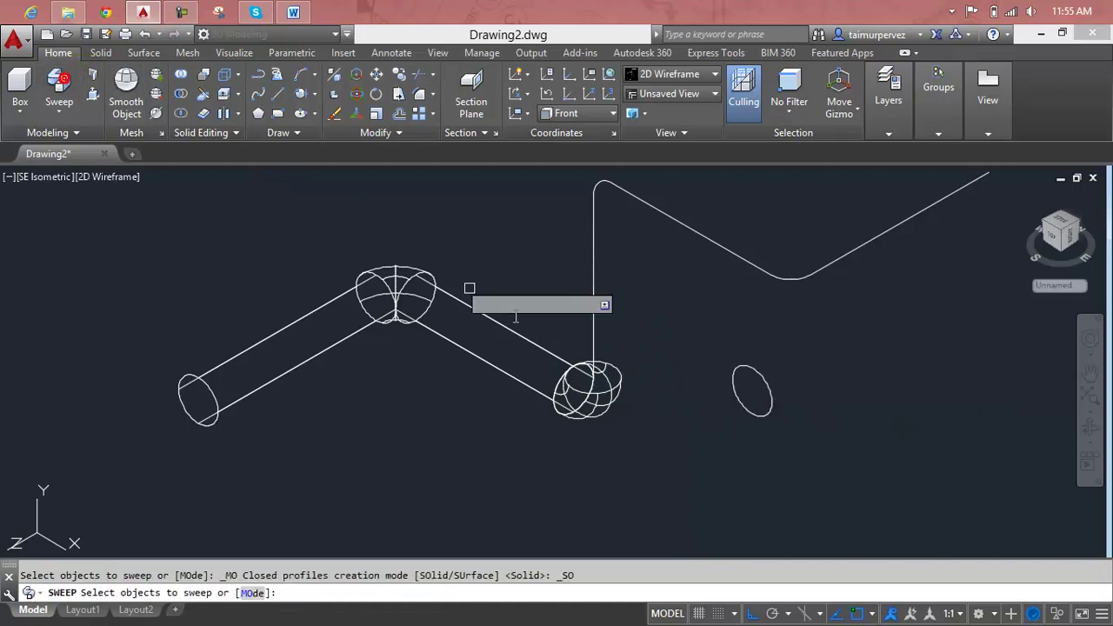
left_click(767, 386)
key("Return")
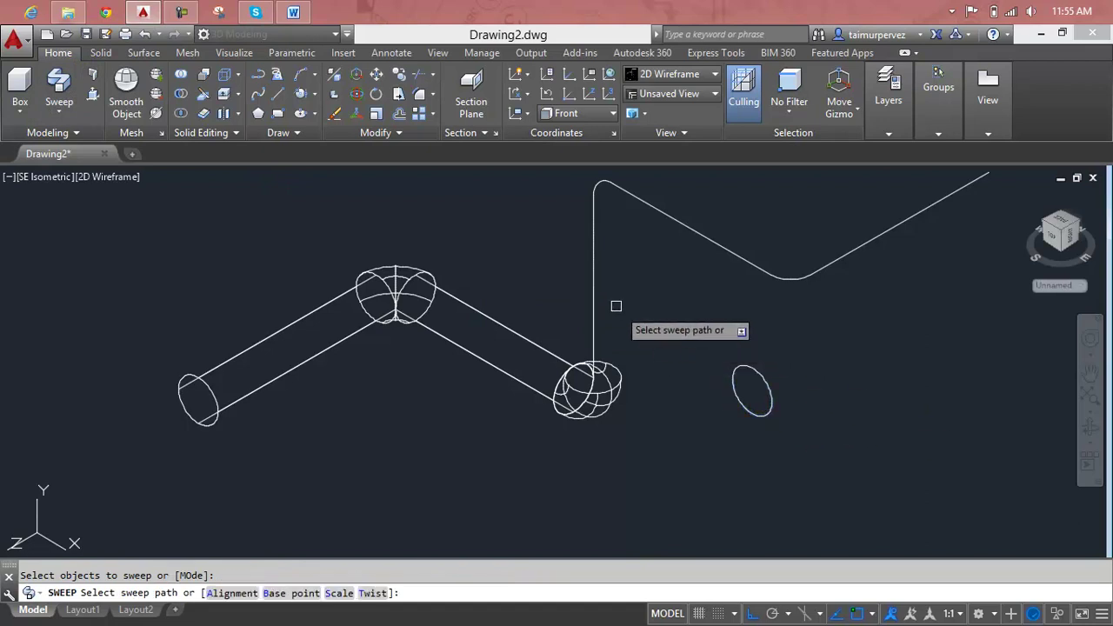
left_click(595, 292)
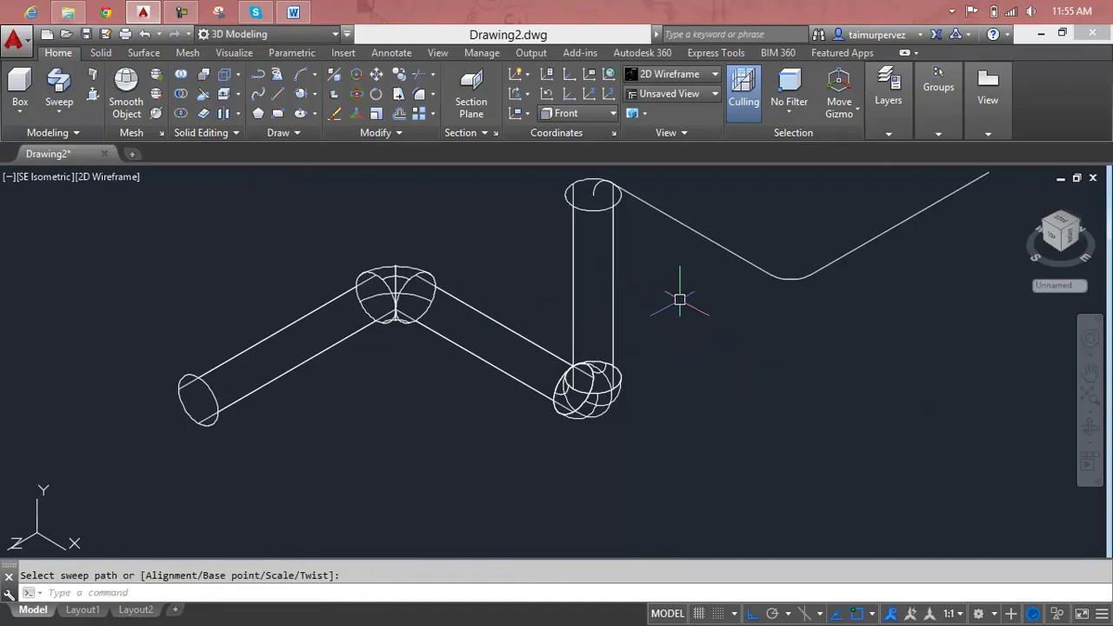
Draw a radius-1 circle to the right of the vertical pipe.
middle_click_drag(679, 299, 564, 442)
scroll(474, 326, "up", 4)
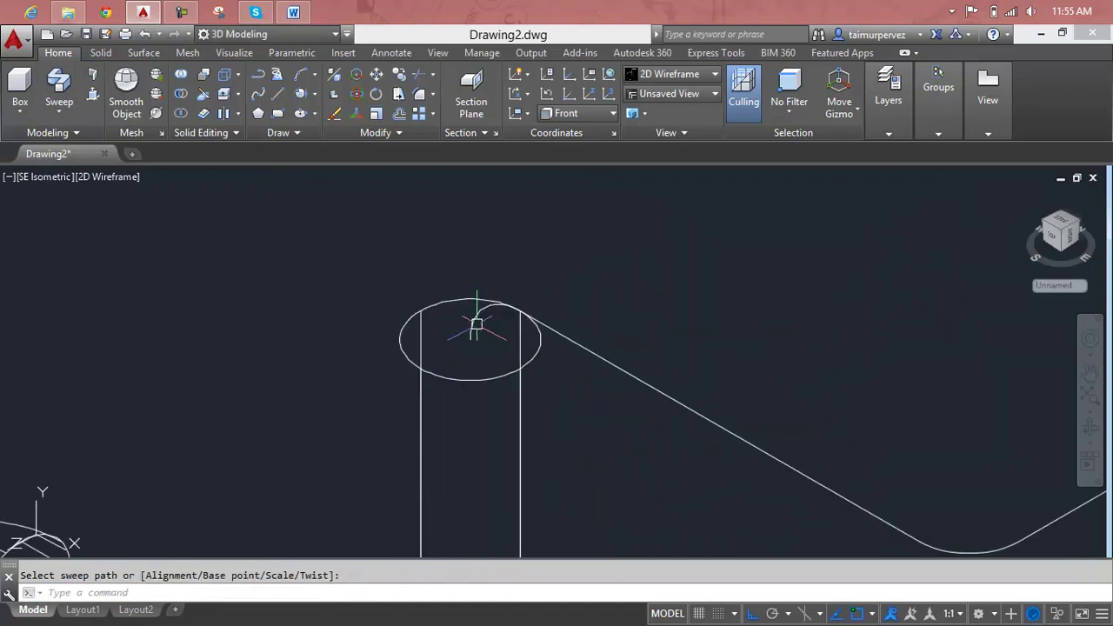
key("Escape")
scroll(574, 452, "down", 3)
middle_click_drag(588, 477, 473, 270)
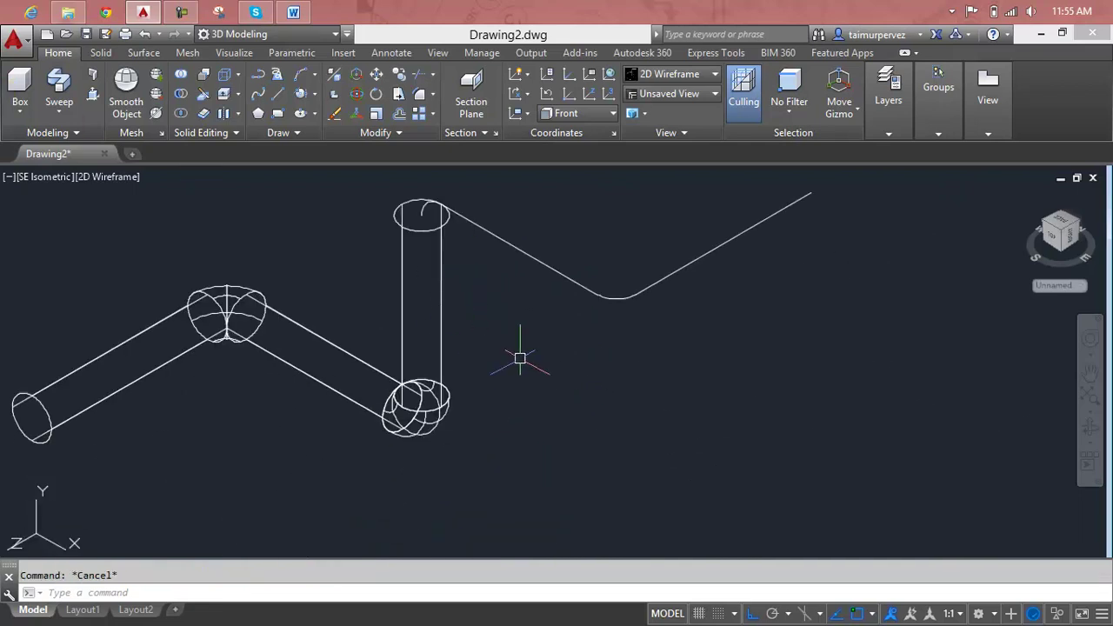
type("c")
key("Return")
left_click(573, 380)
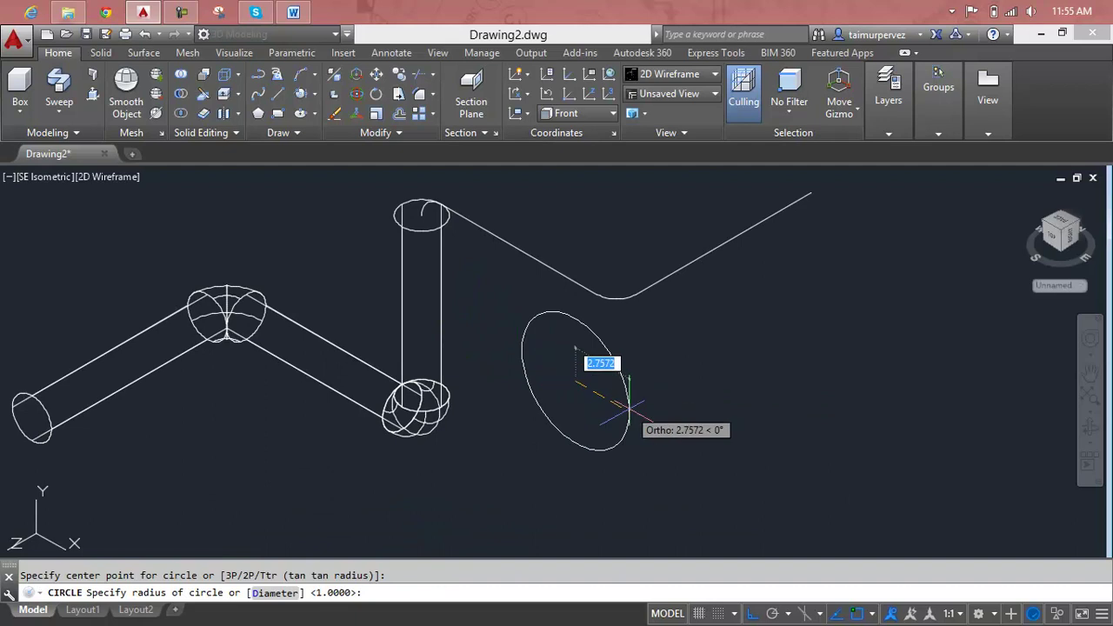
type("1")
key("Return")
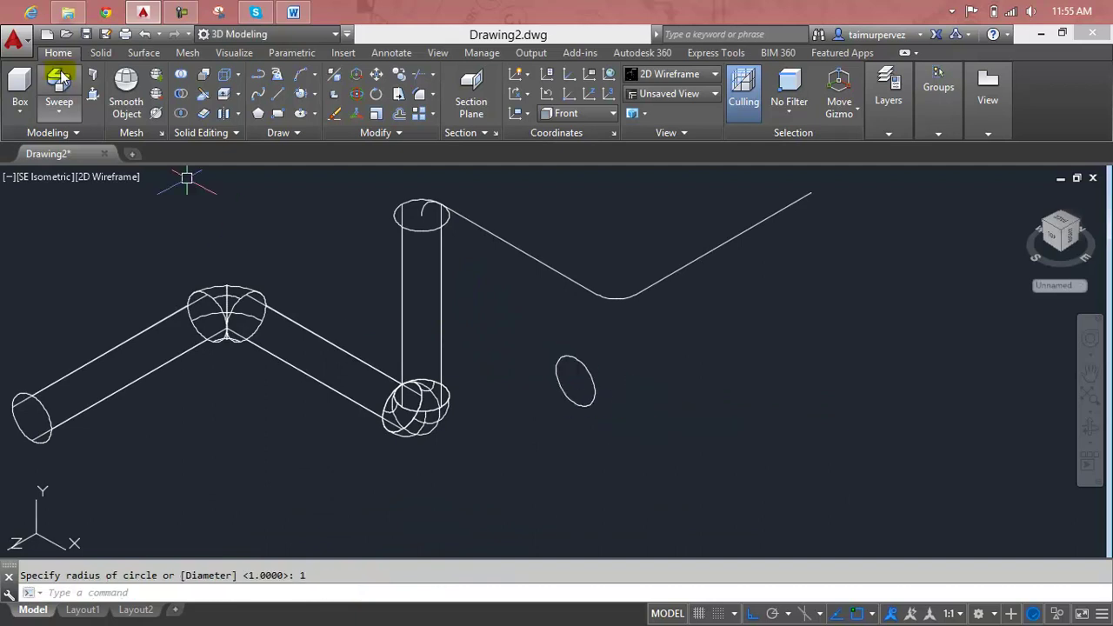
Sweep the circle along the bend atop the vertical pipe, then place another circle's centre.
left_click(59, 80)
left_click(578, 358)
key("Return")
left_click(422, 210)
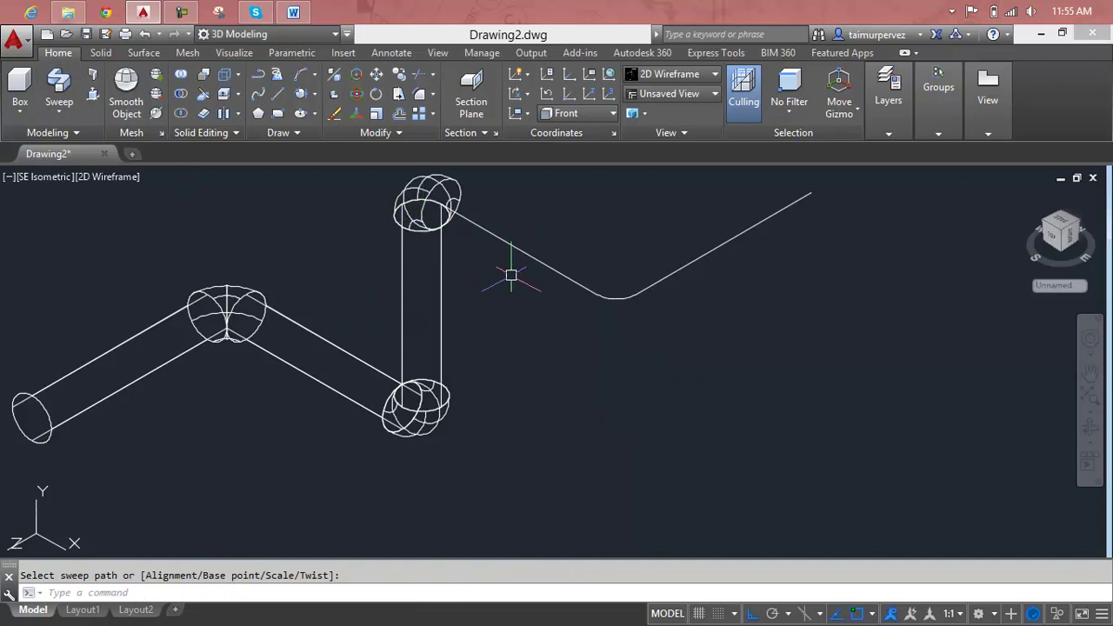
middle_click_drag(511, 275, 517, 348)
key("Escape")
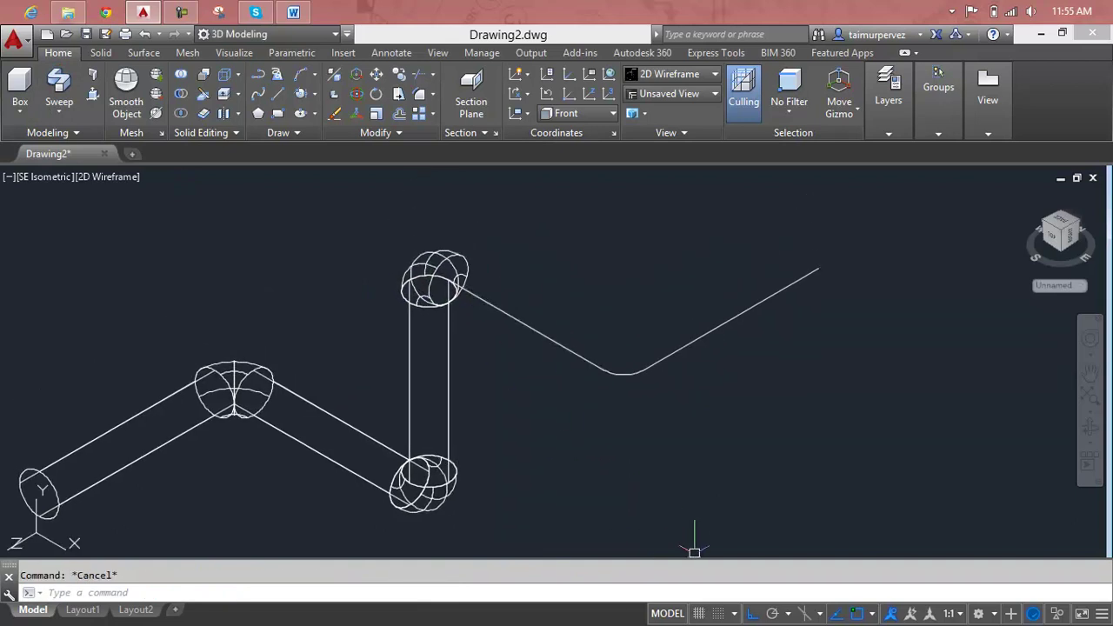
type("C")
key("Return")
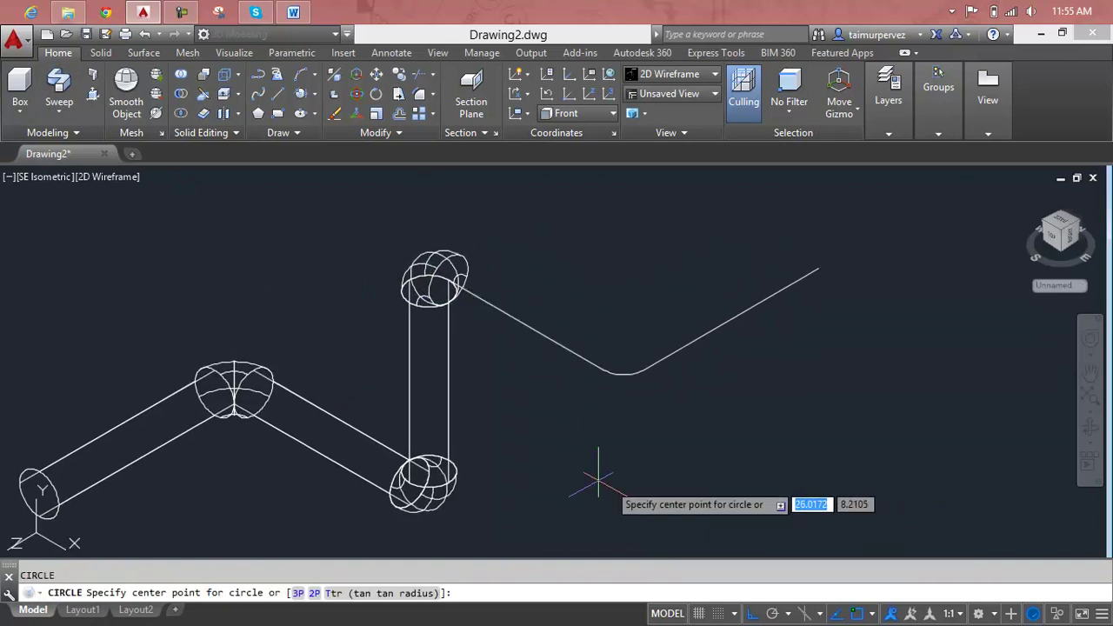
left_click(669, 453)
Finish the radius-1 circle and sweep it along the slanted straight line into a tube.
type("1")
key("Return")
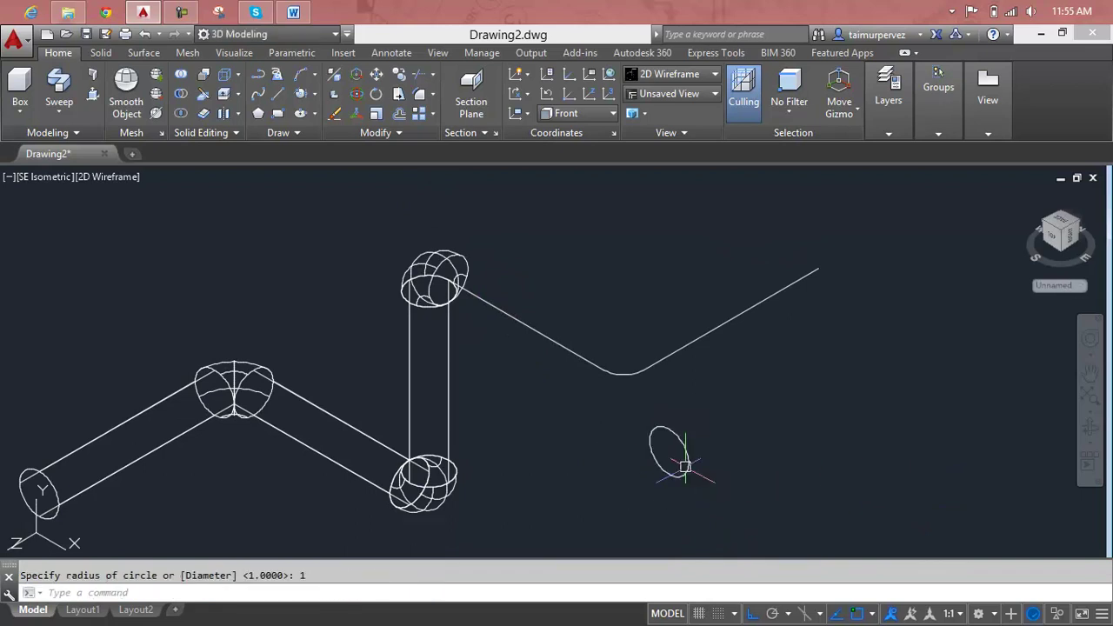
left_click(55, 81)
left_click(678, 433)
key("Return")
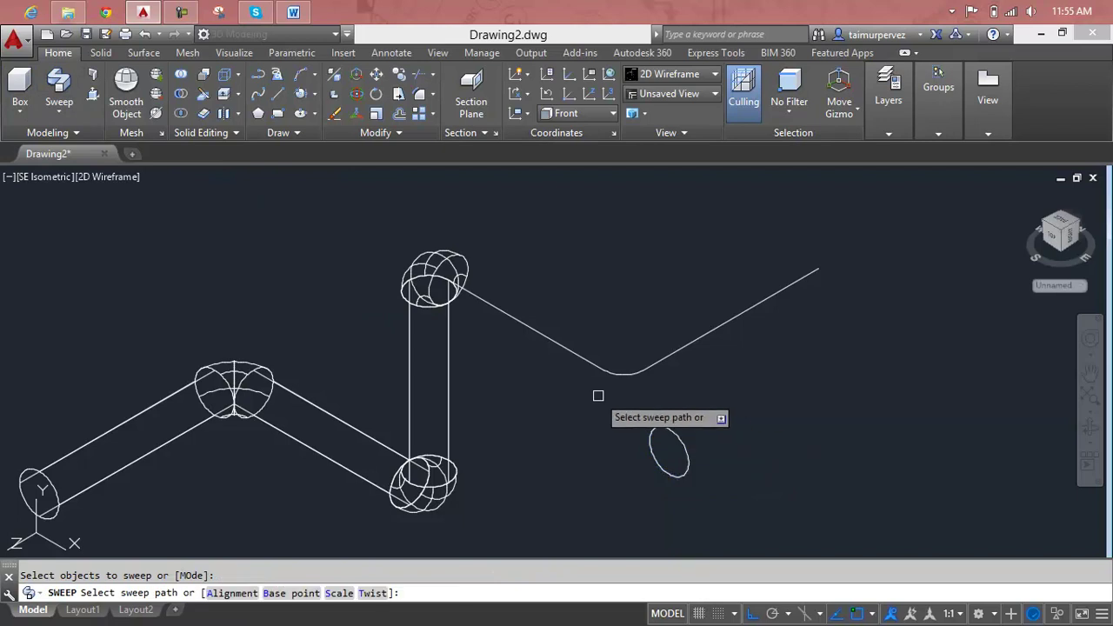
left_click(588, 355)
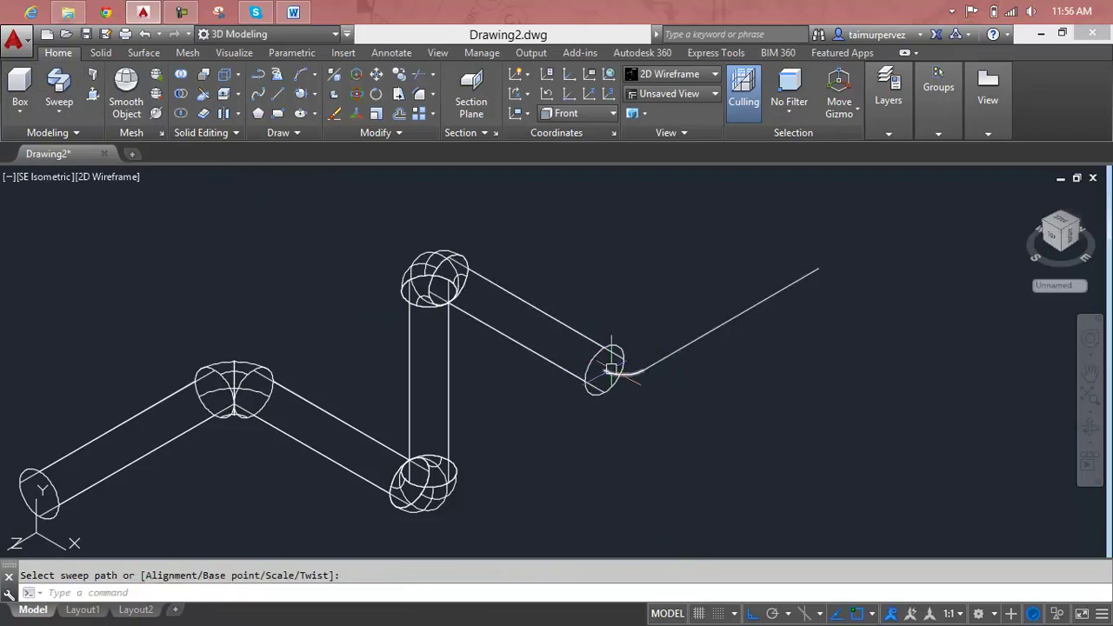
scroll(612, 372, "up", 2)
key("Escape")
scroll(609, 382, "up", 2)
scroll(615, 398, "down", 4)
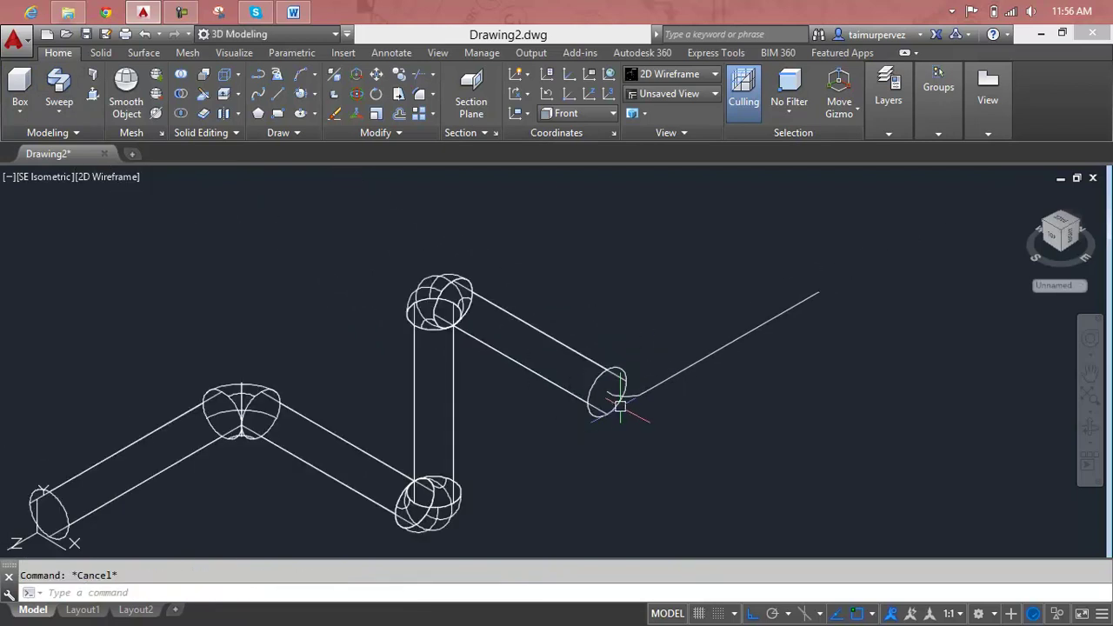
type("c")
Draw another radius-1 circle beside the pipe and check the upper elbow solid.
key("Return")
left_click(737, 445)
type("1")
key("Return")
key("Escape")
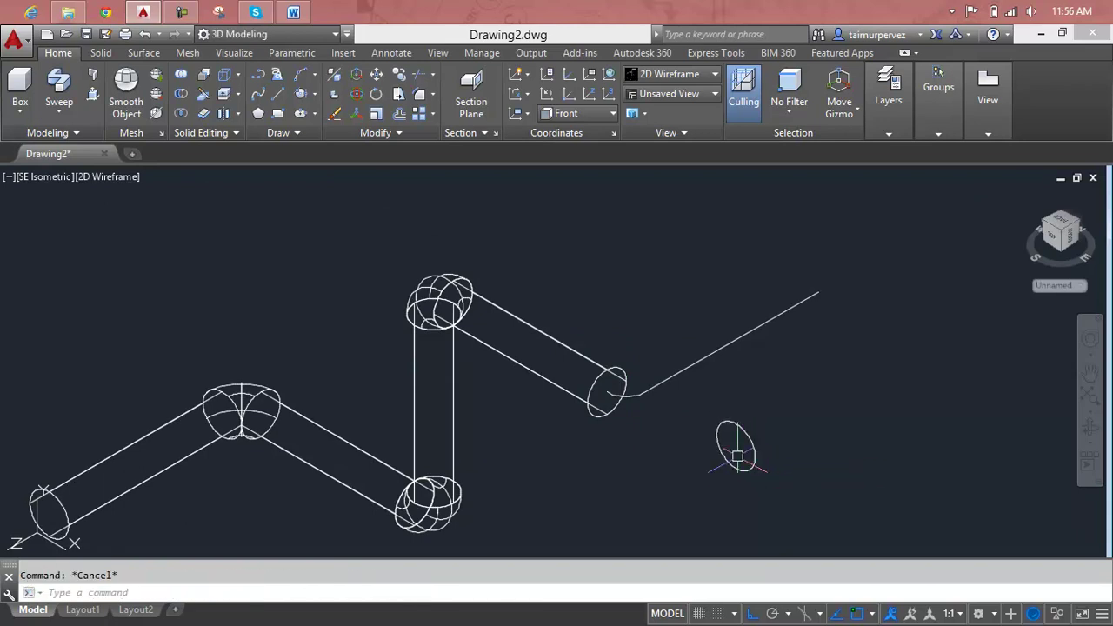
left_click(428, 307)
key("Escape")
Sweep the circle along the last arc to form the final elbow.
left_click(57, 87)
left_click(731, 433)
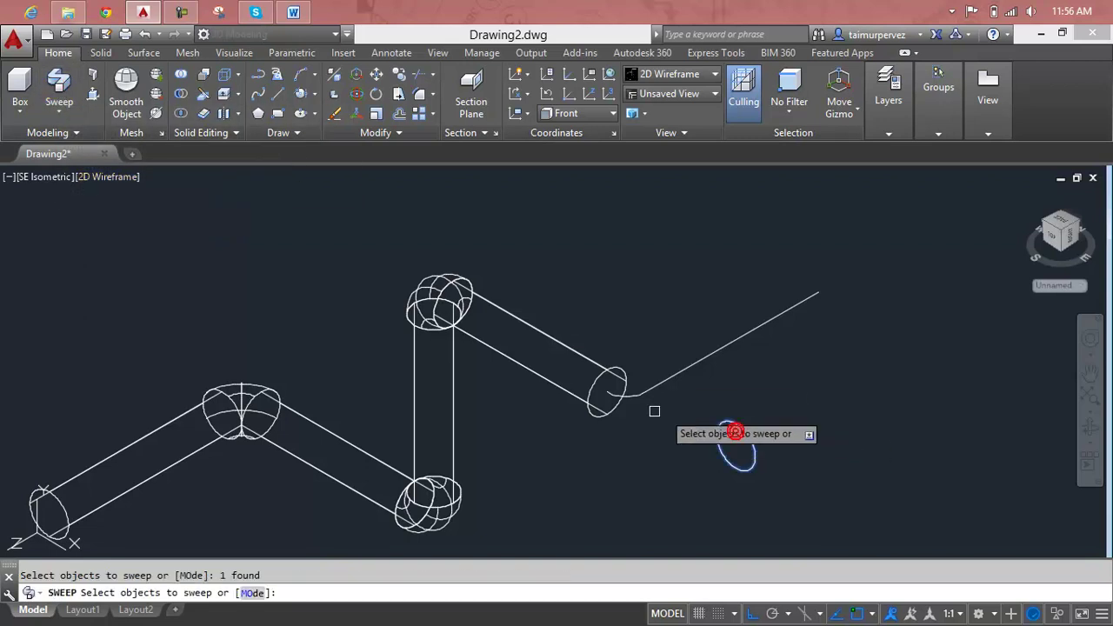
key("Return")
left_click(610, 394)
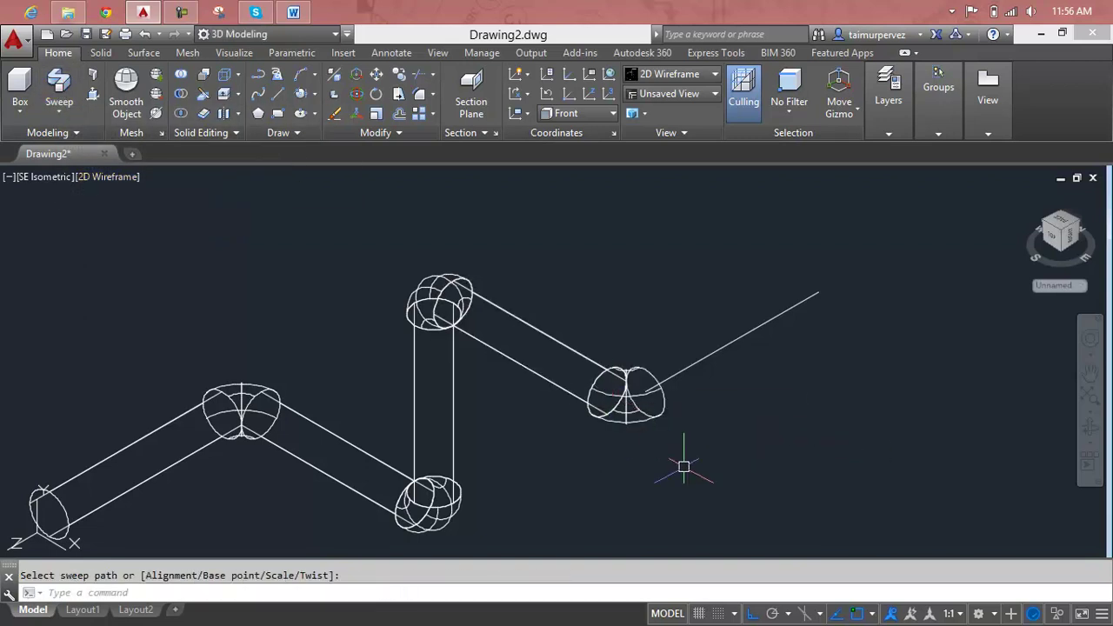
key("Escape")
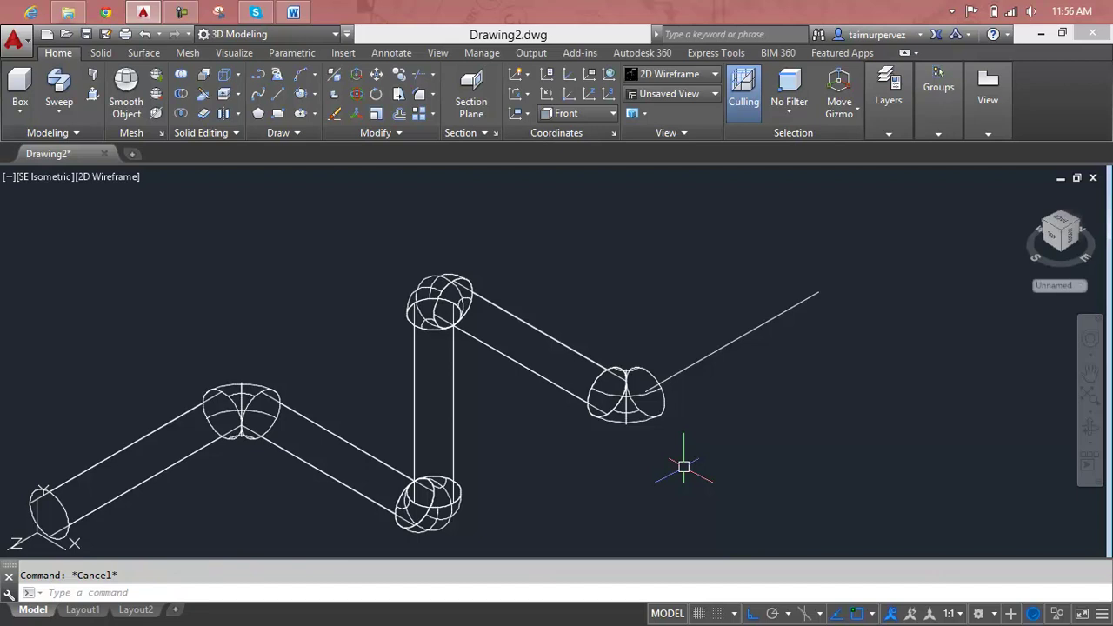
Draw a radius-1 circle and sweep it along the last straight line.
type("c")
key("Return")
left_click(745, 442)
type("1")
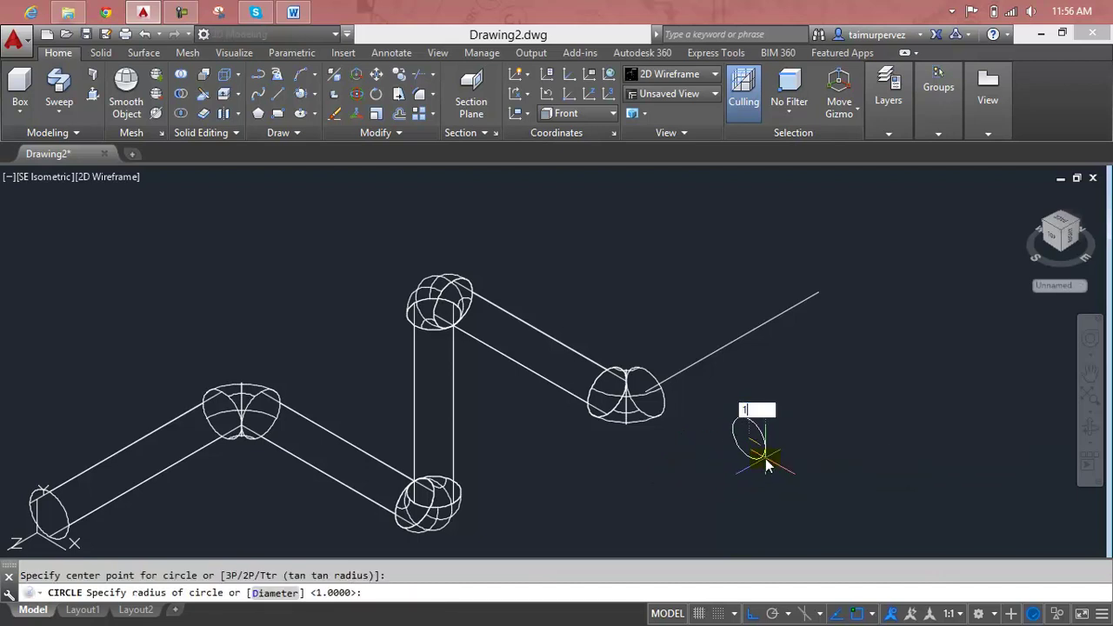
key("Return")
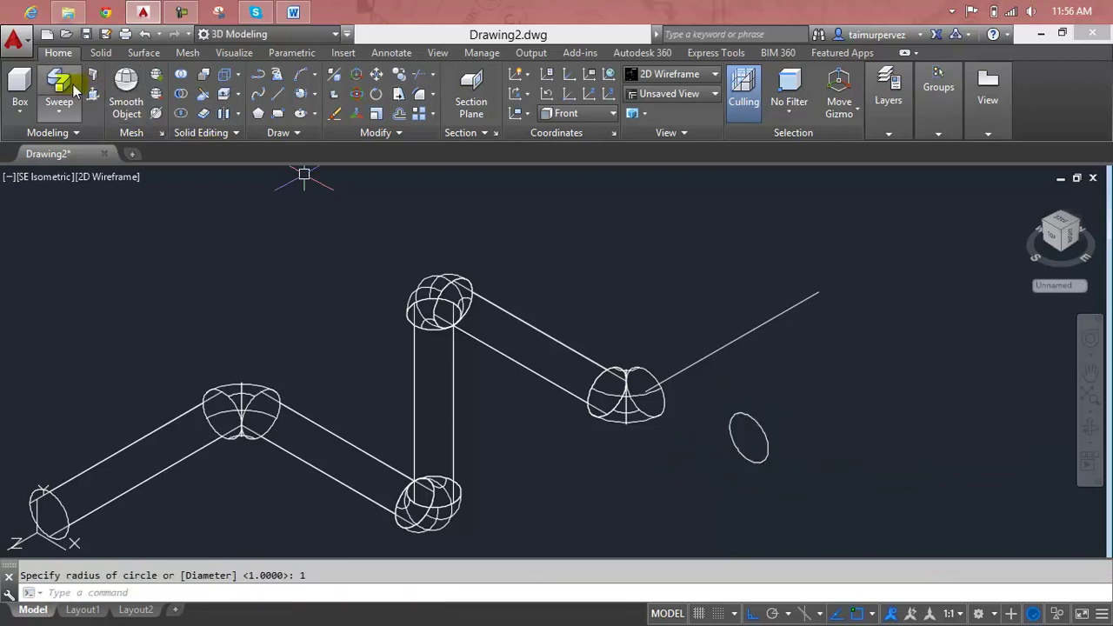
left_click(738, 412)
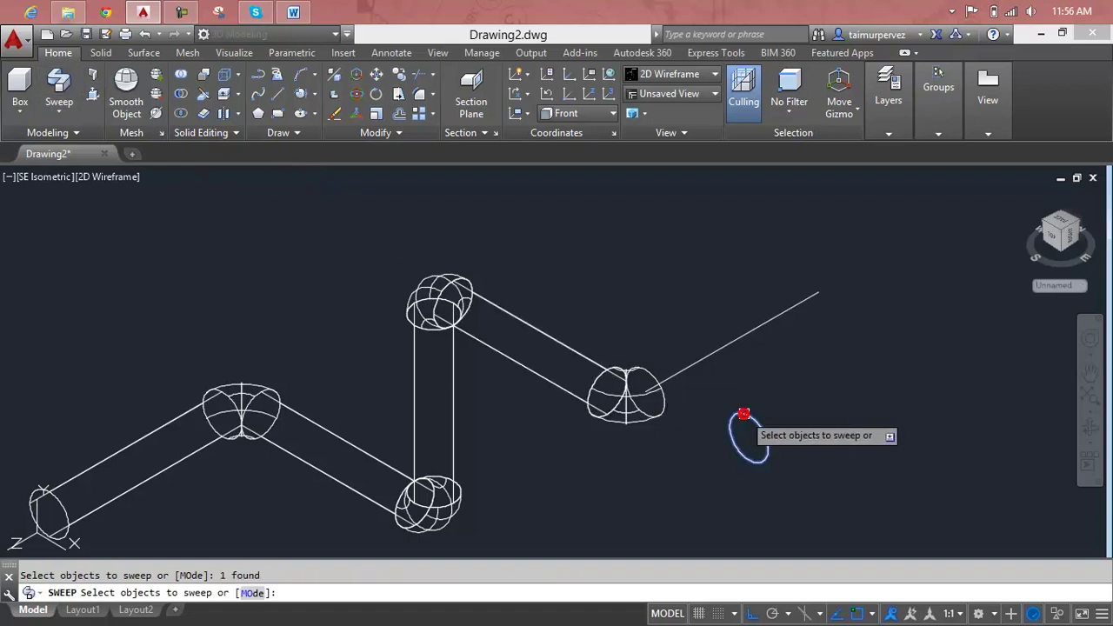
key("Return")
left_click(705, 358)
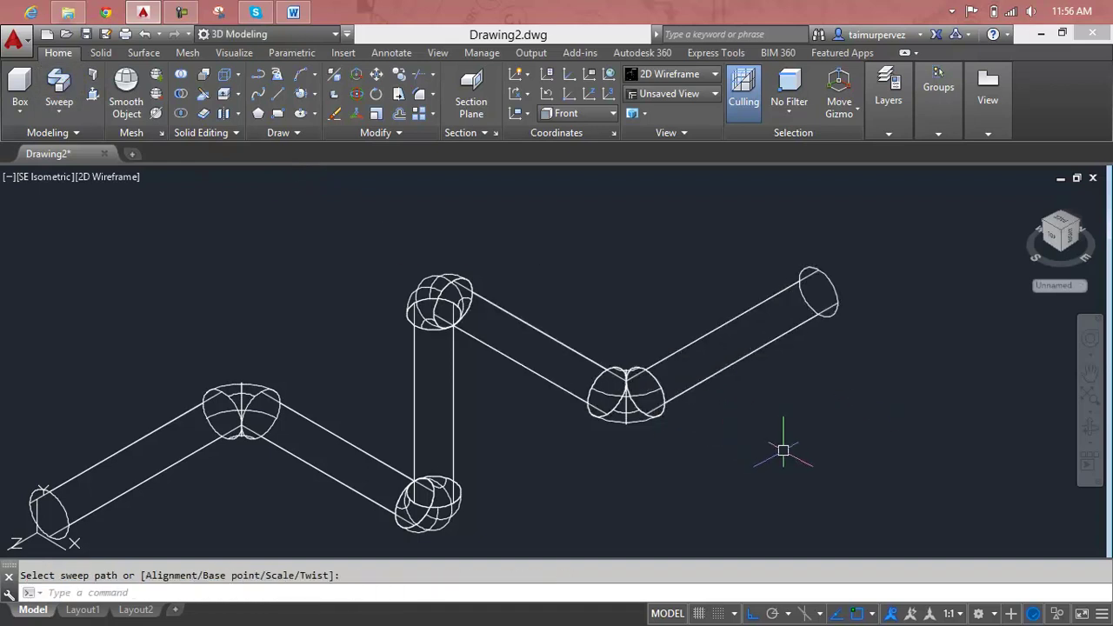
key("Escape")
scroll(783, 450, "down", 2)
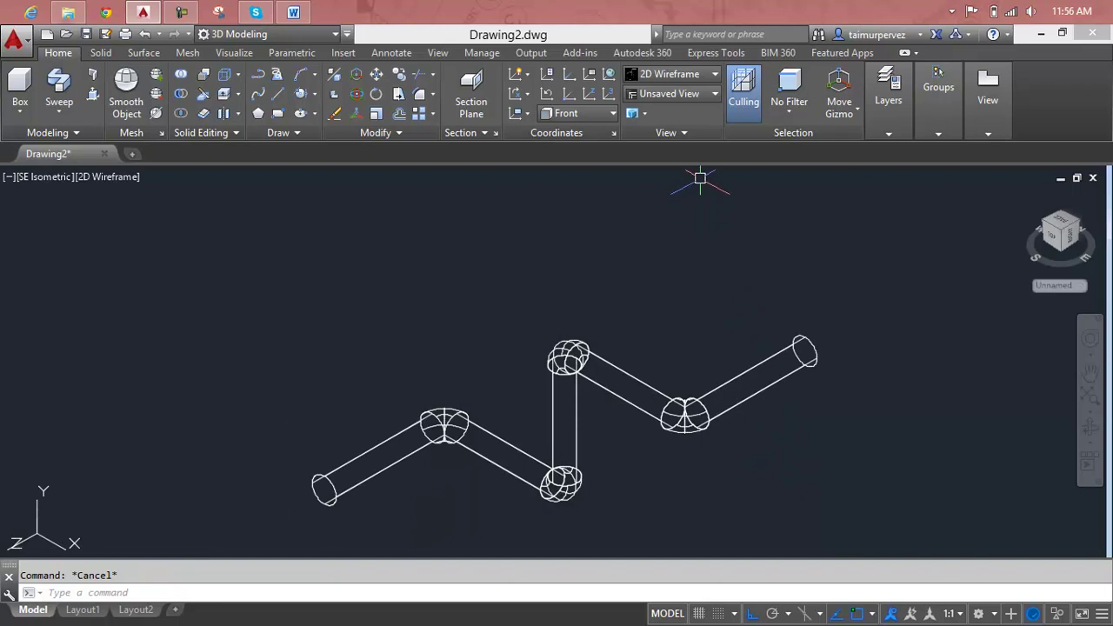
Switch the visual style to Realistic shading.
left_click(696, 84)
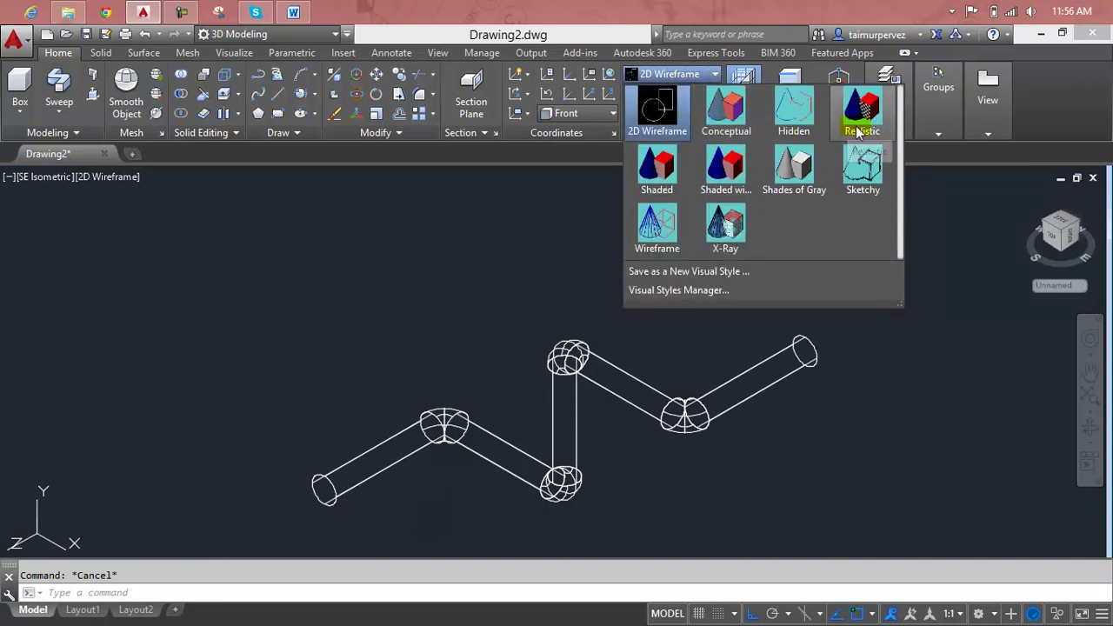
left_click(857, 130)
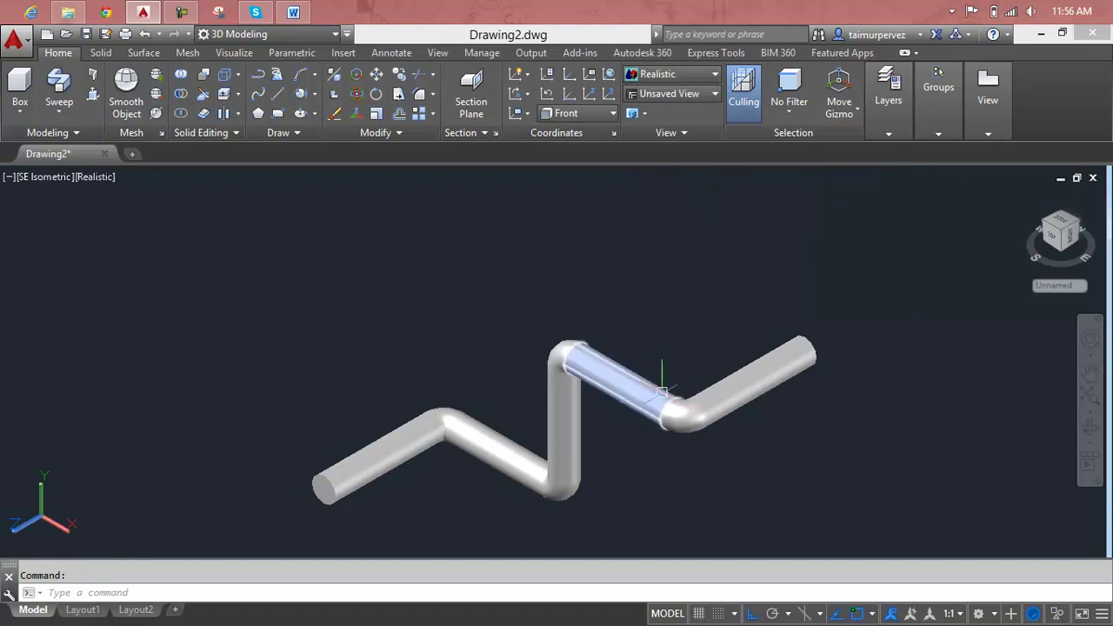
left_click(684, 416, "ctrl")
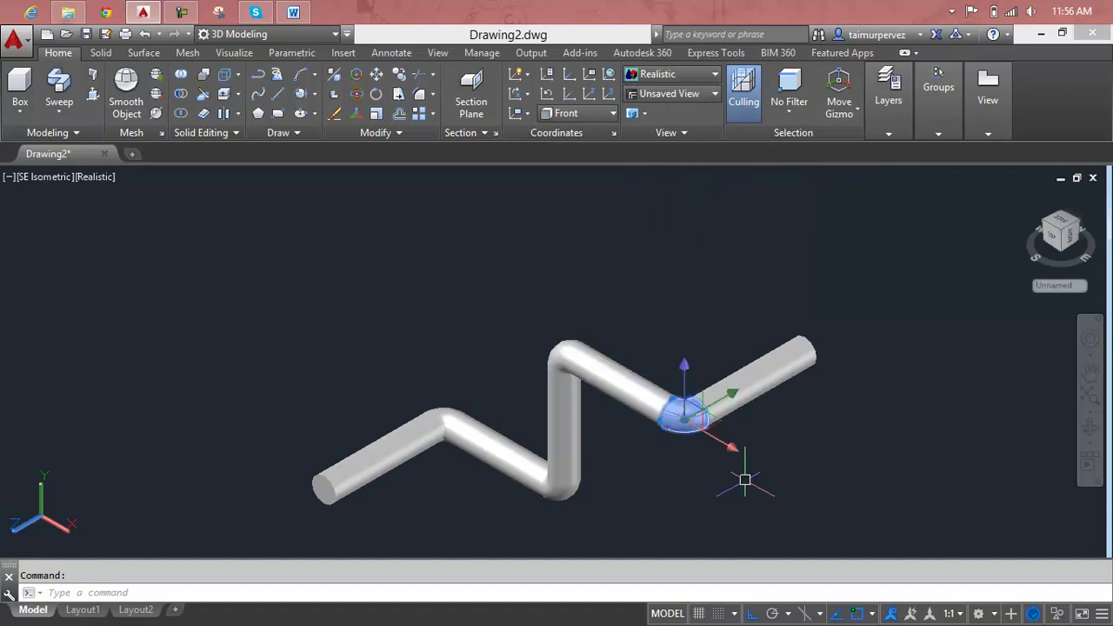
key("Escape")
scroll(753, 465, "down", 2)
middle_click_drag(752, 465, 693, 447)
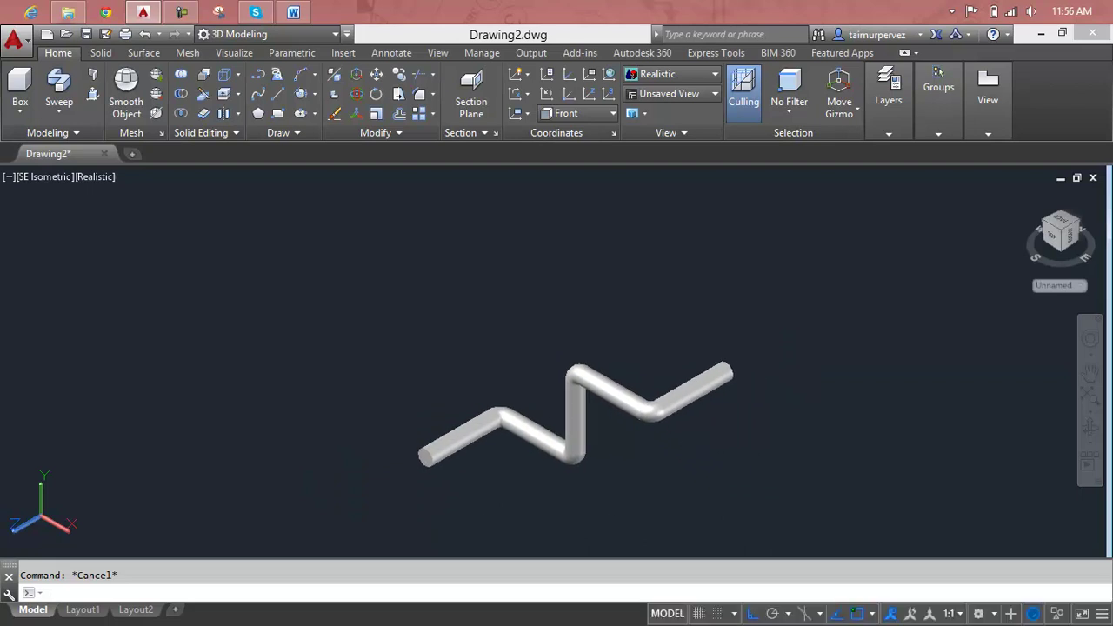
Open and close the Layer Properties Manager, then pan and orbit around the pipe.
left_click(884, 126)
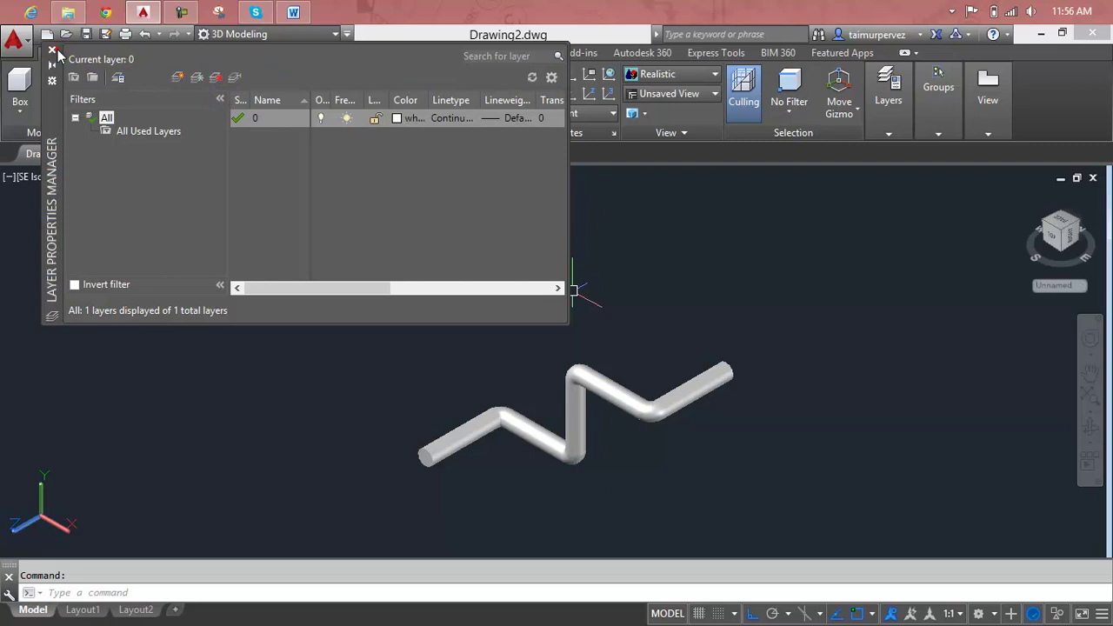
left_click(54, 53)
scroll(400, 469, "up", 3)
scroll(452, 467, "up", 3)
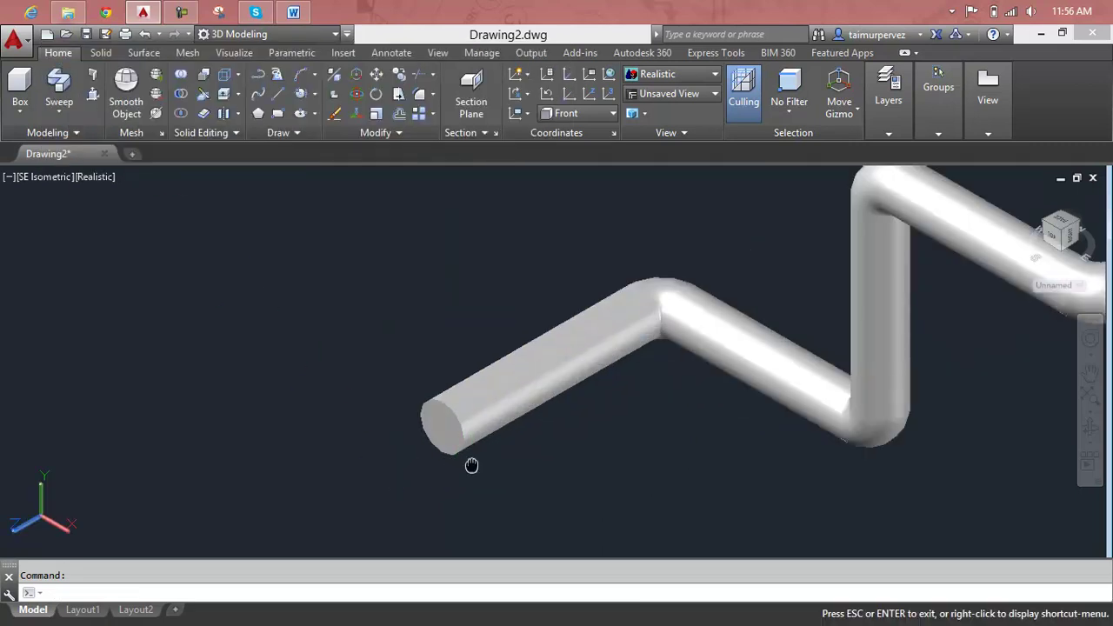
left_click_drag(473, 464, 407, 464)
key("Escape")
mouse_move(418, 477)
middle_mouse_down("shift")
mouse_move(450, 479)
mouse_move(462, 462)
mouse_move(434, 499)
mouse_move(434, 426)
middle_mouse_up("shift")
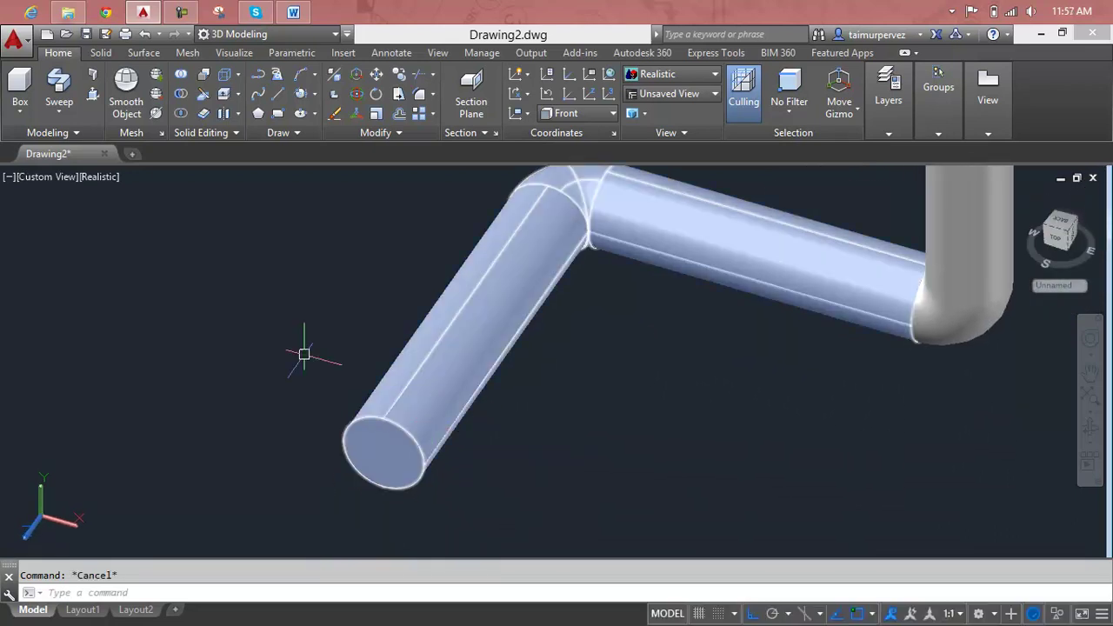
Start a Solid Editing Shell on the pipe, then cancel the attempt.
left_click(238, 114)
left_click(243, 205)
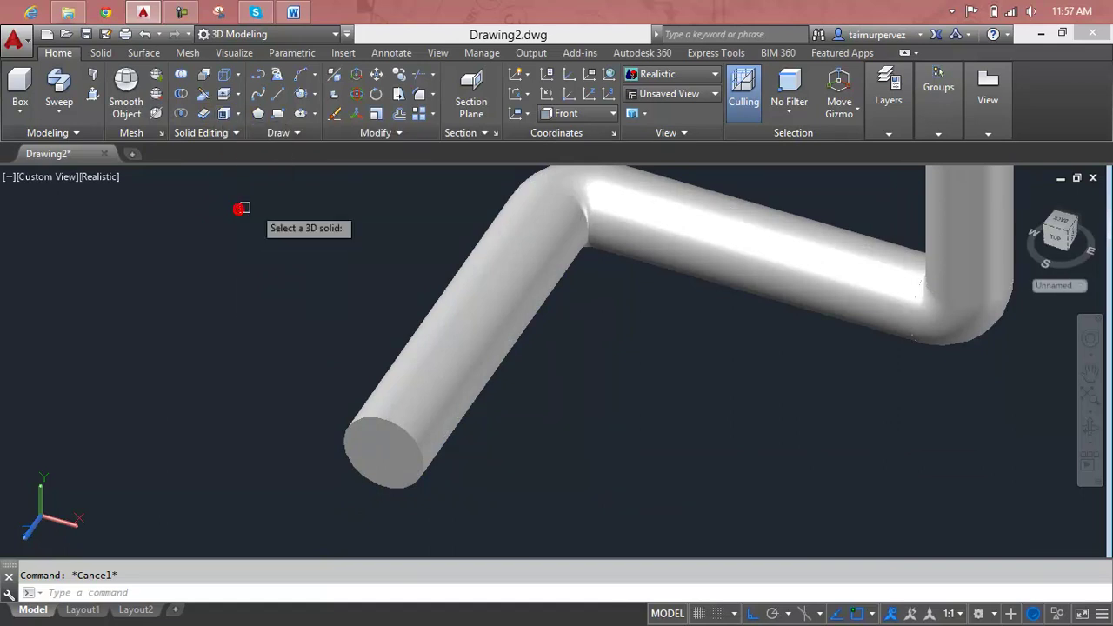
left_click(489, 321)
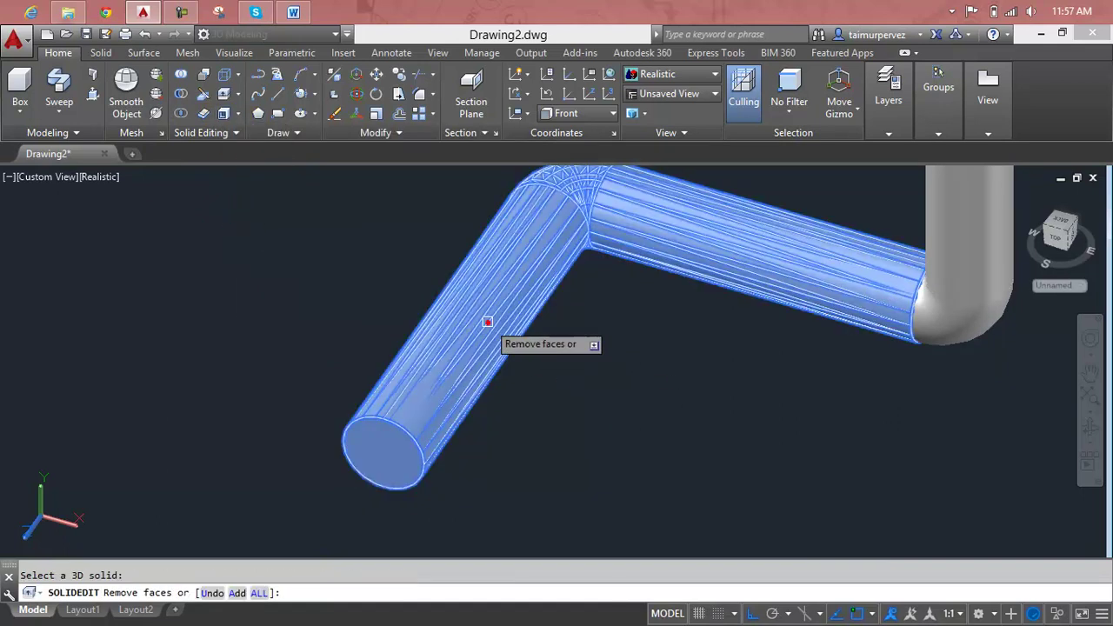
right_click(544, 430)
key("Escape")
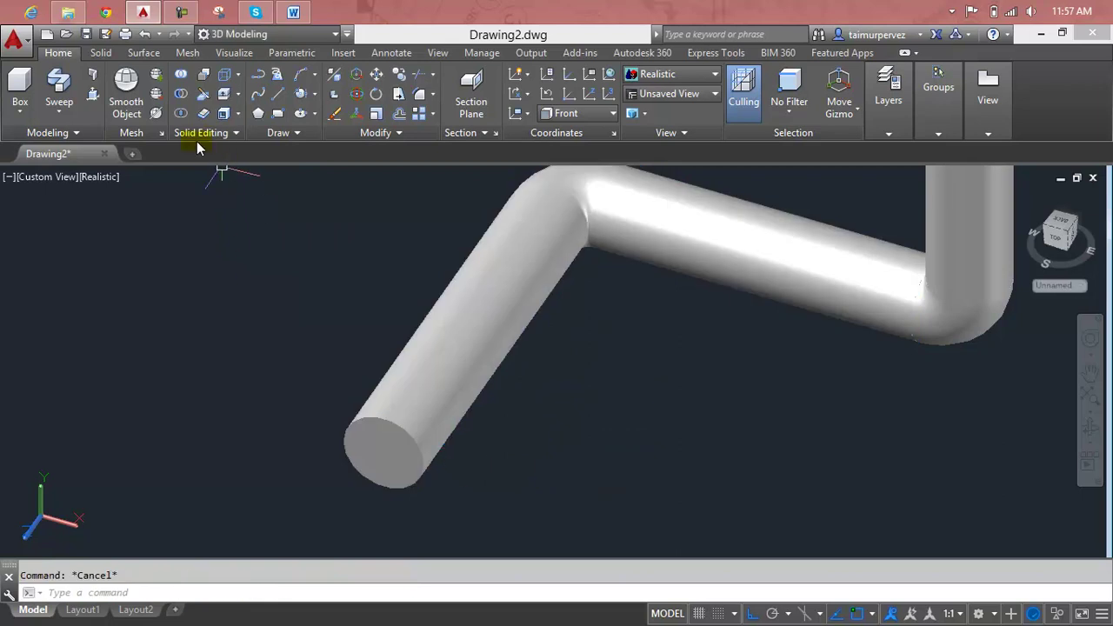
Shell the pipe to 0.1 thickness with its near end face removed.
key("Return")
left_click(460, 392)
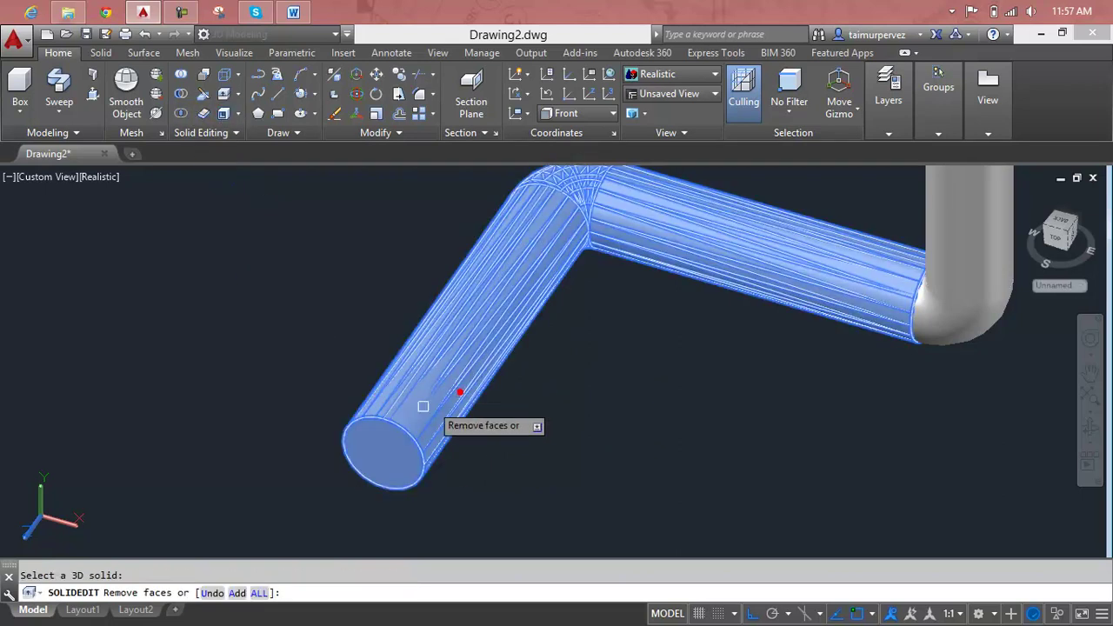
left_click(376, 452)
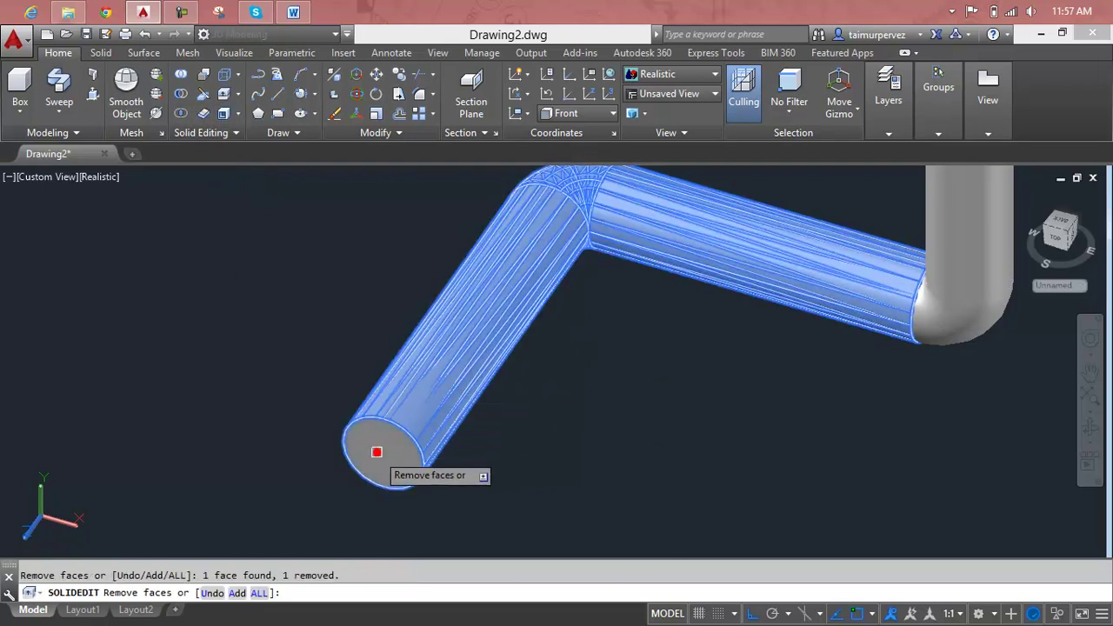
right_click(496, 540)
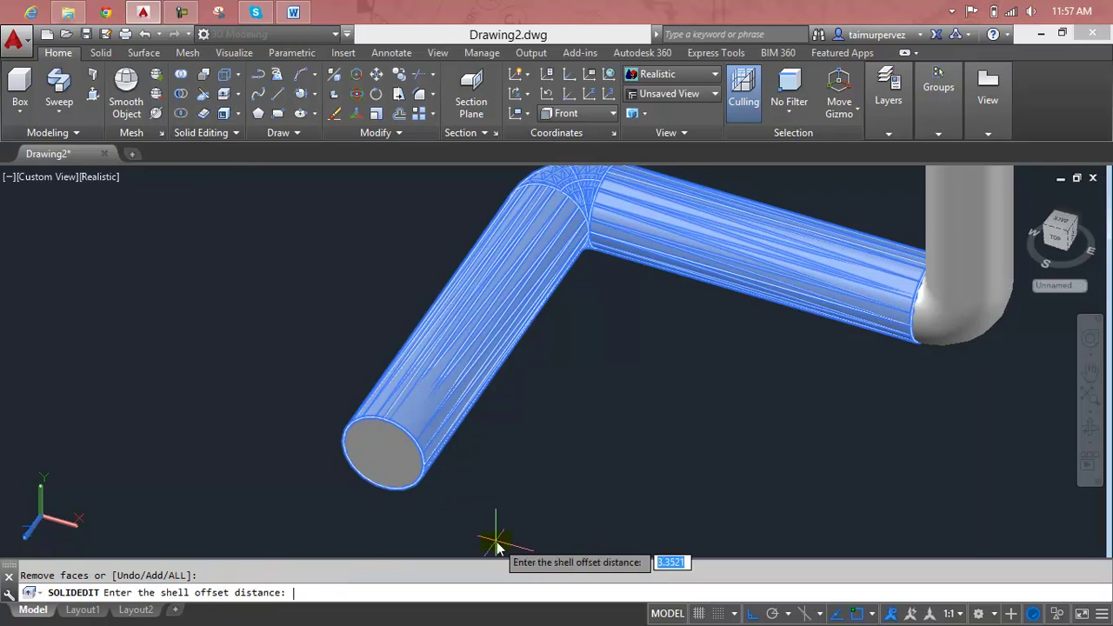
key("Return")
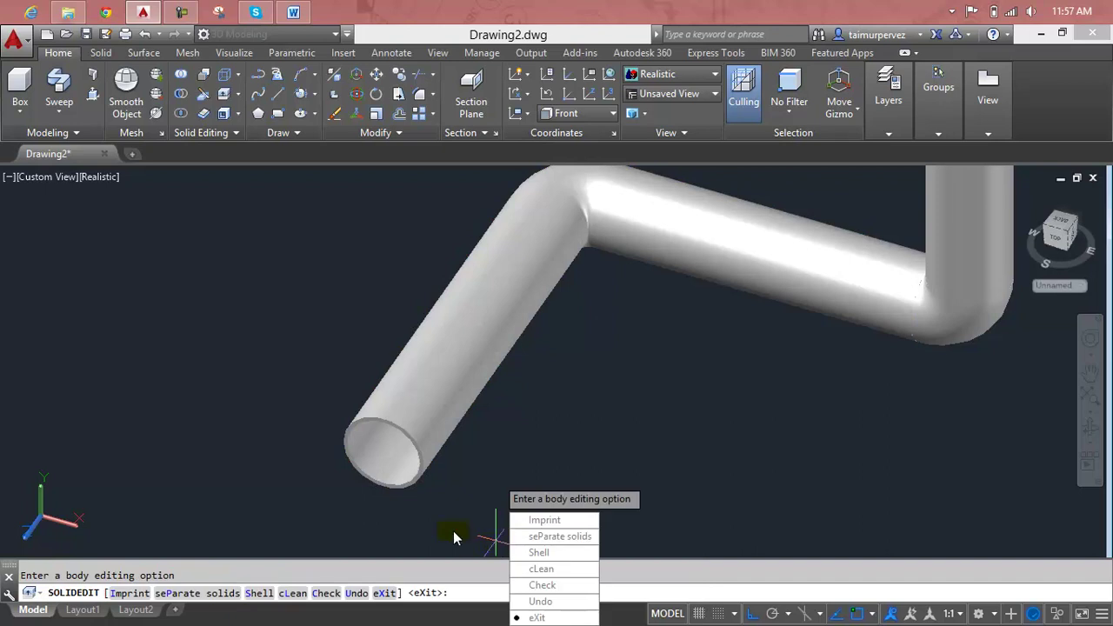
key("Return")
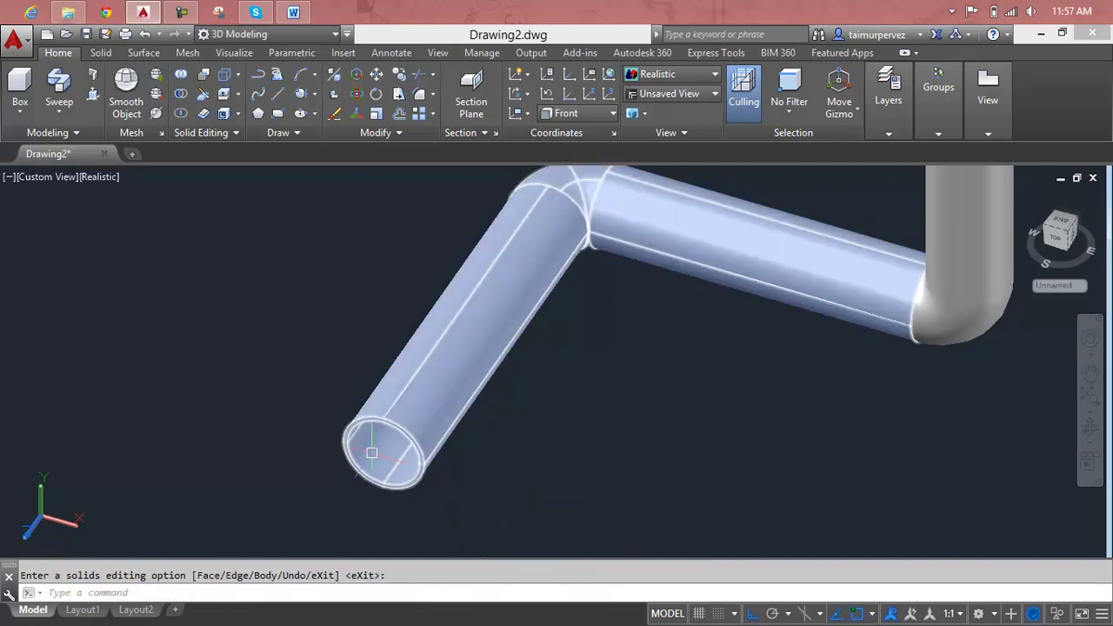
scroll(371, 453, "up", 5)
scroll(372, 453, "down", 5)
scroll(368, 449, "down", 2)
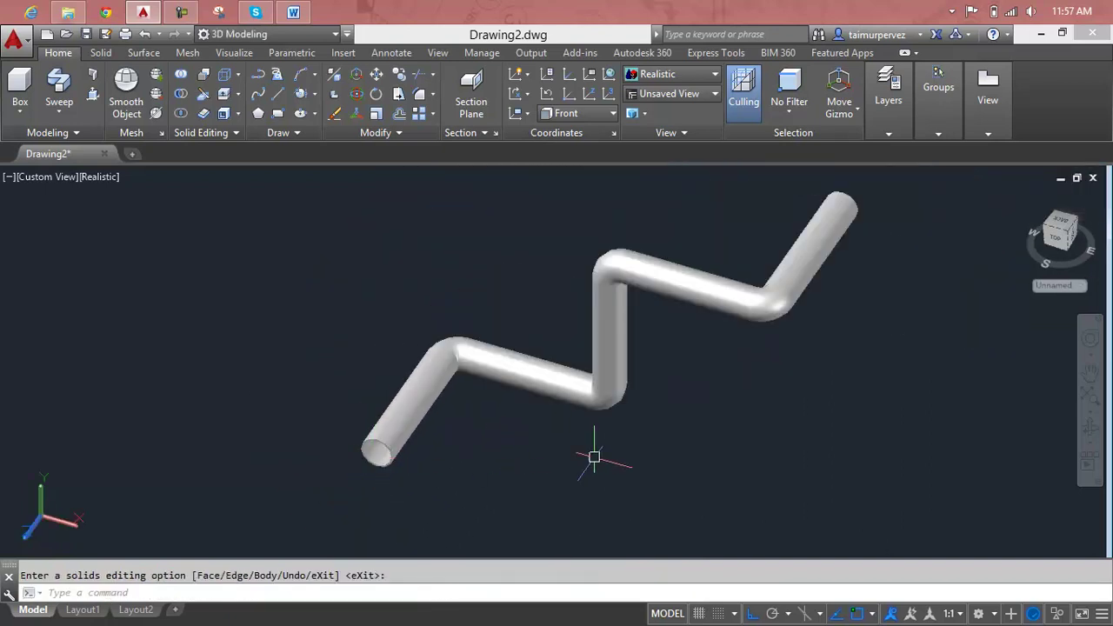
Shell the second end tube into a thin-walled pipe with its end face left open.
key("Escape")
mouse_move(799, 406)
middle_mouse_down()
mouse_move(668, 408)
mouse_move(493, 347)
middle_mouse_up()
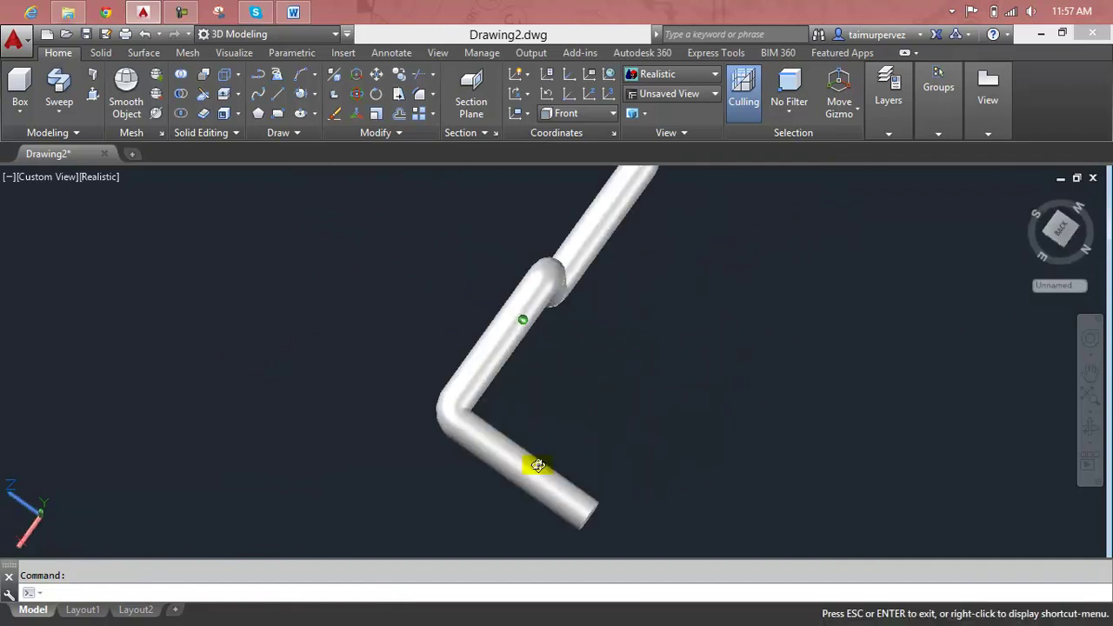
scroll(439, 292, "up", 5)
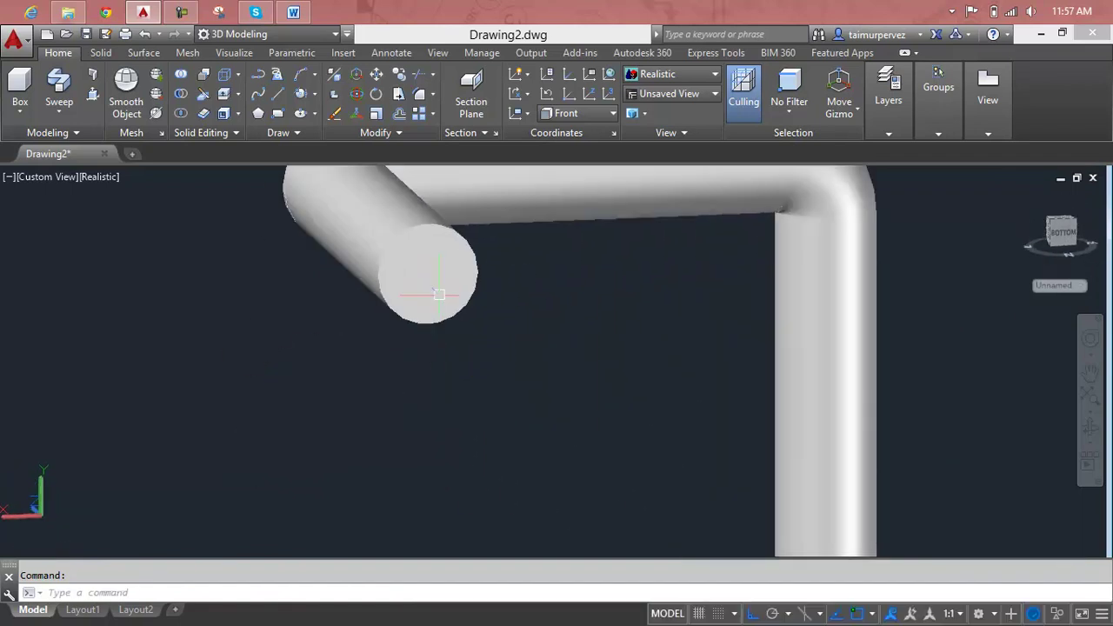
middle_click_drag(426, 284, 426, 348)
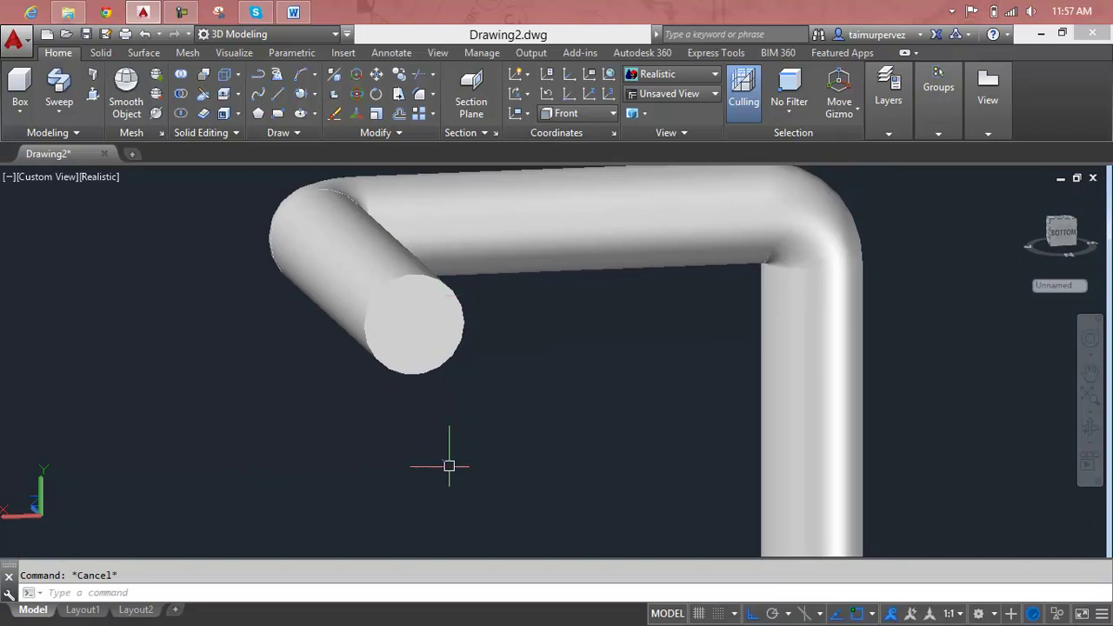
left_click(224, 117)
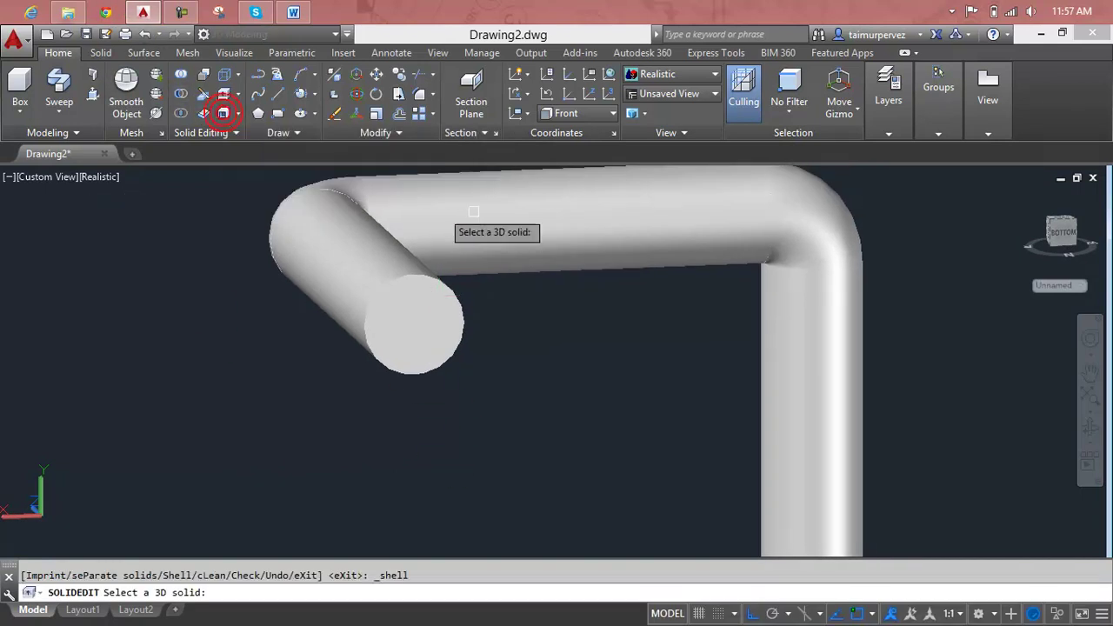
left_click(337, 228)
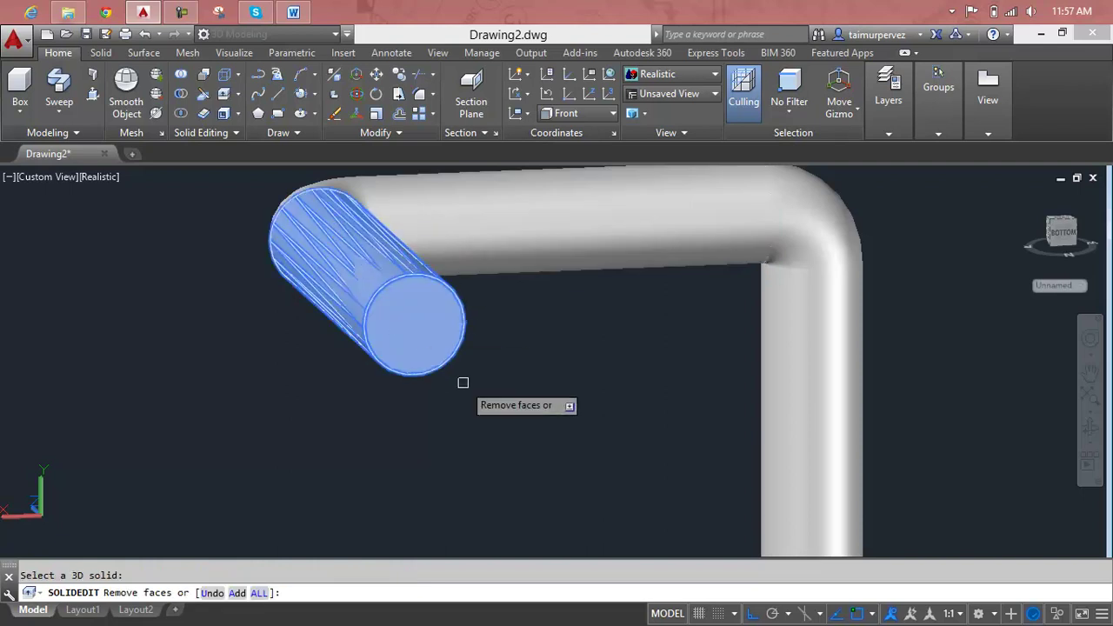
left_click(422, 323)
key("Return")
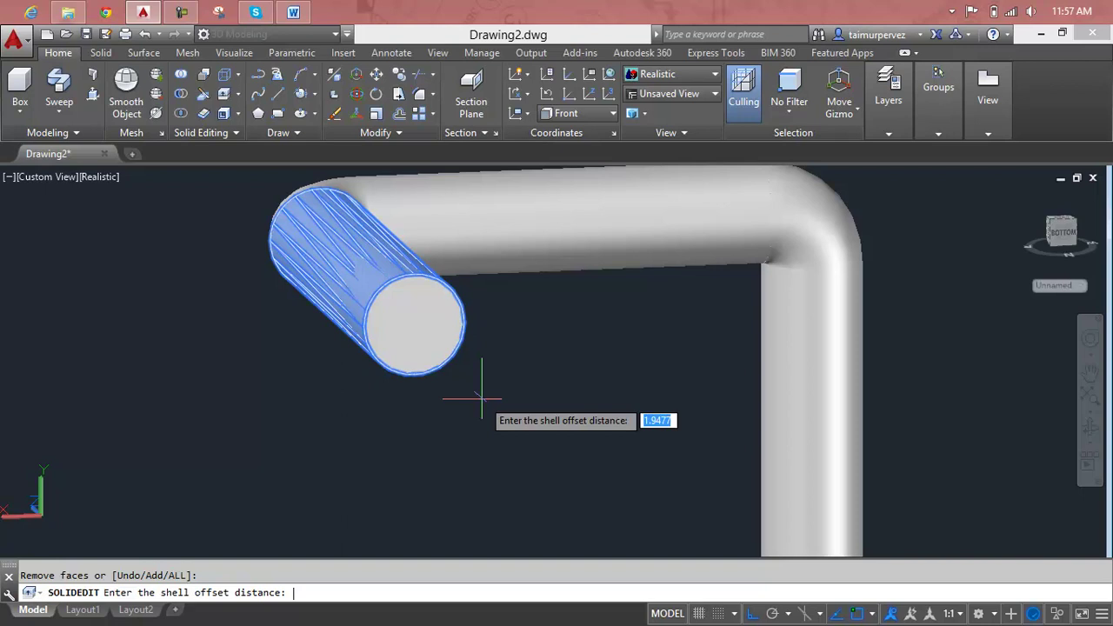
key("Return")
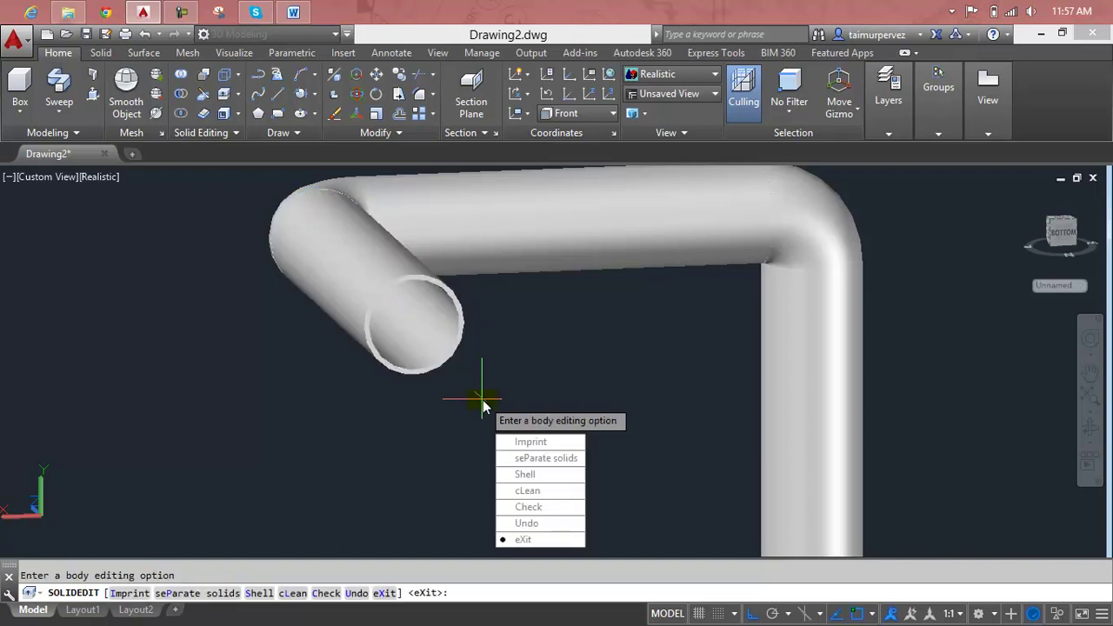
key("Escape")
scroll(542, 389, "down", 5)
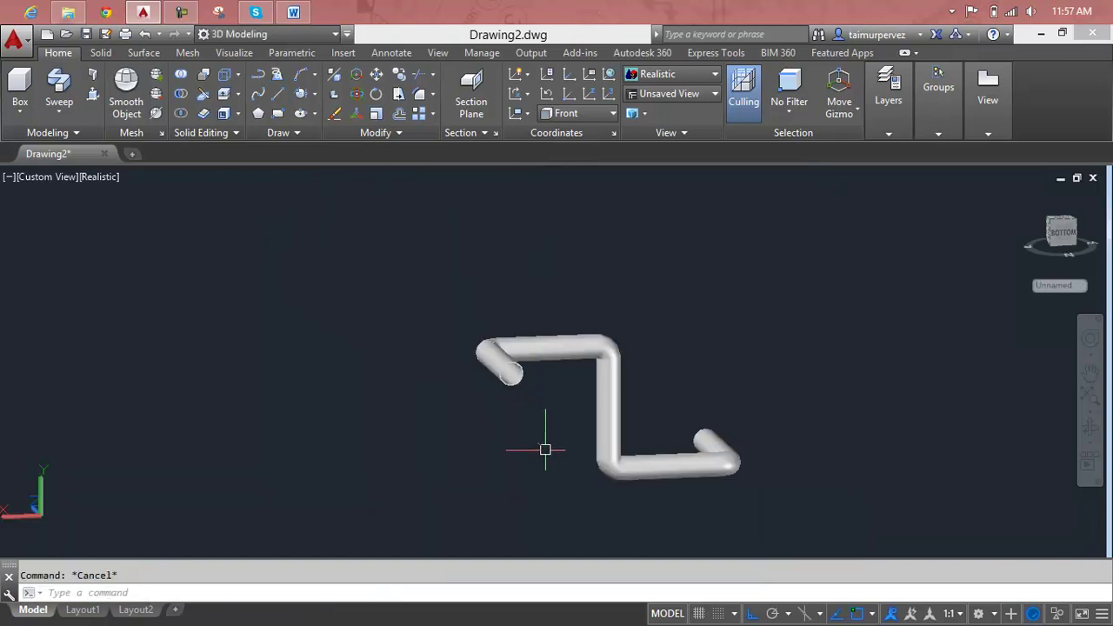
middle_click_drag(672, 530, 844, 561, "shift")
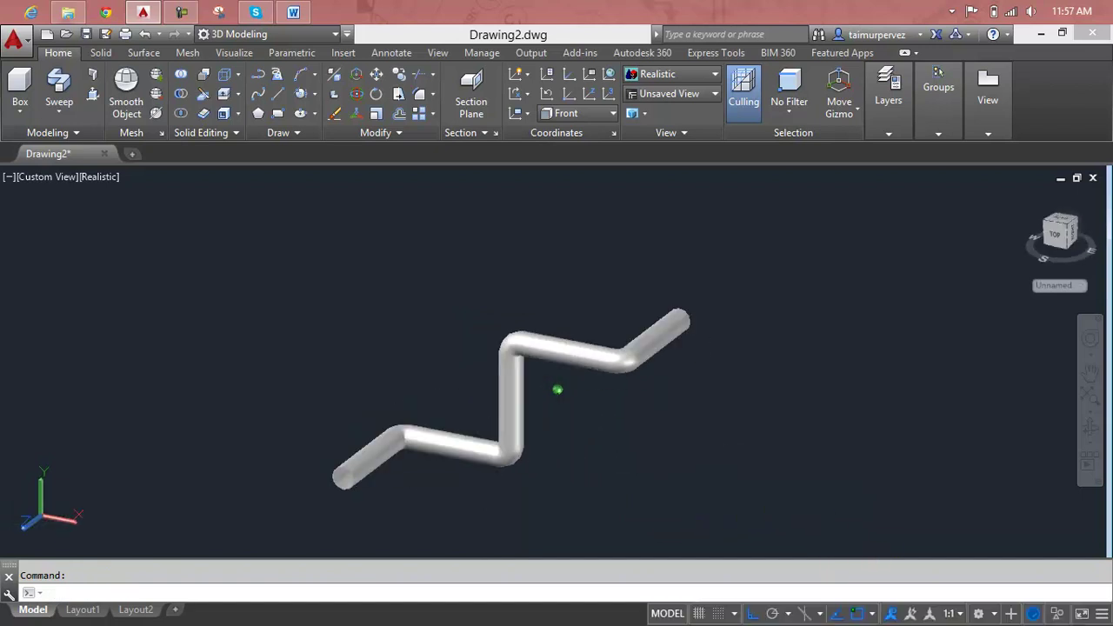
Create a new layer, Layer1, in the Layer Properties Manager.
scroll(621, 371, "up", 2)
key("Escape")
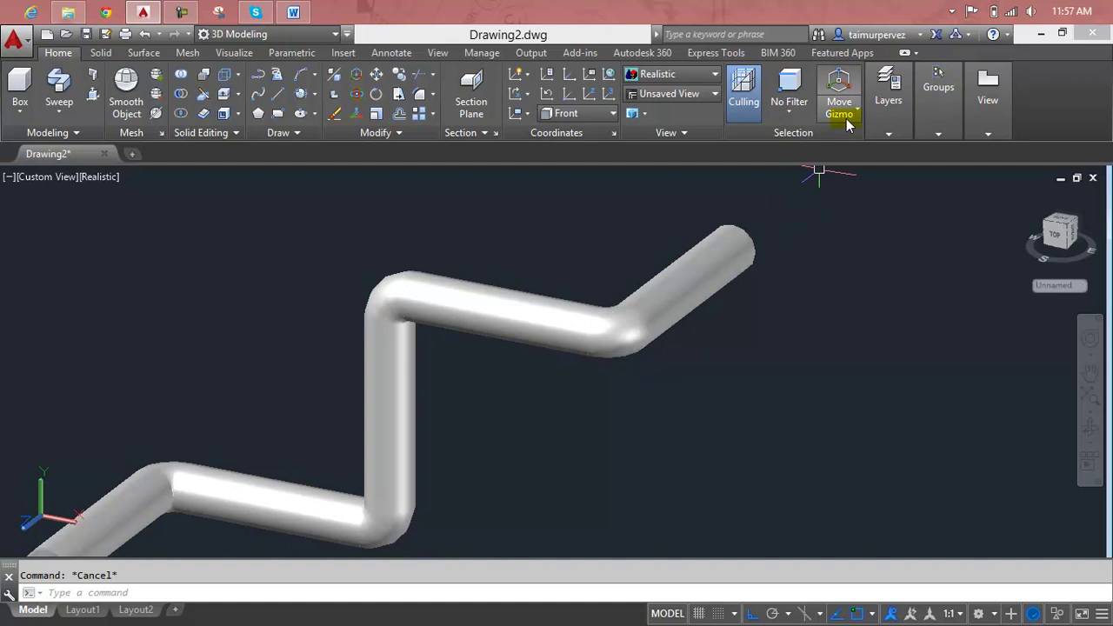
left_click(888, 133)
left_click(890, 158)
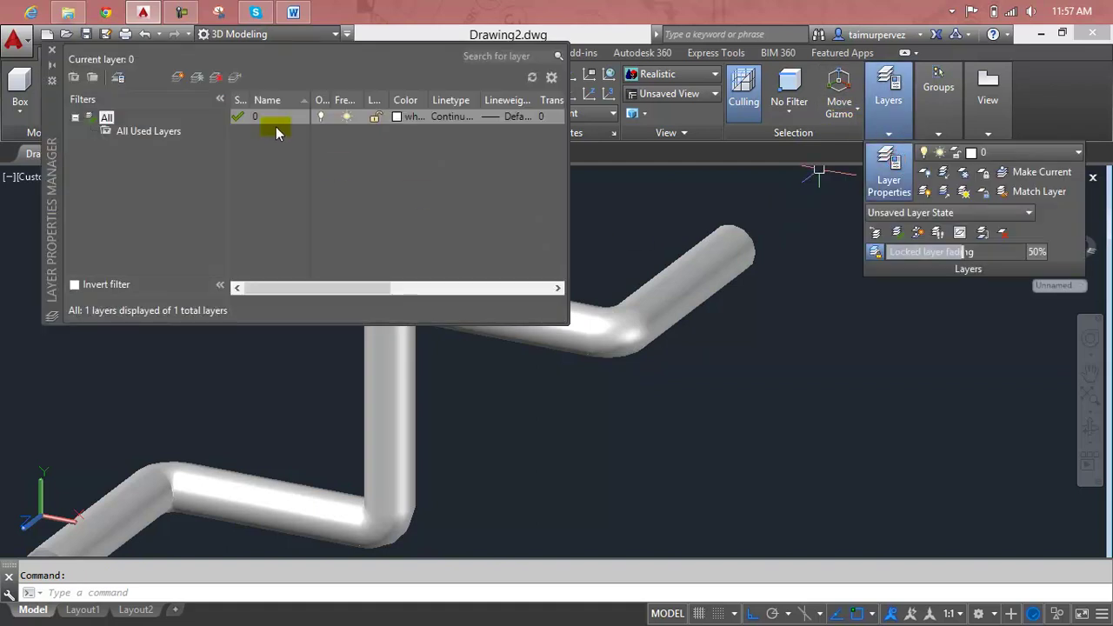
left_click(184, 76)
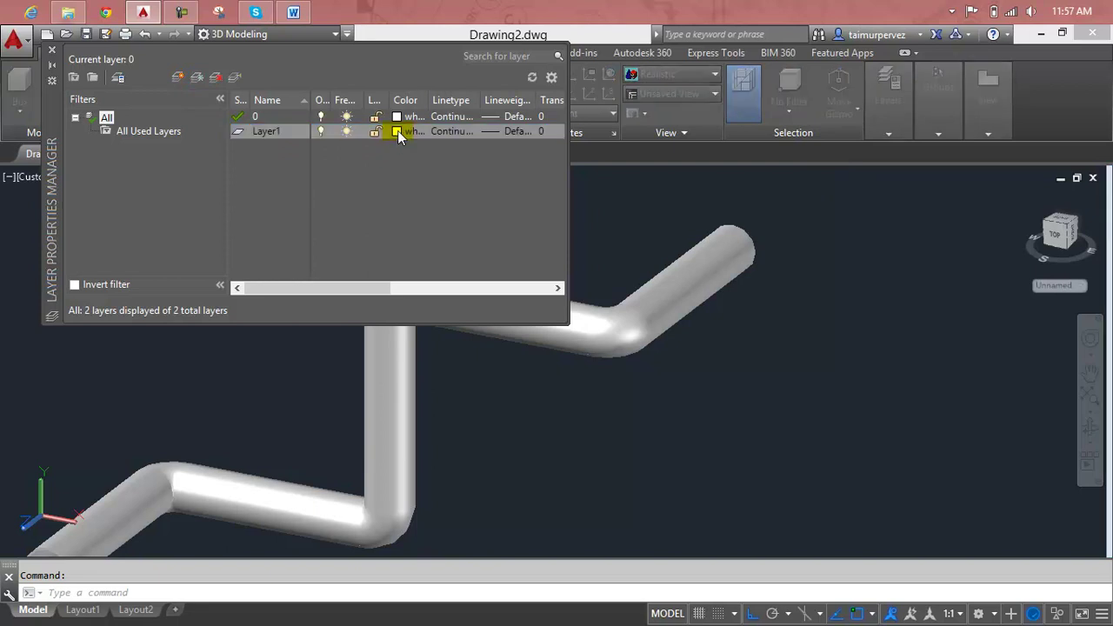
Set Layer1's colour to 119 (after first trying 89) and close the manager.
left_click(397, 132)
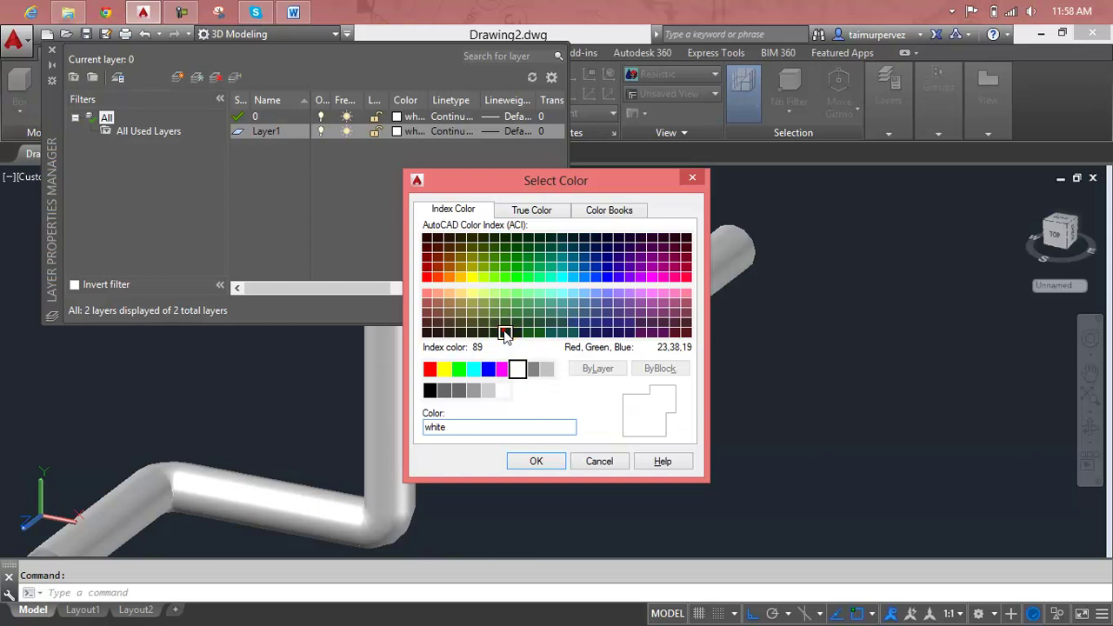
left_click(505, 334)
left_click(536, 461)
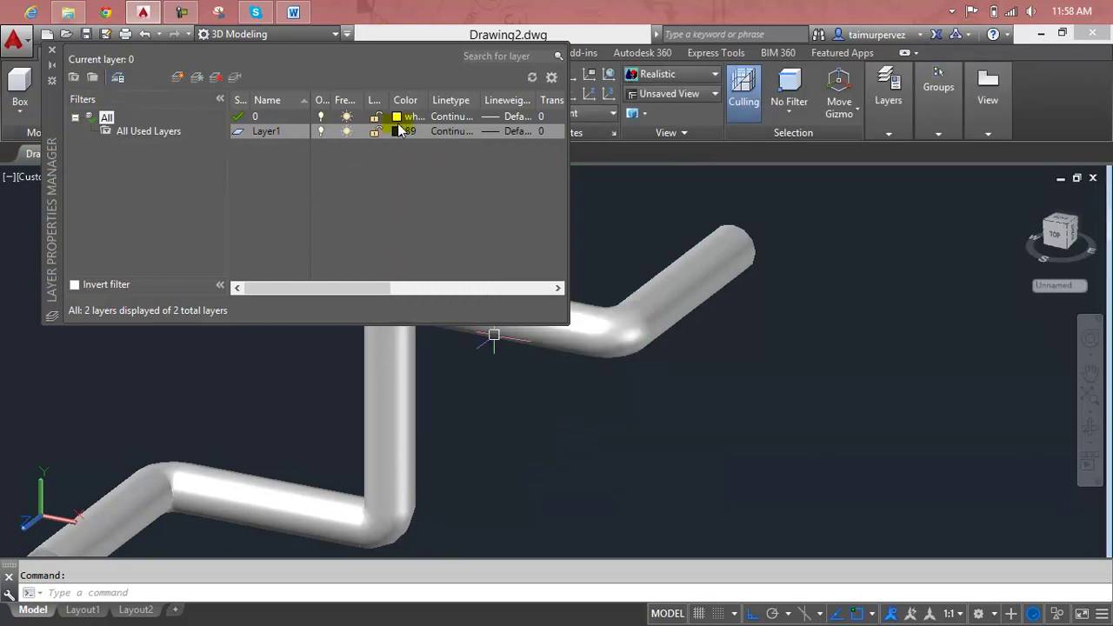
left_click(399, 131)
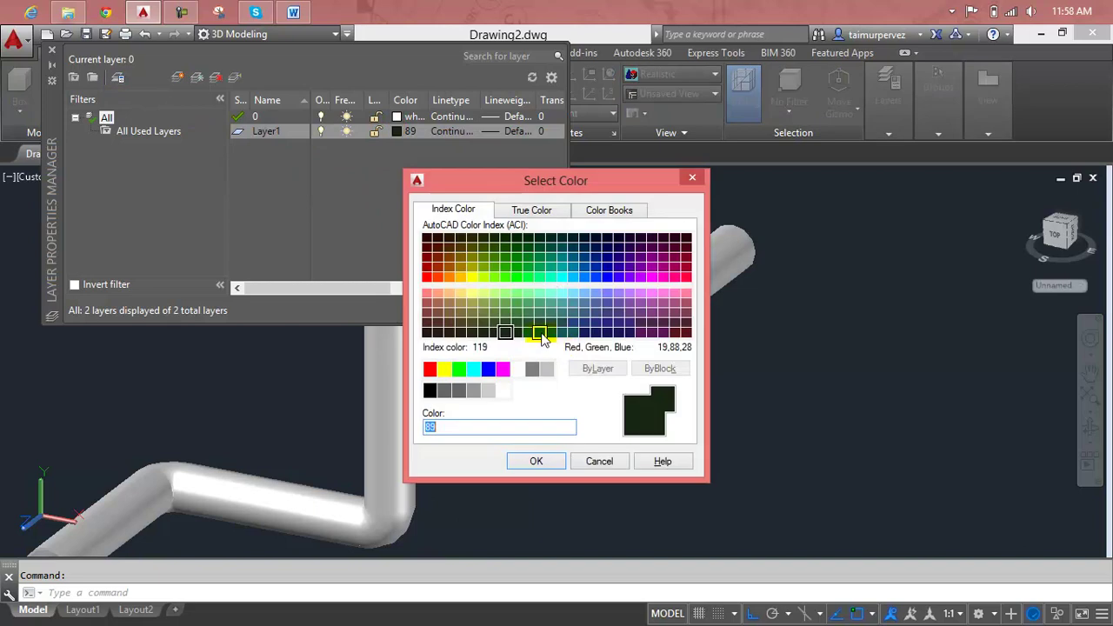
left_click(540, 331)
left_click(535, 461)
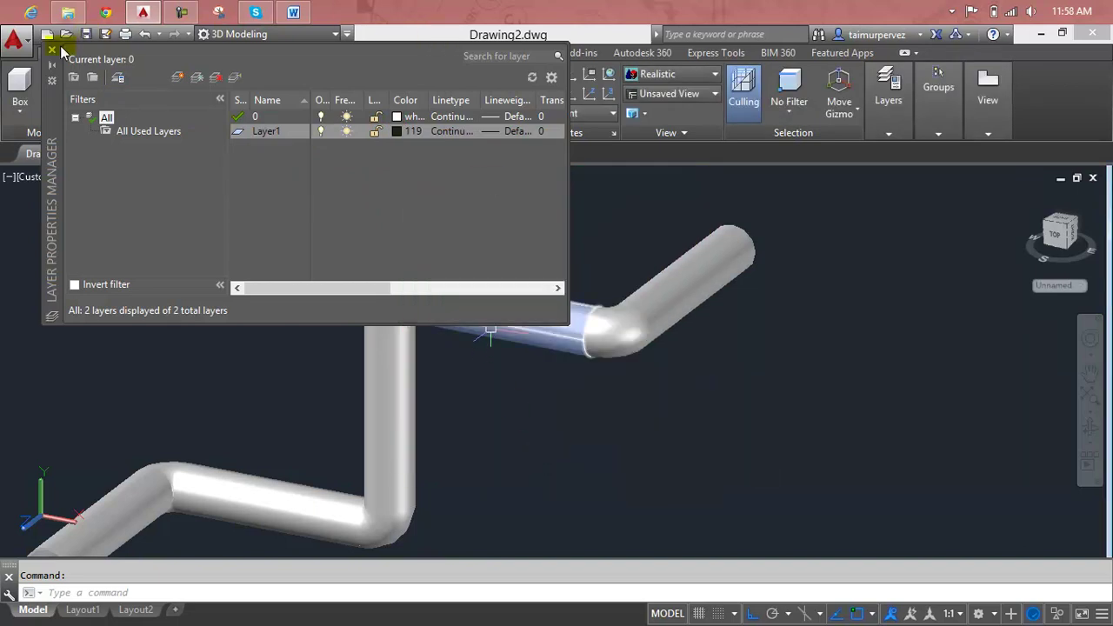
left_click(54, 51)
scroll(455, 439, "down", 2)
Select the four elbow bends of the pipe, panning to reach each one.
scroll(455, 439, "down", 1)
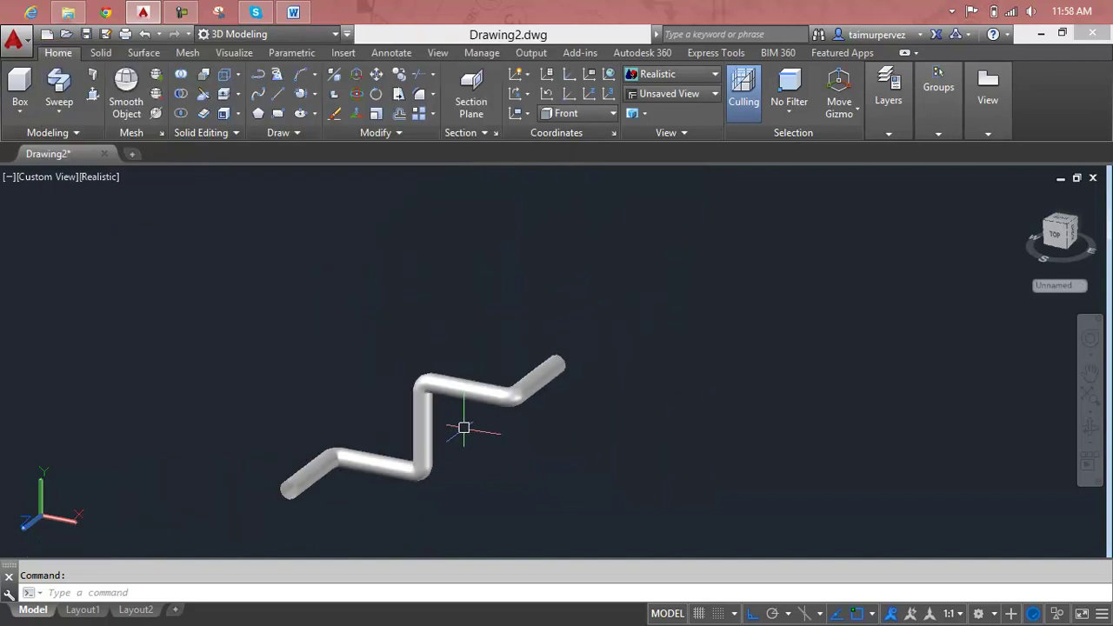
left_click(511, 397, "ctrl")
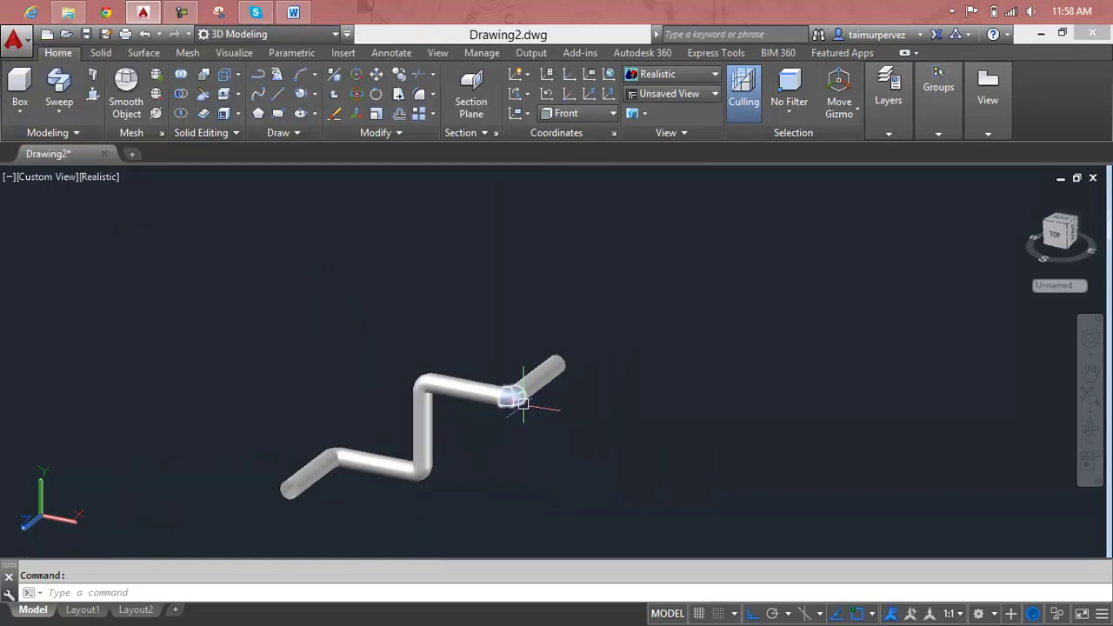
scroll(421, 390, "up", 3)
left_click(421, 379, "ctrl")
scroll(423, 458, "down", 3)
middle_click_drag(423, 459, 492, 397)
left_click(489, 452, "ctrl")
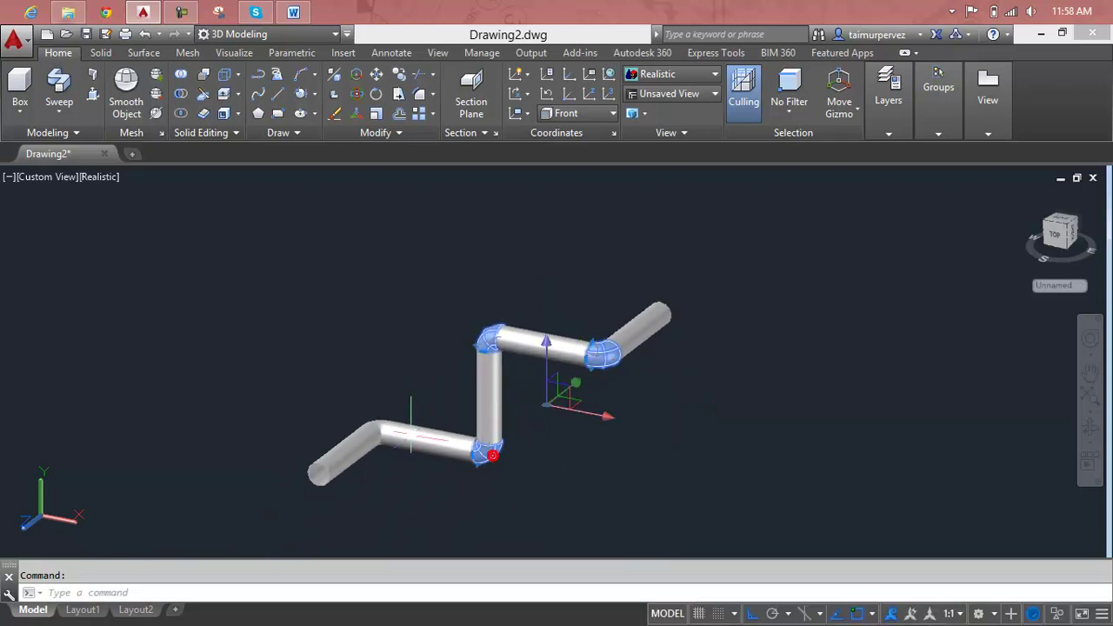
scroll(381, 422, "up", 3)
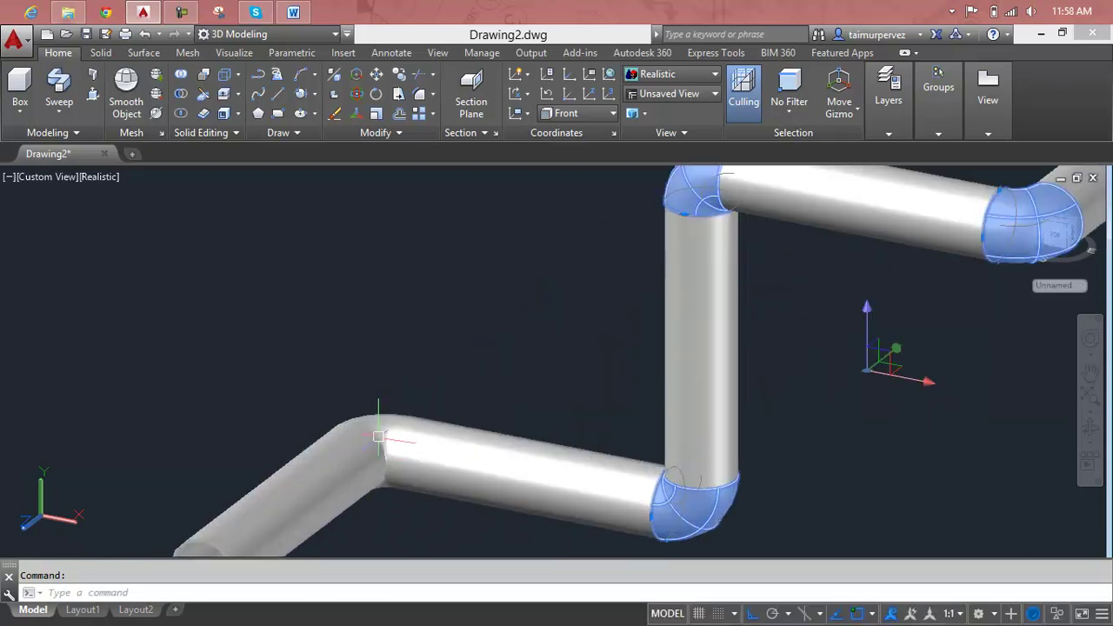
scroll(571, 515, "down", 2)
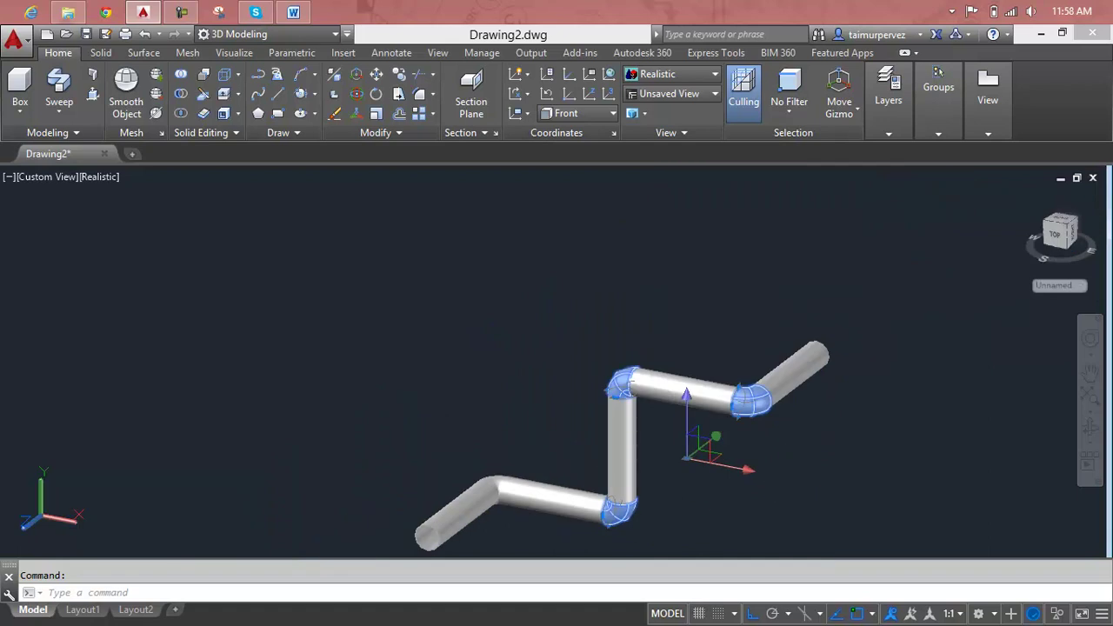
middle_click_drag(785, 484, 664, 340)
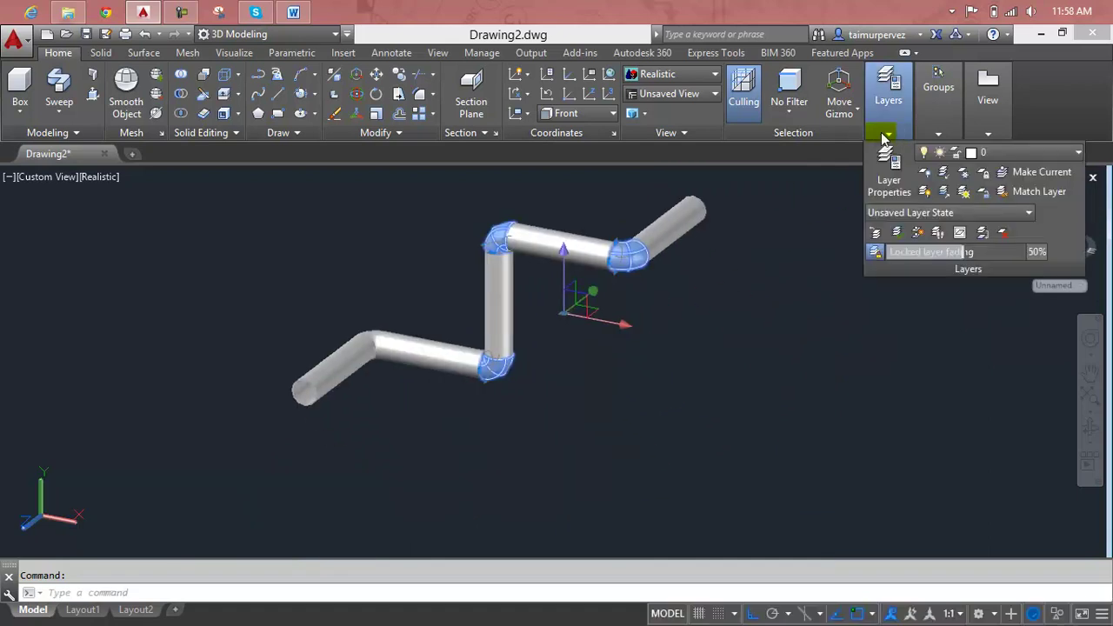
Assign the selected elbows to Layer1 so they show green, then deselect them.
left_click(1002, 157)
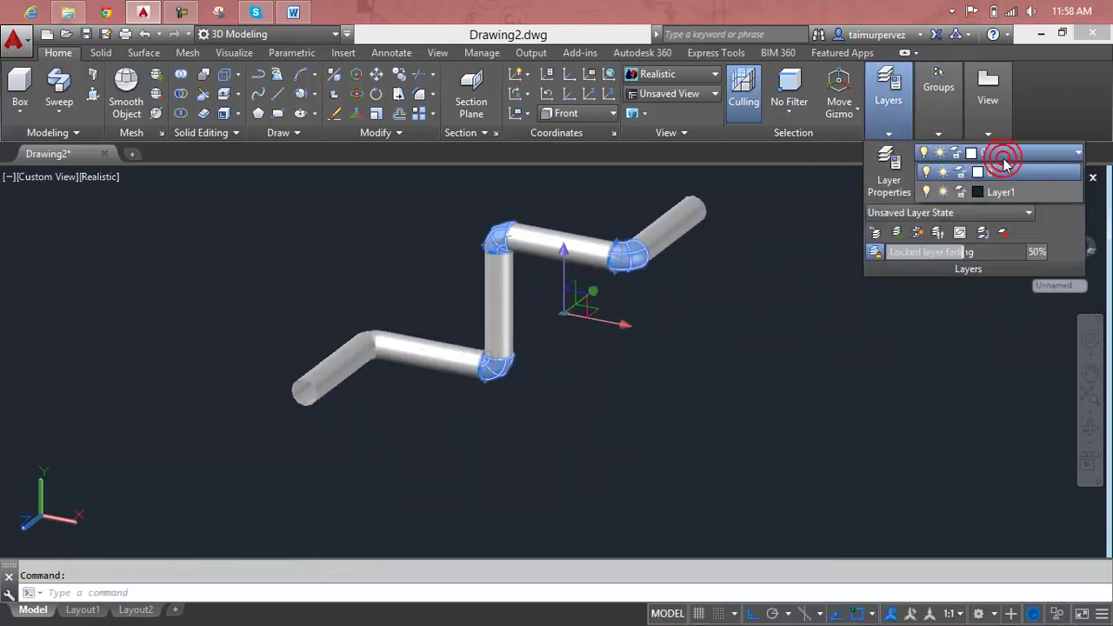
left_click(1000, 191)
left_click(744, 334)
key("Escape")
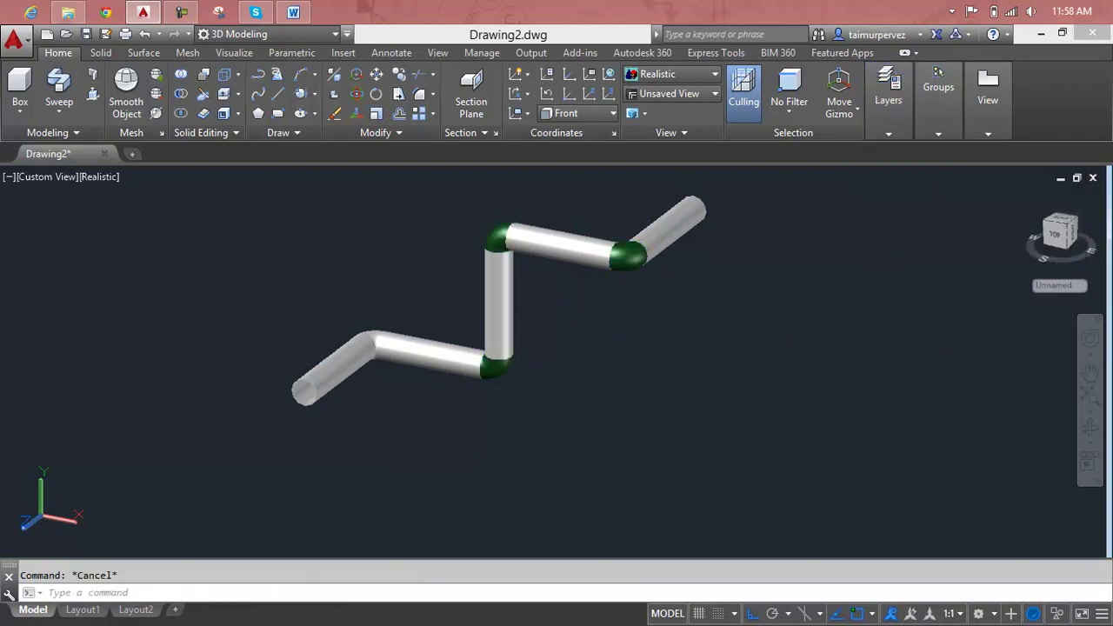
scroll(549, 303, "up", 3)
middle_click_drag(597, 273, 571, 385)
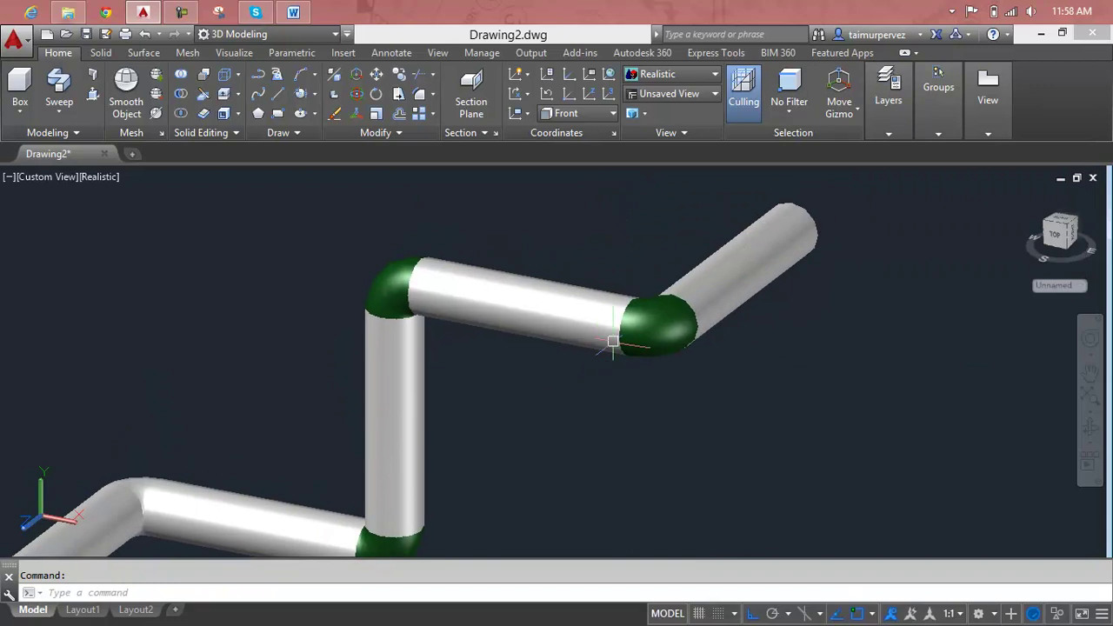
scroll(609, 348, "up", 2)
scroll(621, 416, "down", 5)
middle_click_drag(620, 417, 693, 344)
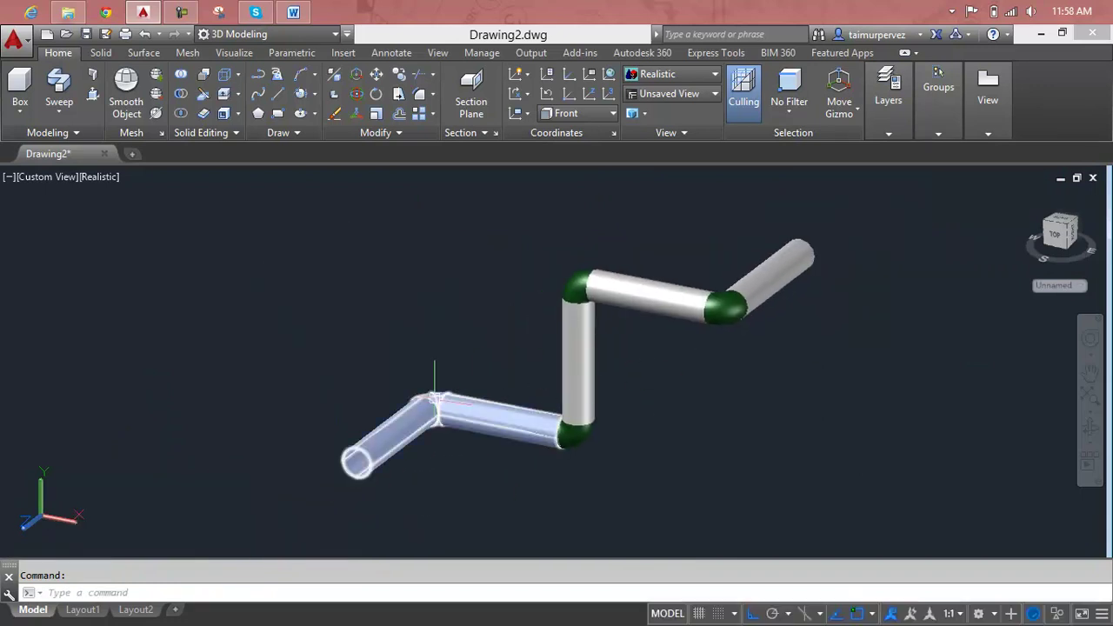
mouse_move(516, 465)
middle_mouse_down("shift")
mouse_move(656, 479)
mouse_move(785, 449)
mouse_move(745, 429)
middle_mouse_up("shift")
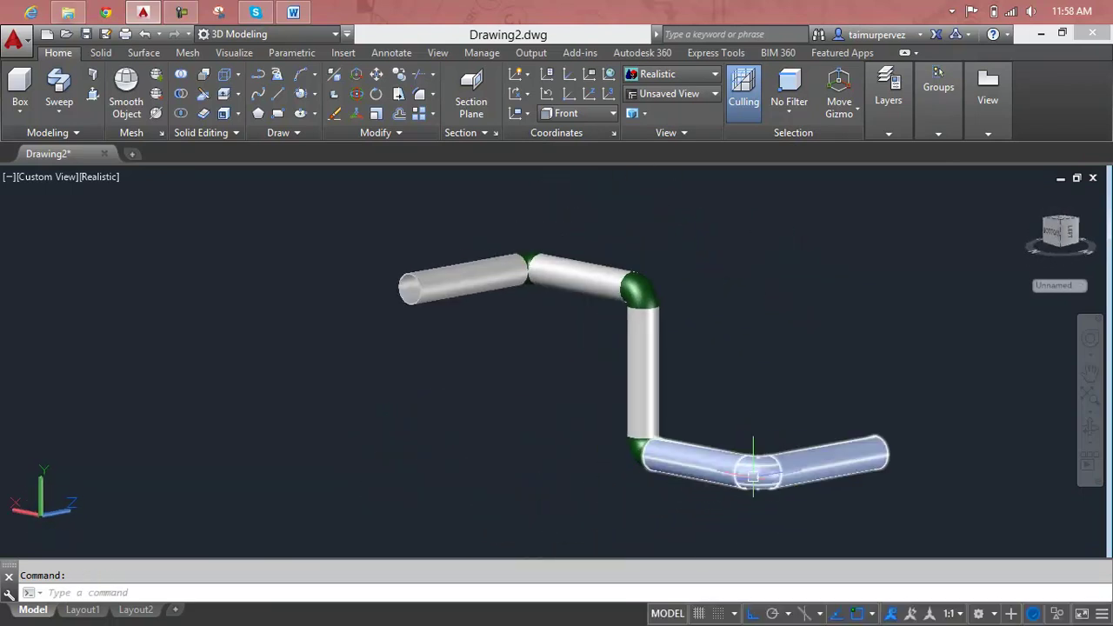
left_click(753, 472)
key("Escape")
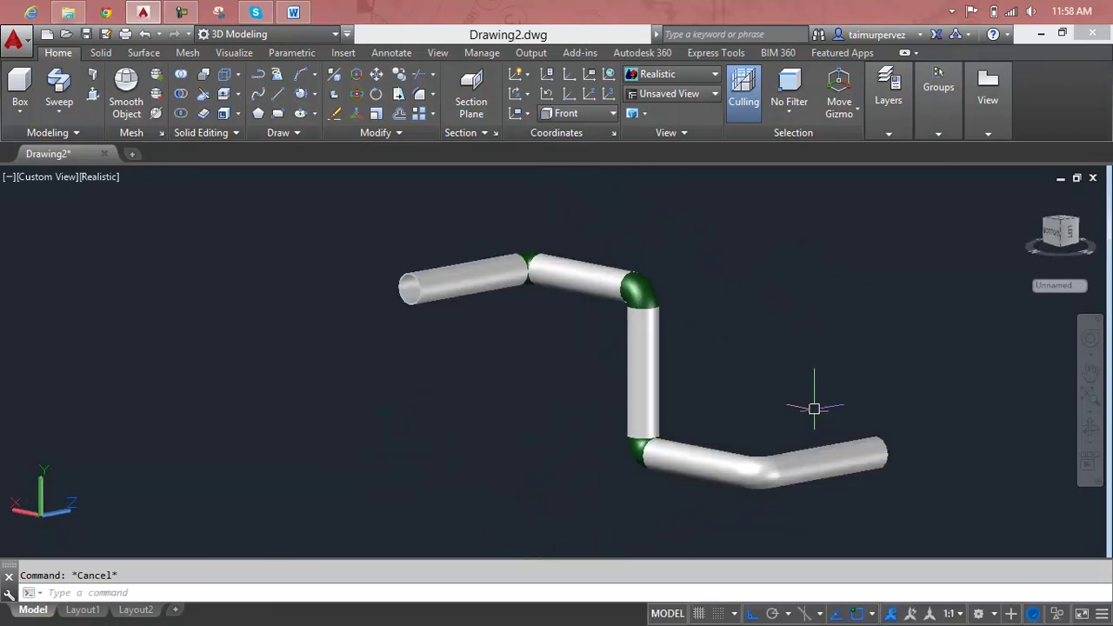
mouse_move(814, 408)
middle_mouse_down("shift")
mouse_move(715, 422)
mouse_move(458, 371)
mouse_move(454, 415)
mouse_move(512, 432)
mouse_move(529, 425)
middle_mouse_up("shift")
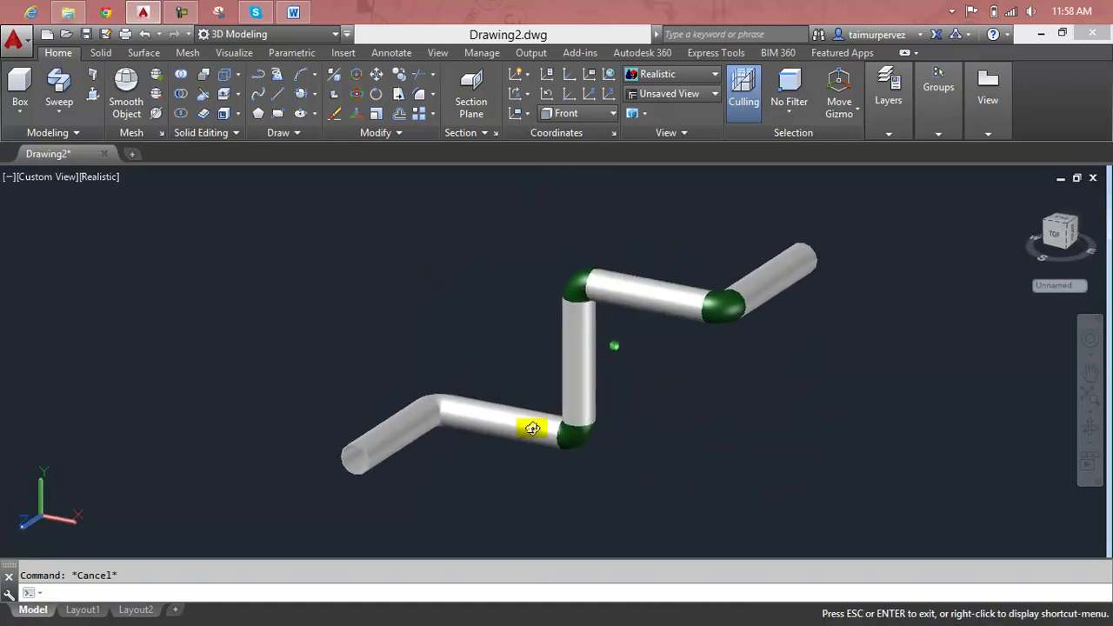
left_click(380, 435)
key("Escape")
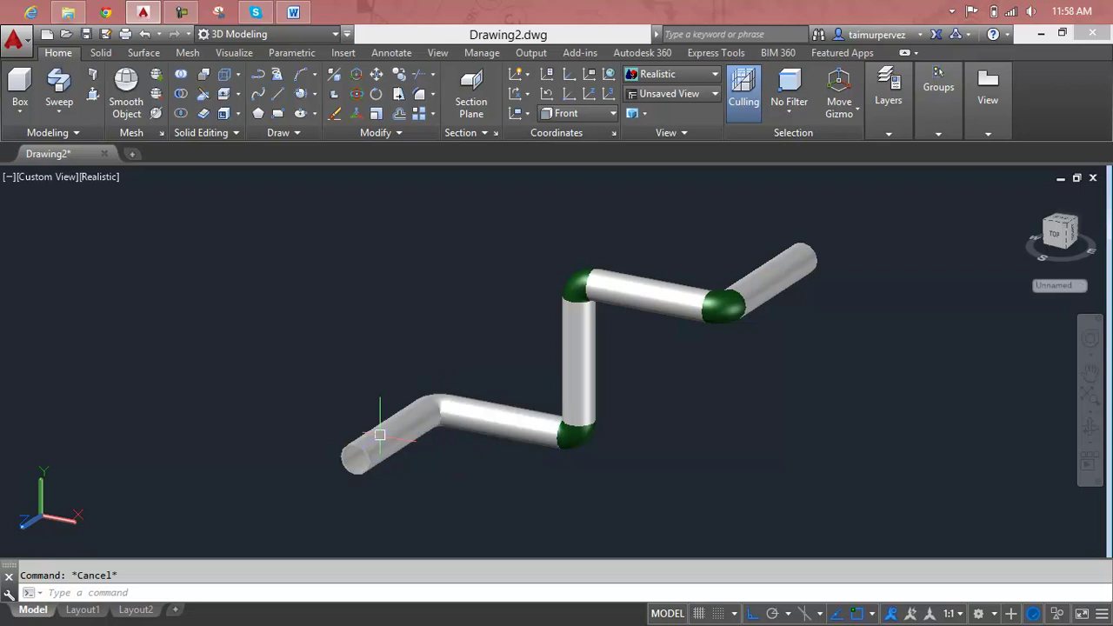
mouse_move(664, 402)
middle_mouse_down("shift")
mouse_move(579, 440)
mouse_move(559, 405)
mouse_move(495, 427)
mouse_move(586, 444)
mouse_move(594, 405)
mouse_move(636, 462)
mouse_move(684, 465)
mouse_move(698, 450)
middle_mouse_up("shift")
scroll(686, 391, "up", 4)
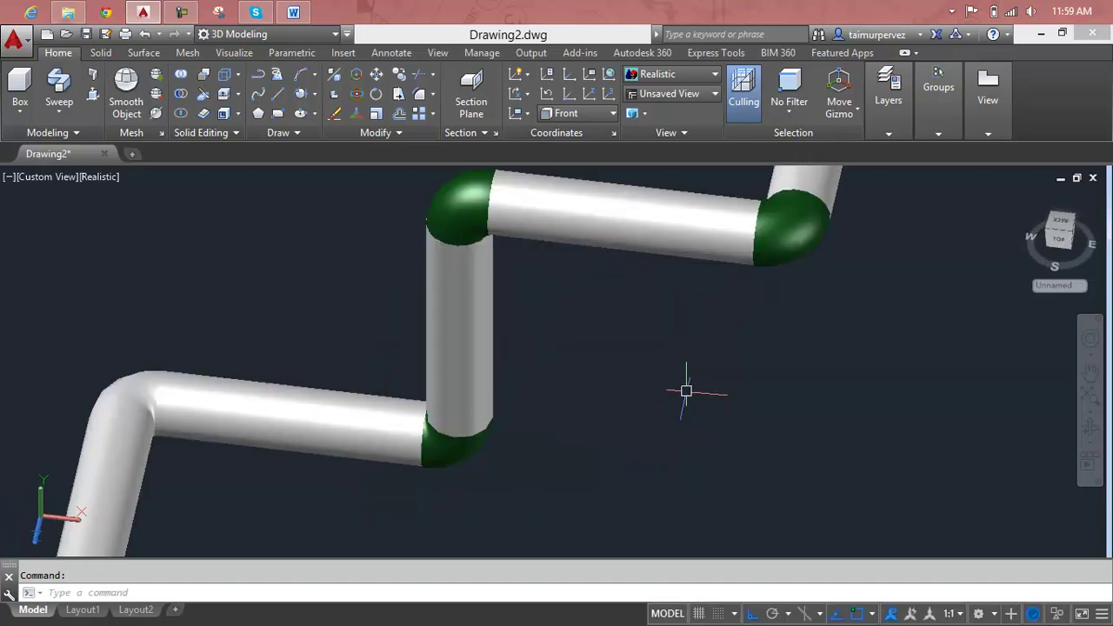
scroll(686, 391, "down", 2)
key("Escape")
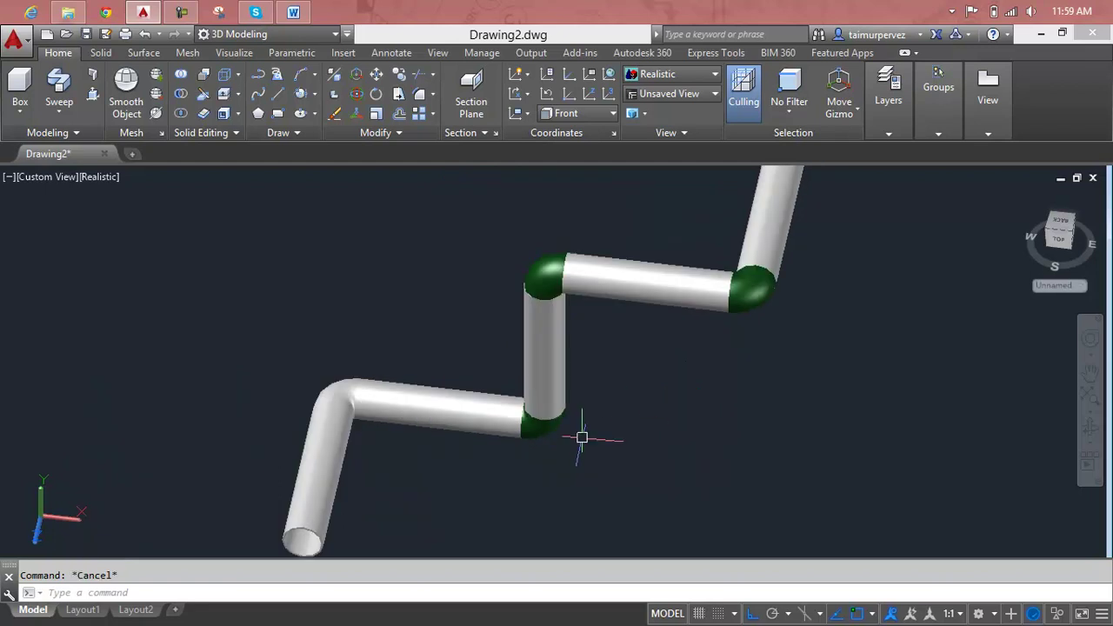
scroll(581, 436, "down", 2)
middle_click_drag(582, 440, 592, 385)
scroll(592, 385, "up", 2)
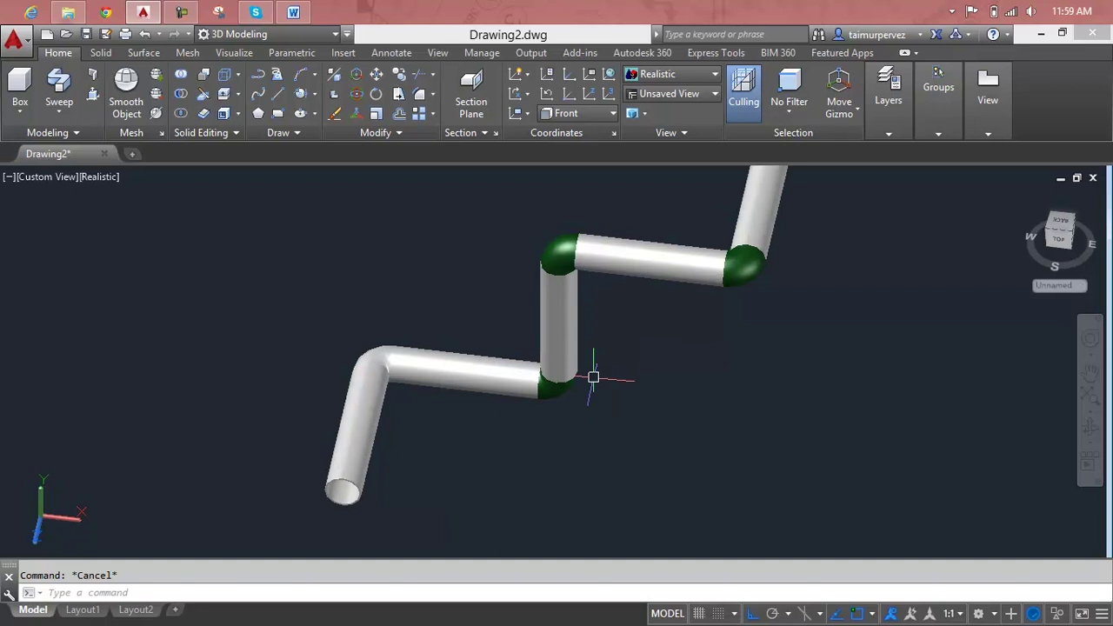
type("co")
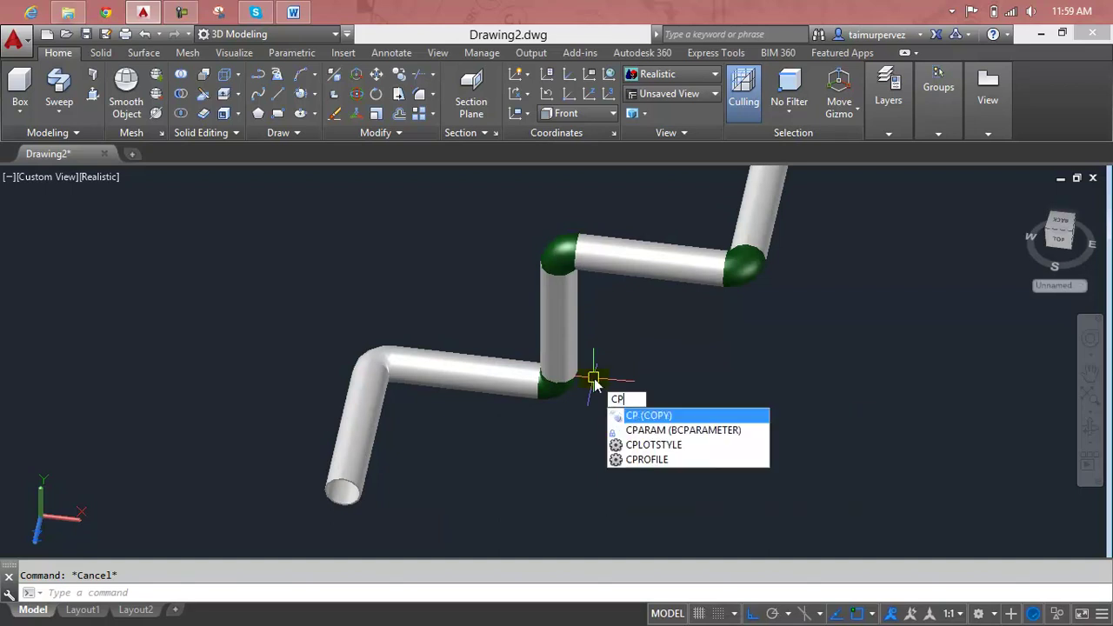
key("Return")
scroll(566, 352, "down", 5)
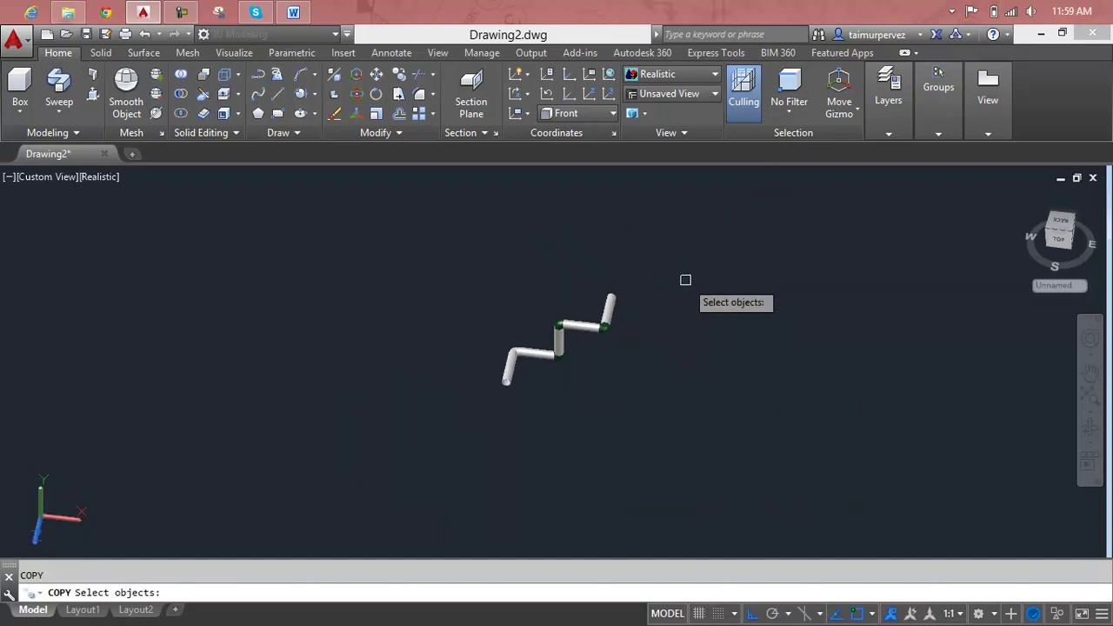
key("Escape")
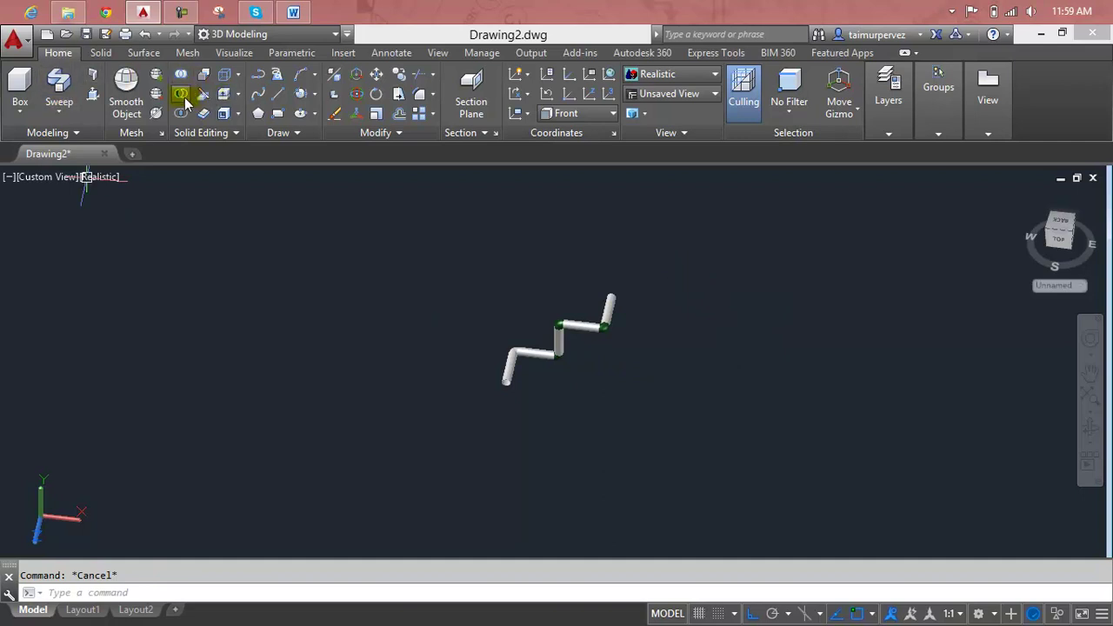
left_click(184, 98)
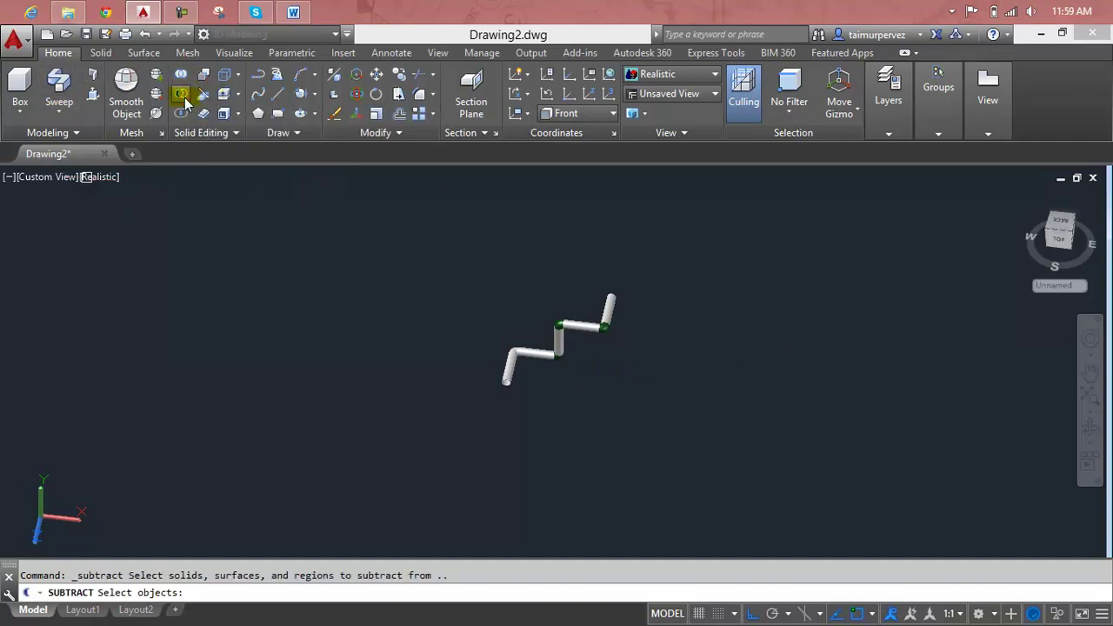
left_click(184, 79)
left_click(664, 278)
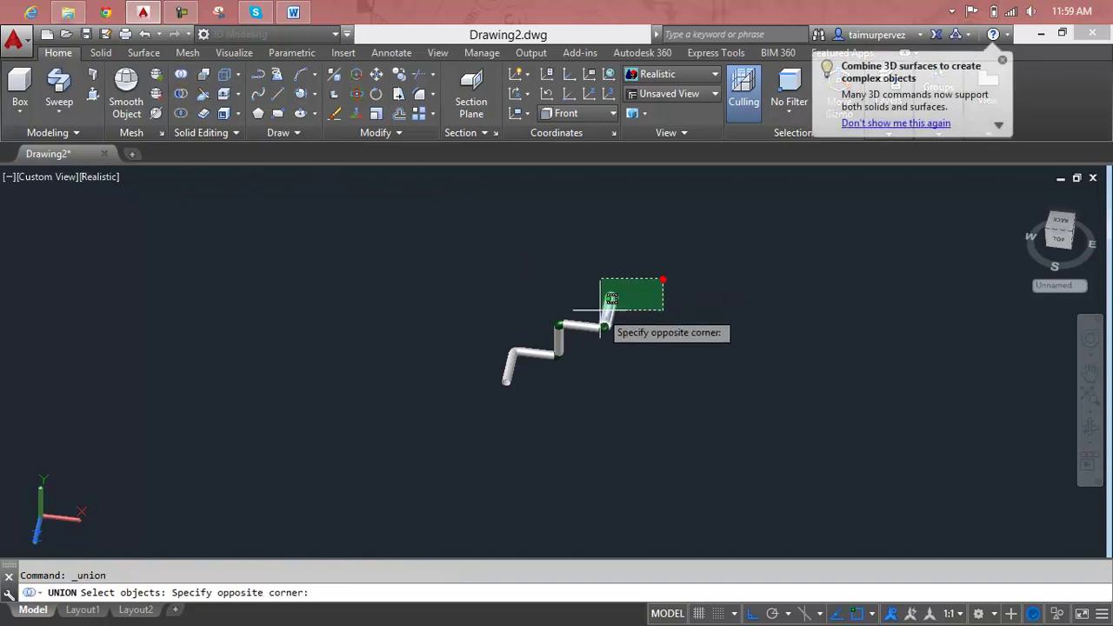
left_click(487, 386)
key("Return")
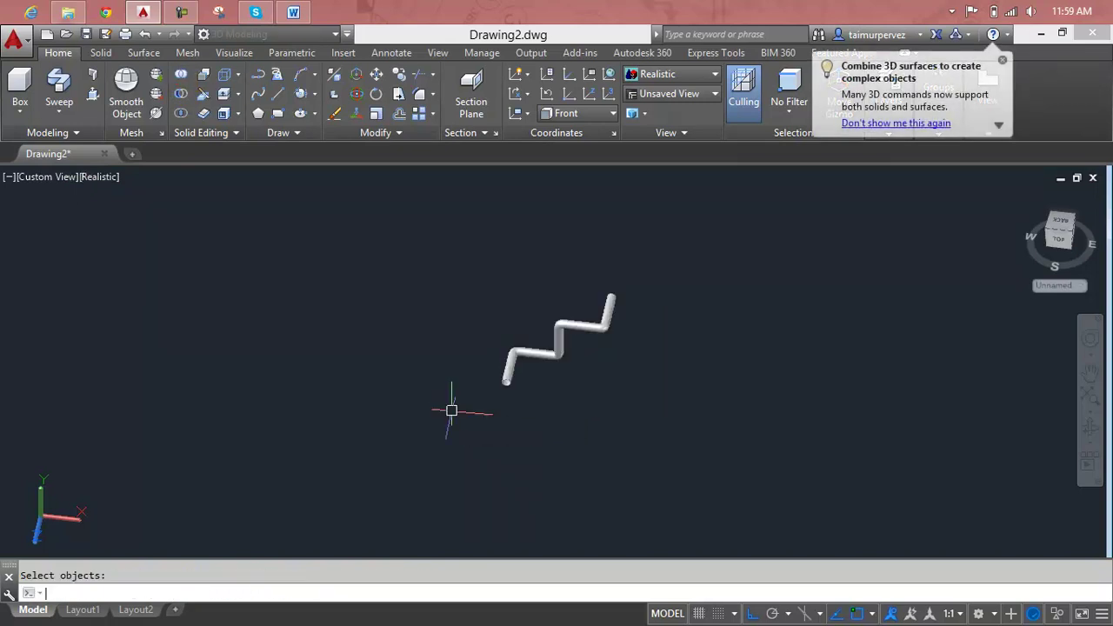
scroll(605, 319, "up", 5)
left_click(600, 350)
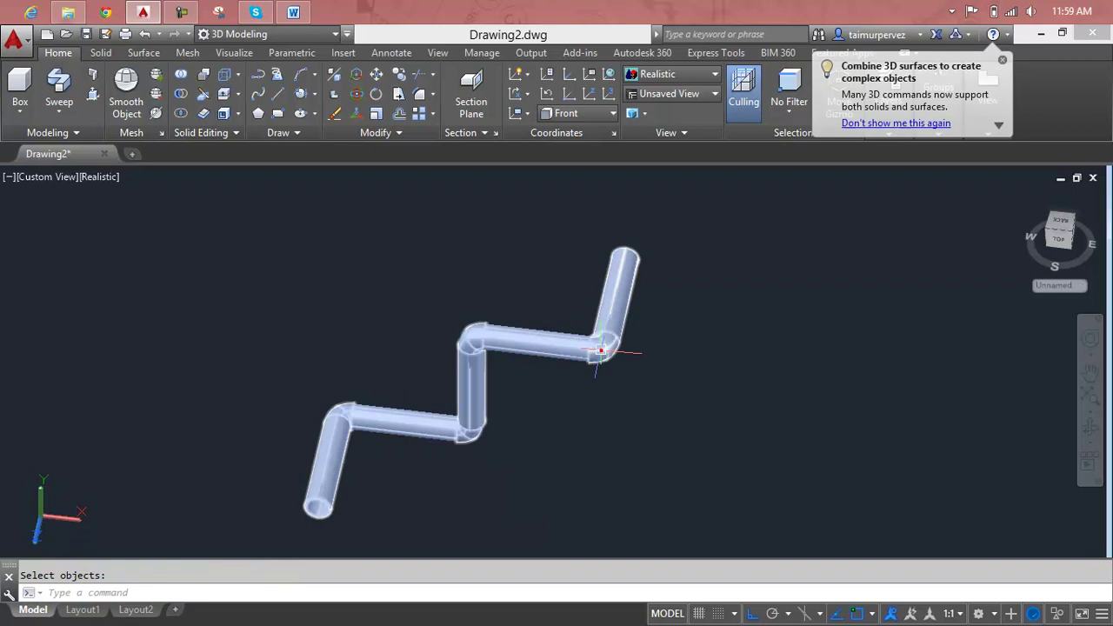
key("Escape")
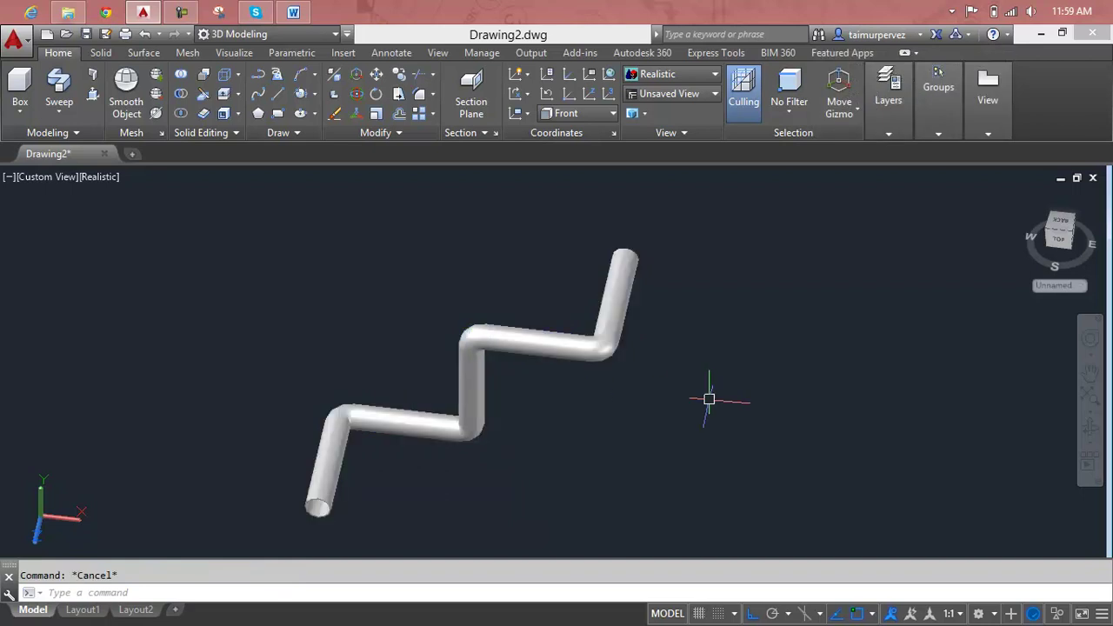
key("ctrl+z")
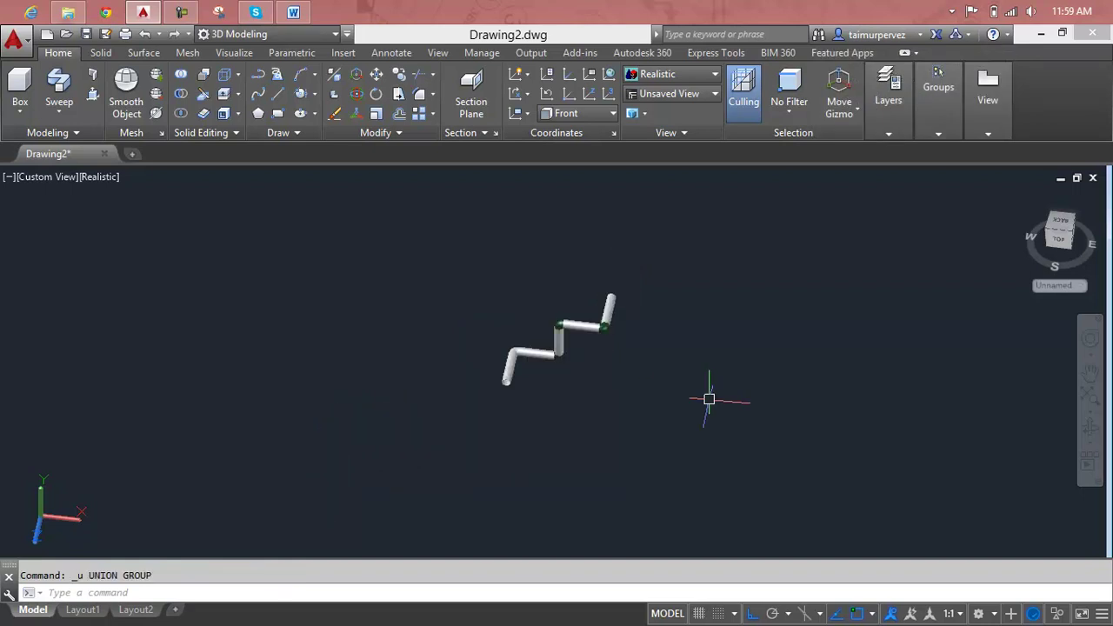
scroll(602, 346, "up", 3)
key("Escape")
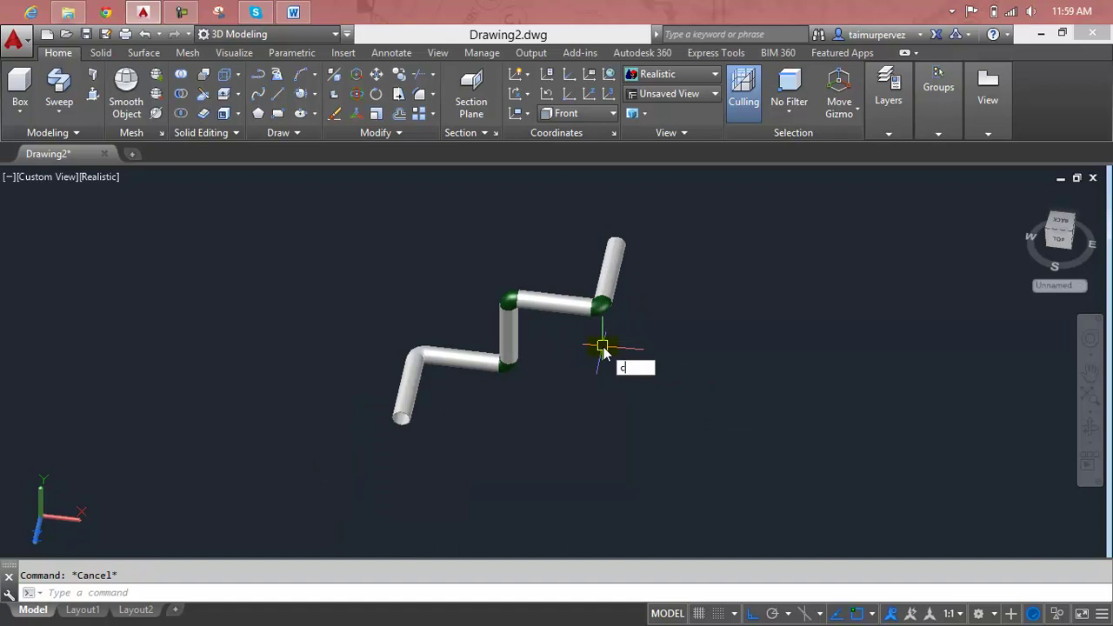
Copy all seven pipe parts with CP, placing the copy right of the original from its lower end.
type("p")
key("Return")
left_click(703, 212)
left_click(284, 468)
key("Return")
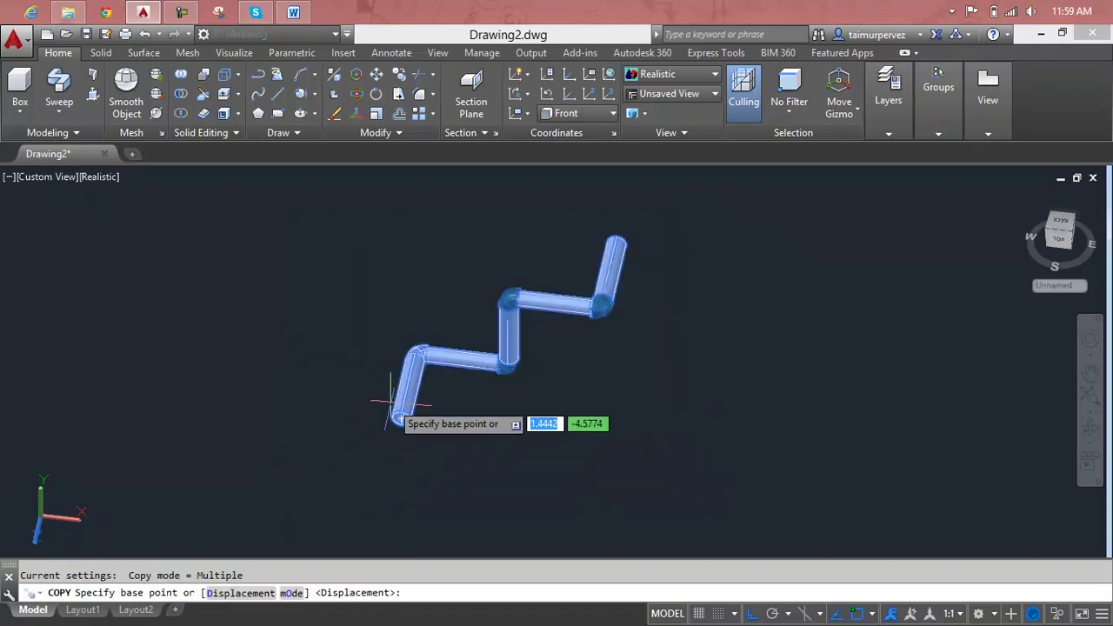
left_click(397, 403)
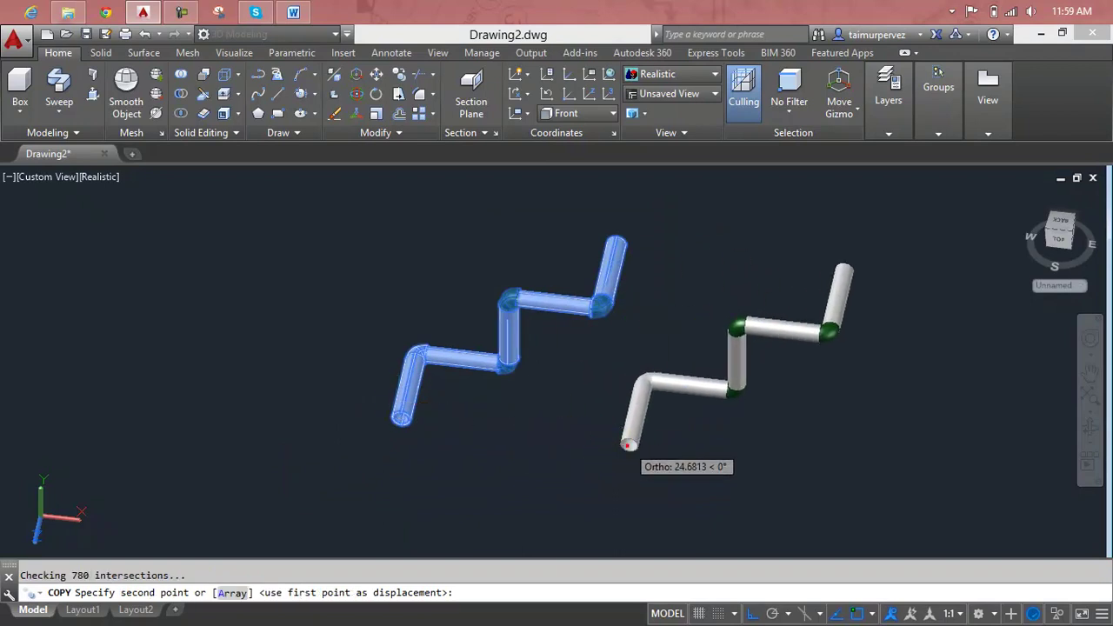
left_click(628, 430)
key("Escape")
scroll(696, 384, "up", 2)
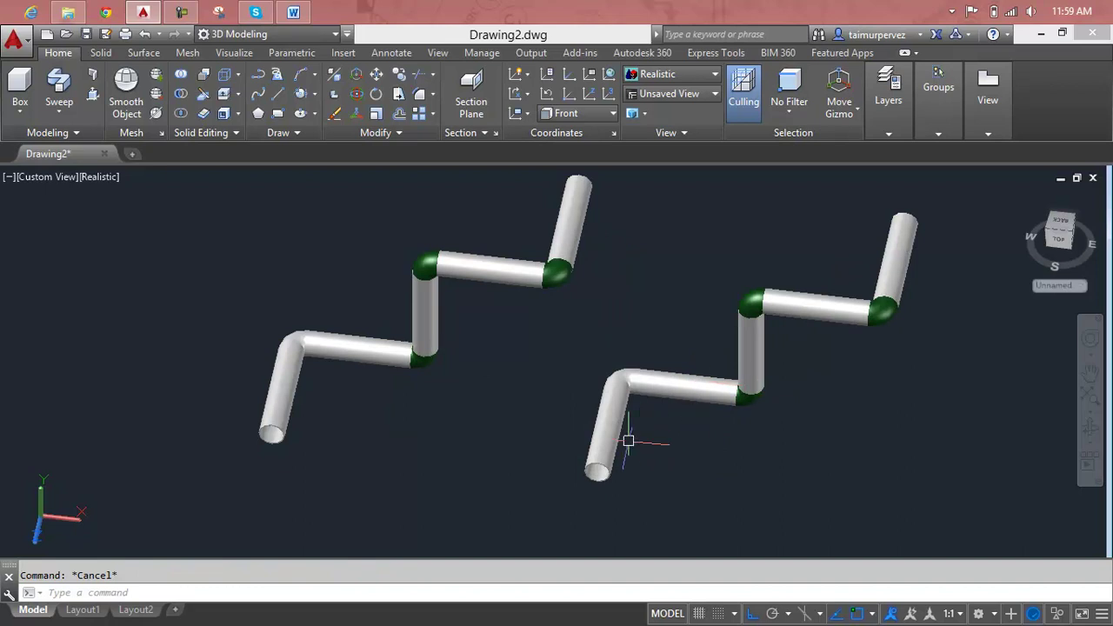
mouse_move(628, 441)
middle_mouse_down()
mouse_move(565, 516)
mouse_move(559, 407)
middle_mouse_up()
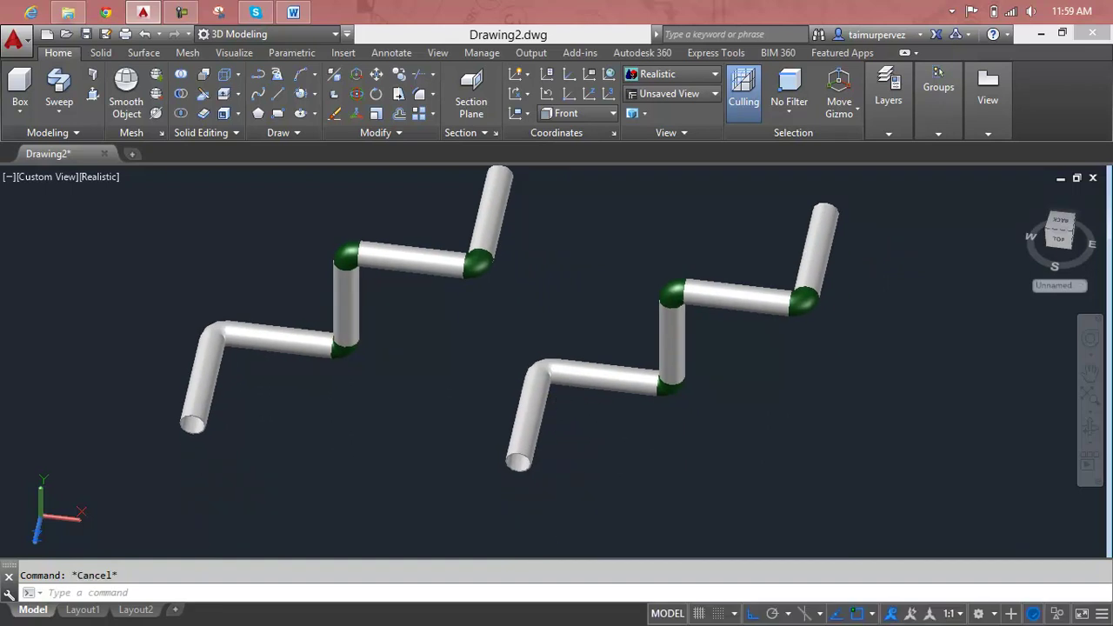
middle_click_drag(568, 397, 552, 422)
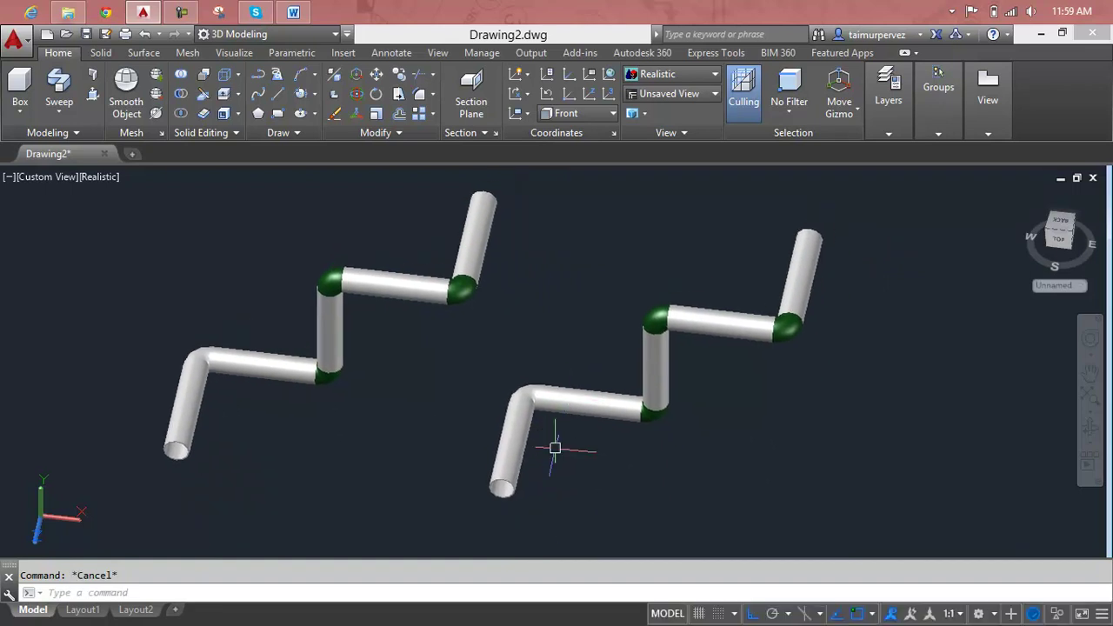
type("m")
Cancel a stray move command and launch the 3D rotation command.
key("Return")
key("Escape")
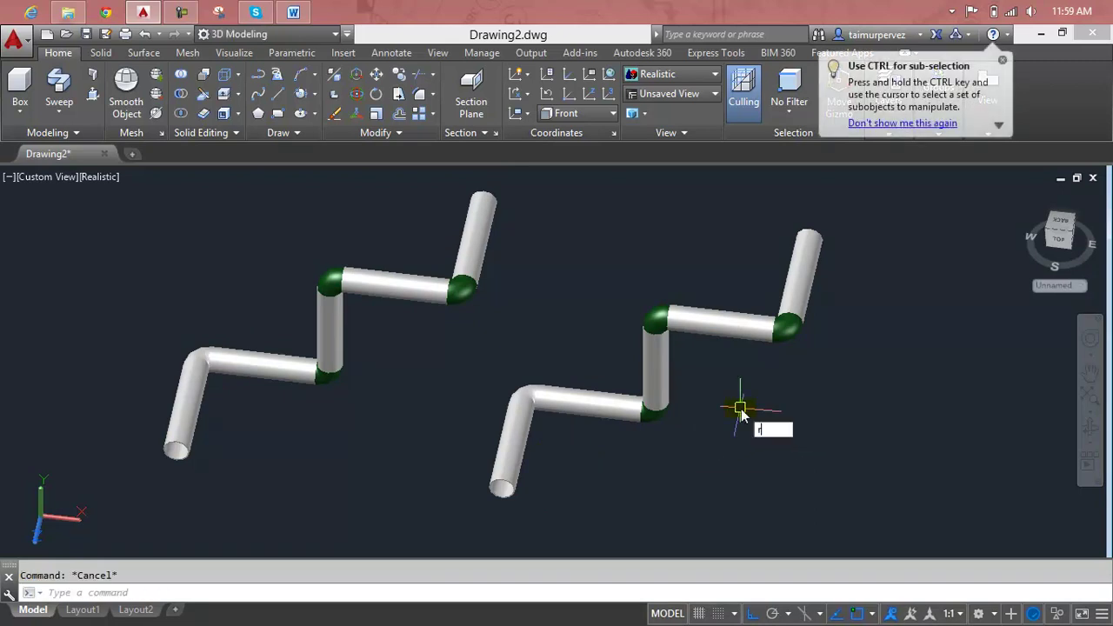
type("Rp")
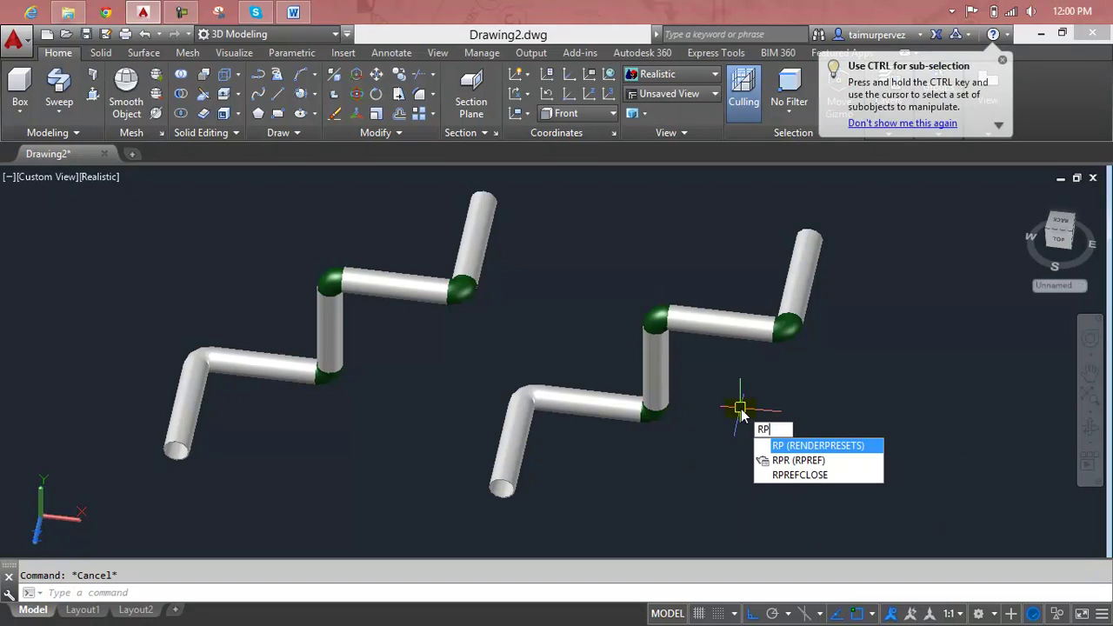
key("Escape")
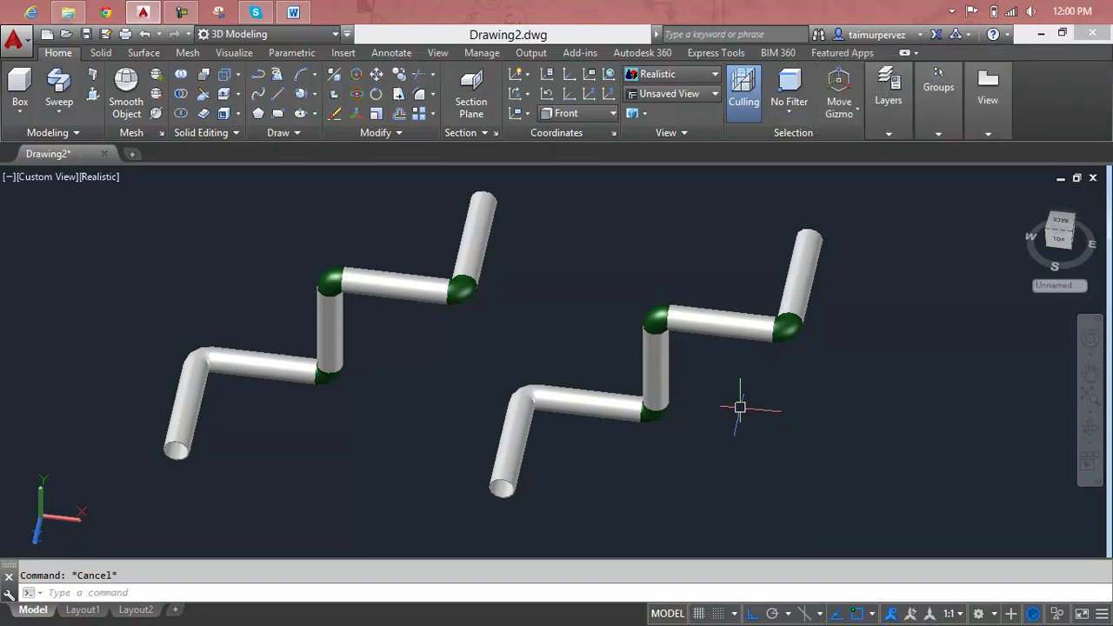
type("Ro")
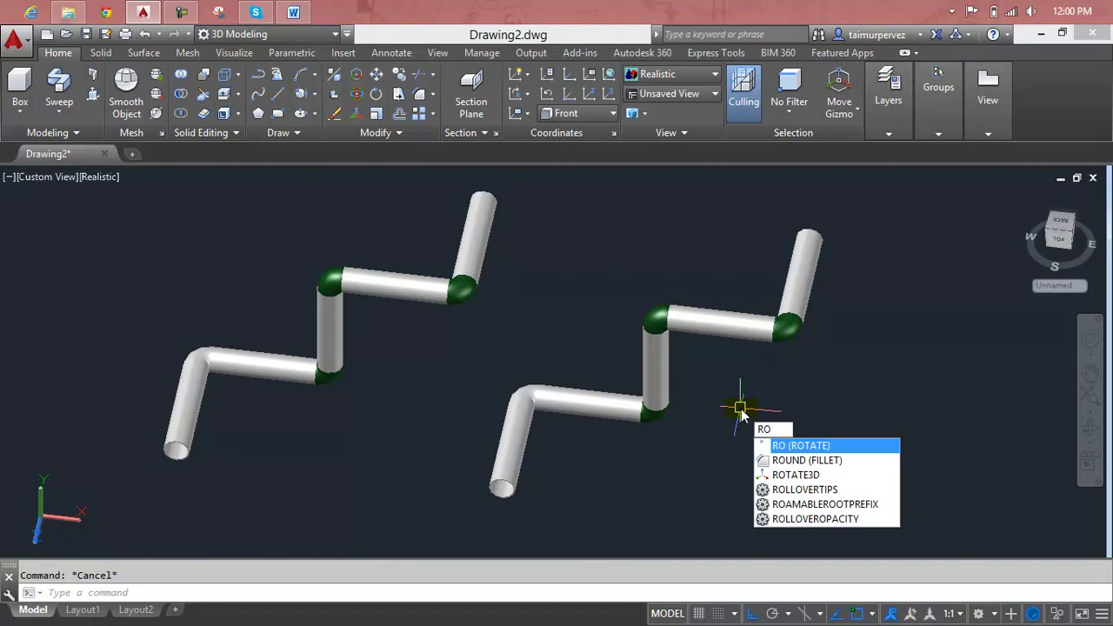
left_click(804, 477)
key("Escape")
key("Escape")
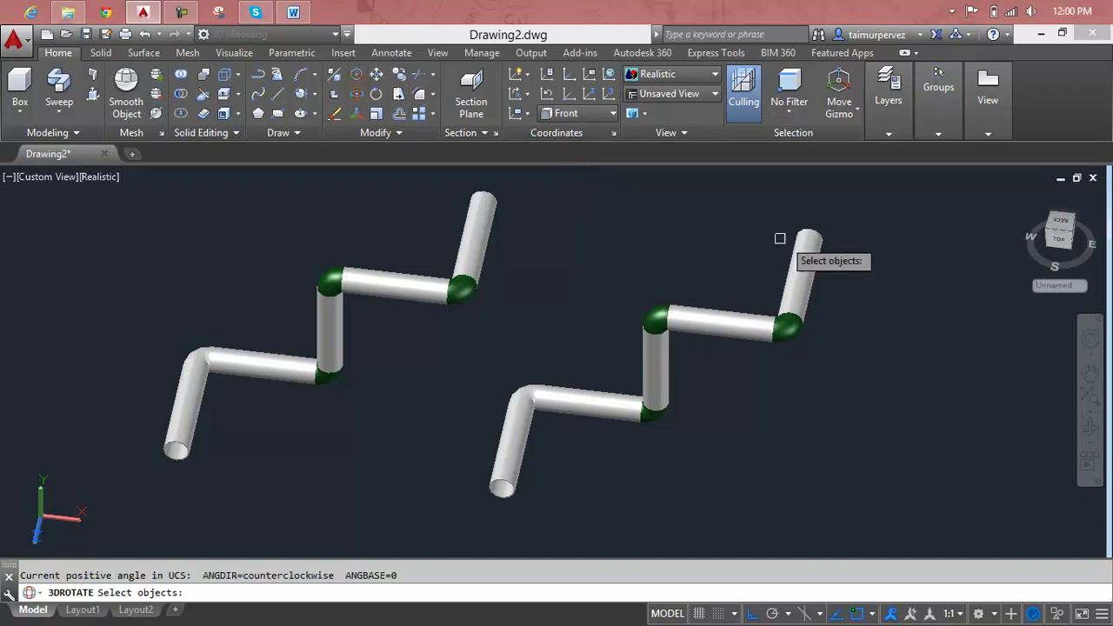
Rotate the seven copied pipe parts 90 degrees about the middle elbow.
left_click(882, 224)
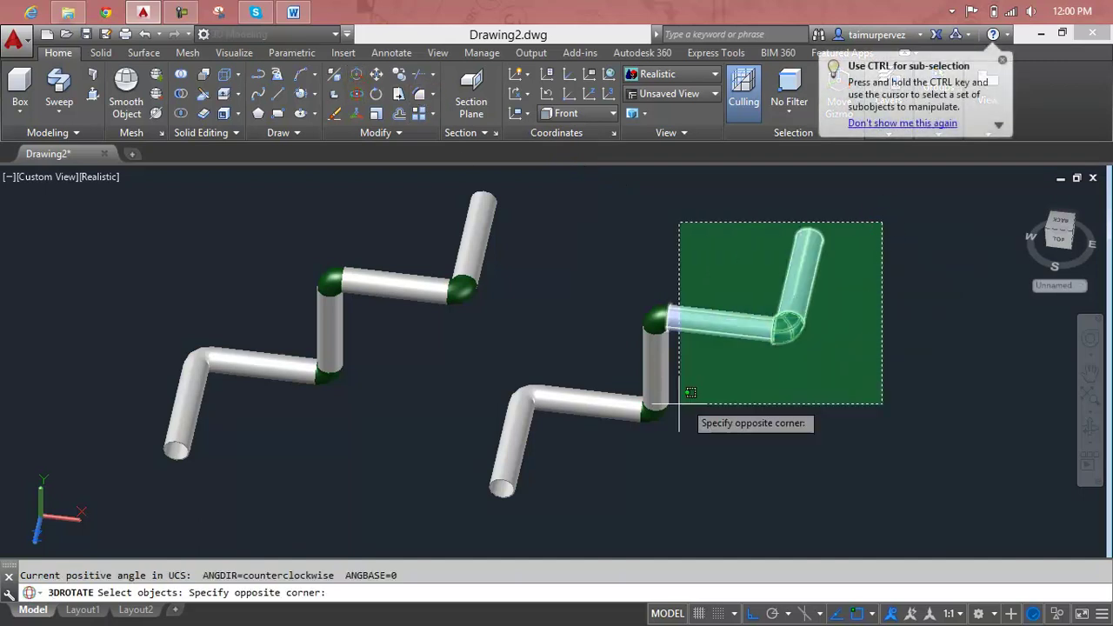
left_click(493, 515)
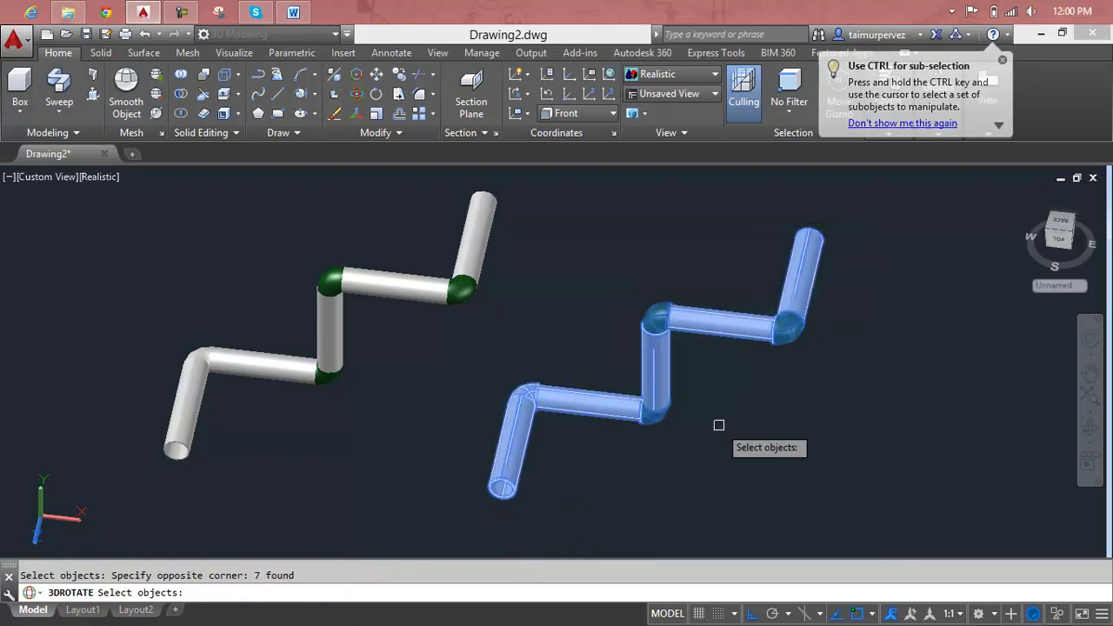
key("Return")
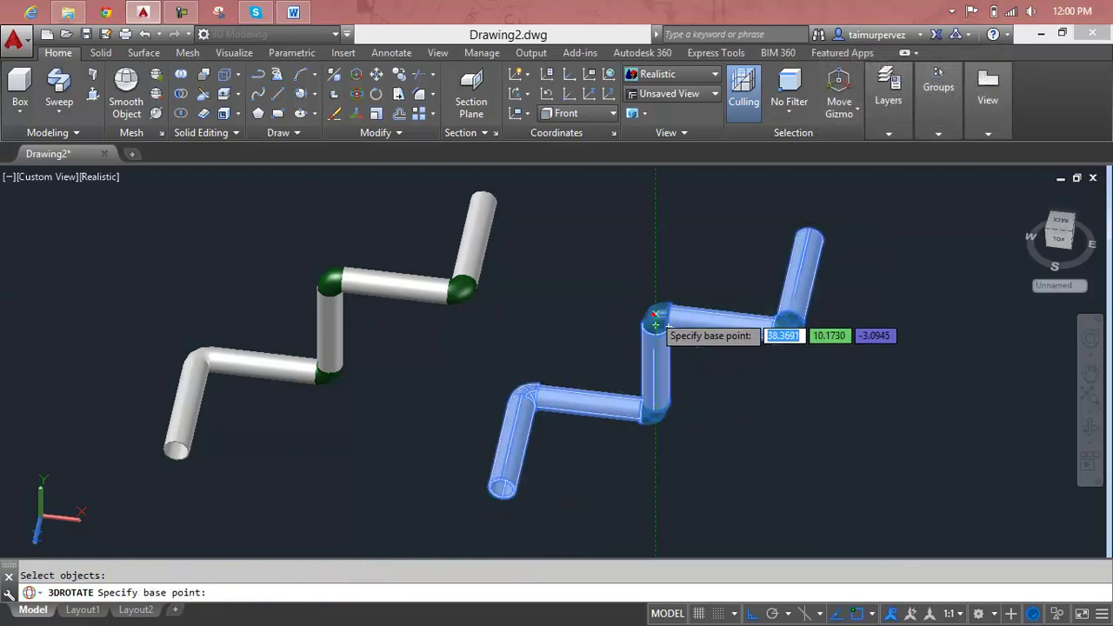
left_click(656, 322)
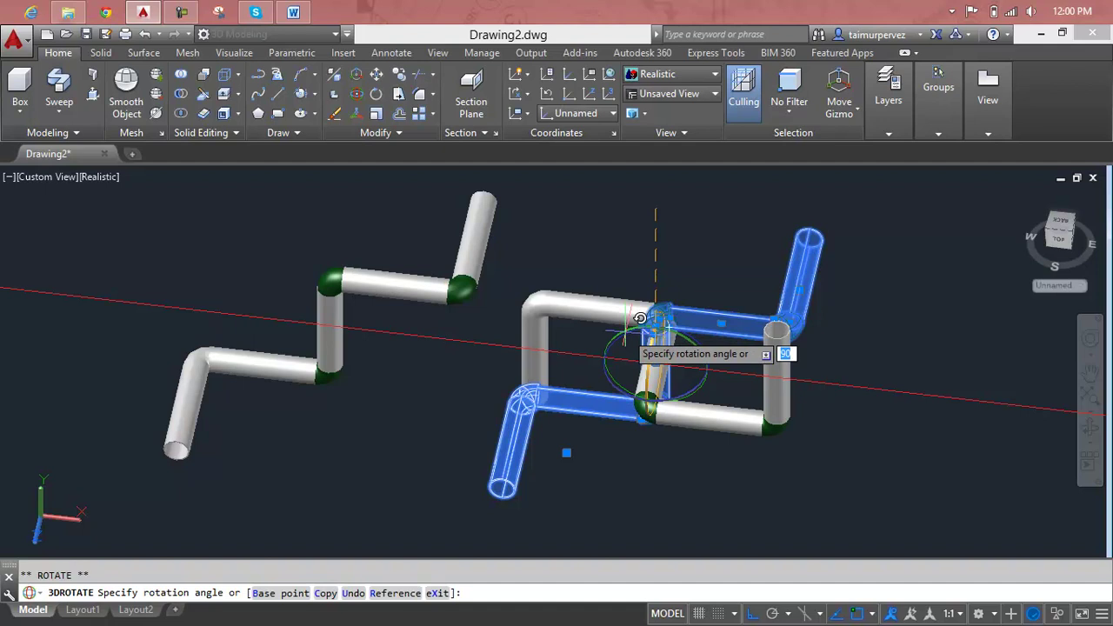
key("Return")
key("Escape")
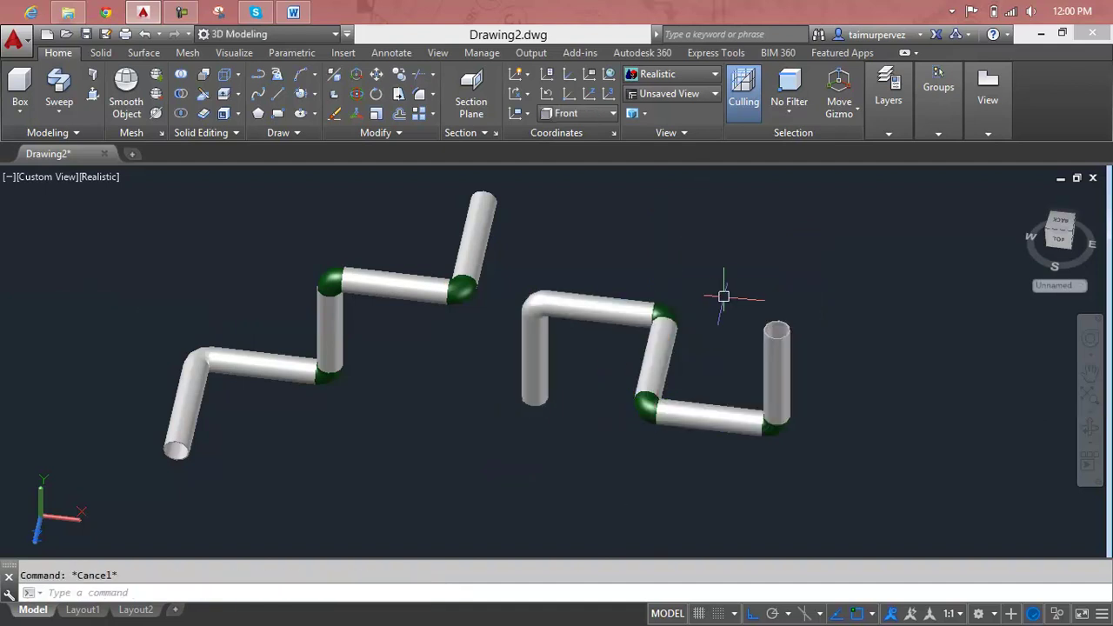
scroll(720, 322, "up", 4)
middle_click_drag(721, 323, 671, 369)
scroll(700, 330, "down", 4)
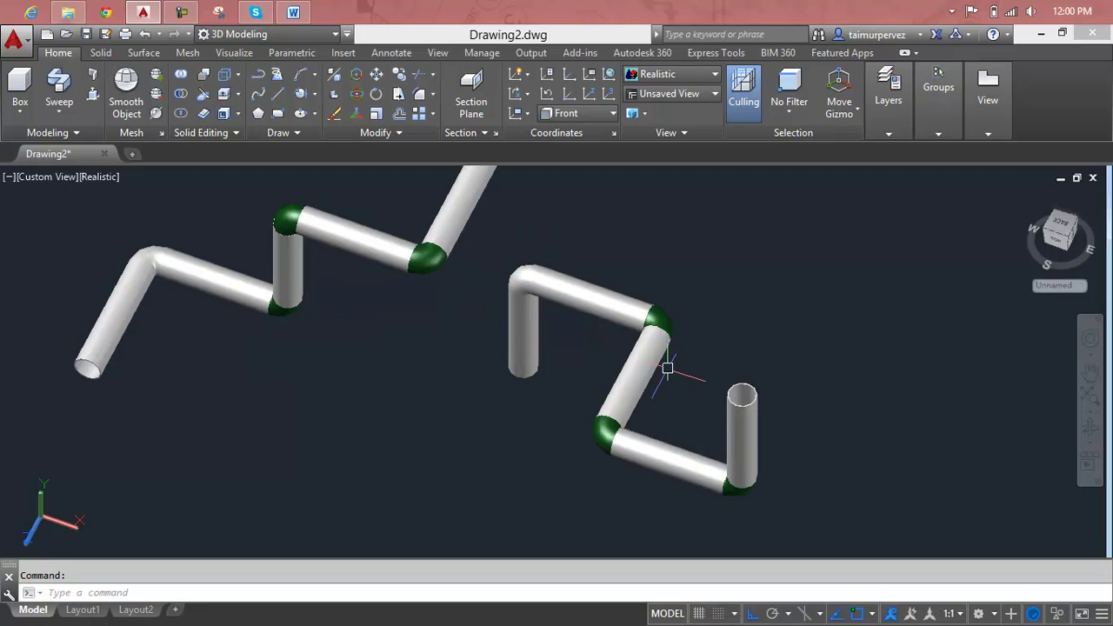
scroll(667, 368, "down", 2)
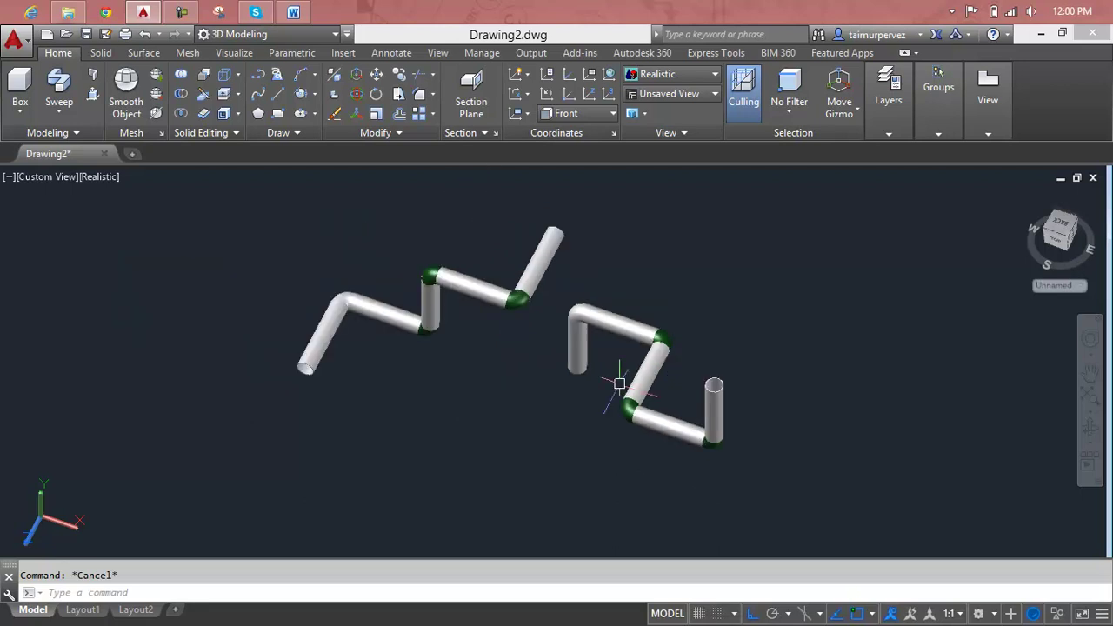